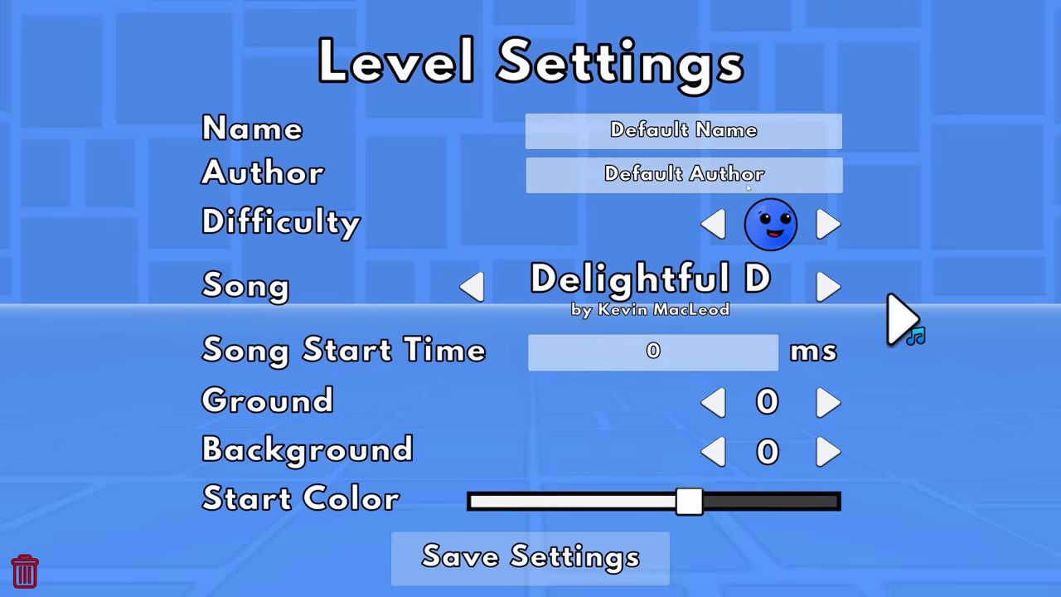
# Step: Configure the level with the name Wulzy Basic, an author, song Moon Raiders, ground 1, background 1 and a green start color
pyautogui.click(752, 132)
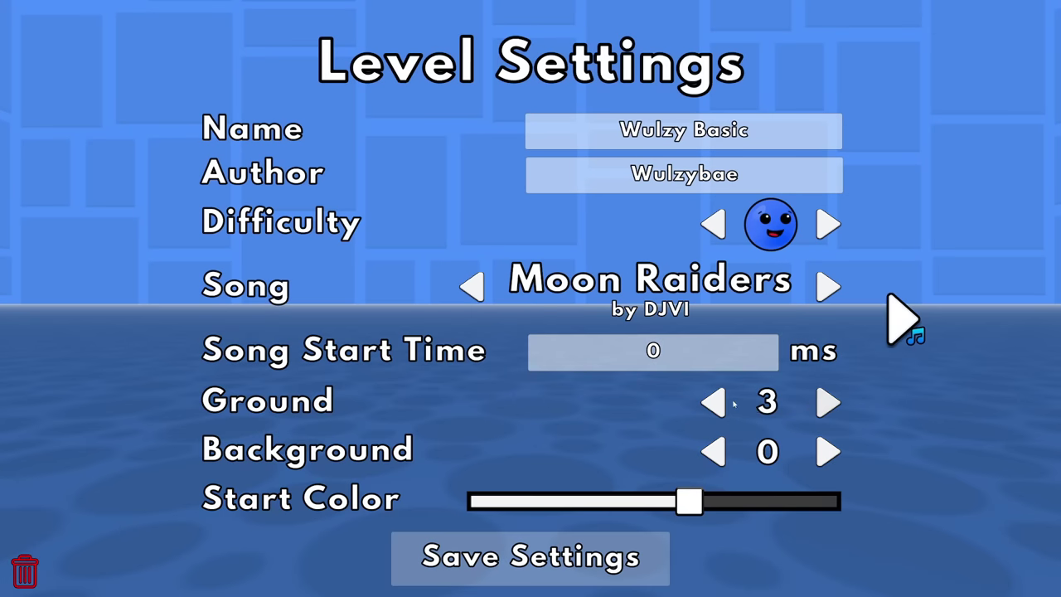
pyautogui.click(715, 398)
pyautogui.click(713, 398)
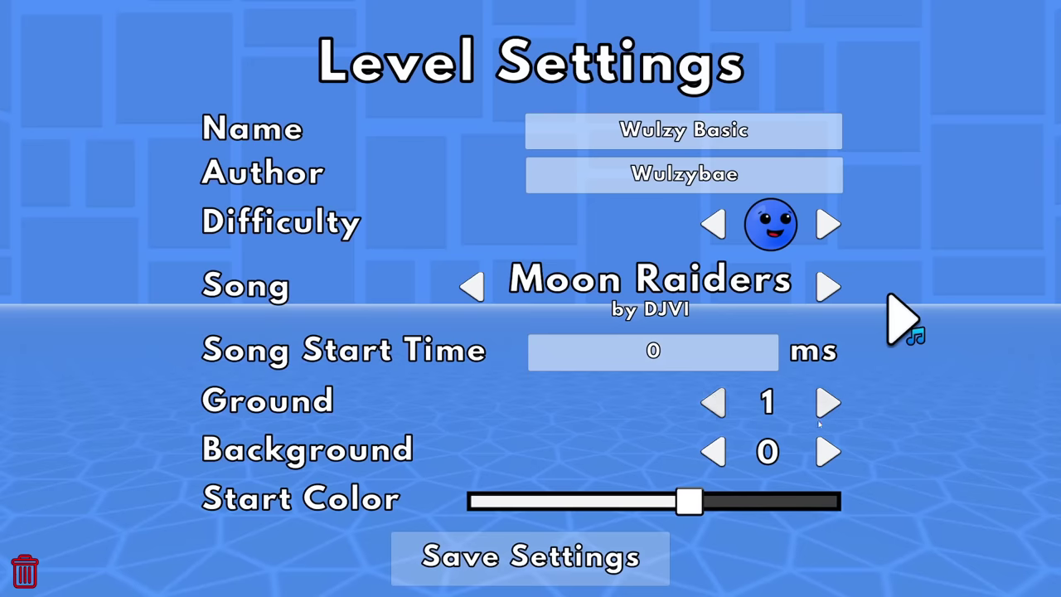
pyautogui.click(828, 447)
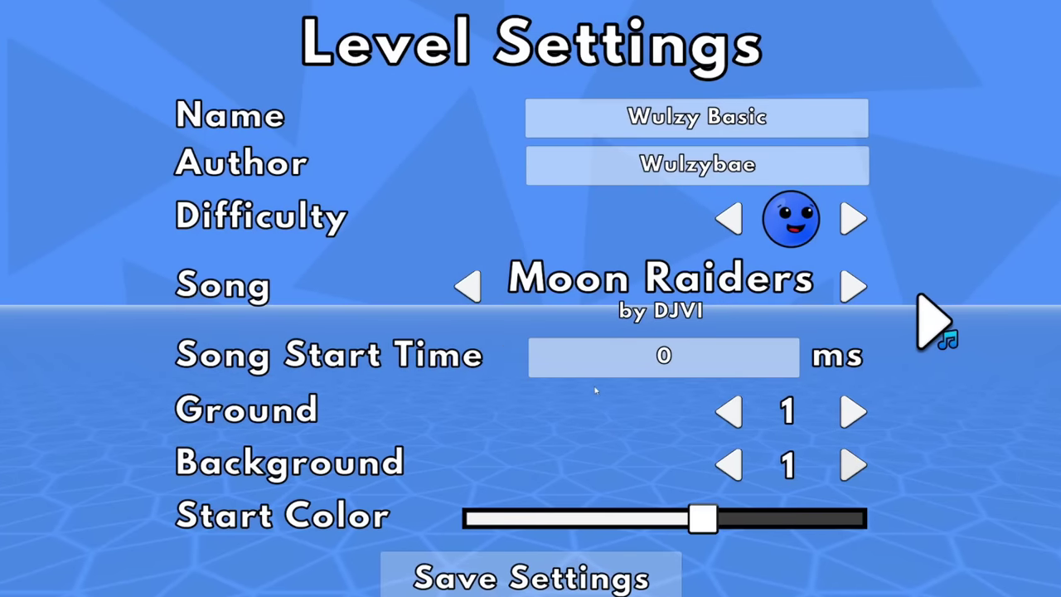
pyautogui.moveTo(703, 518); pyautogui.dragTo(640, 524)
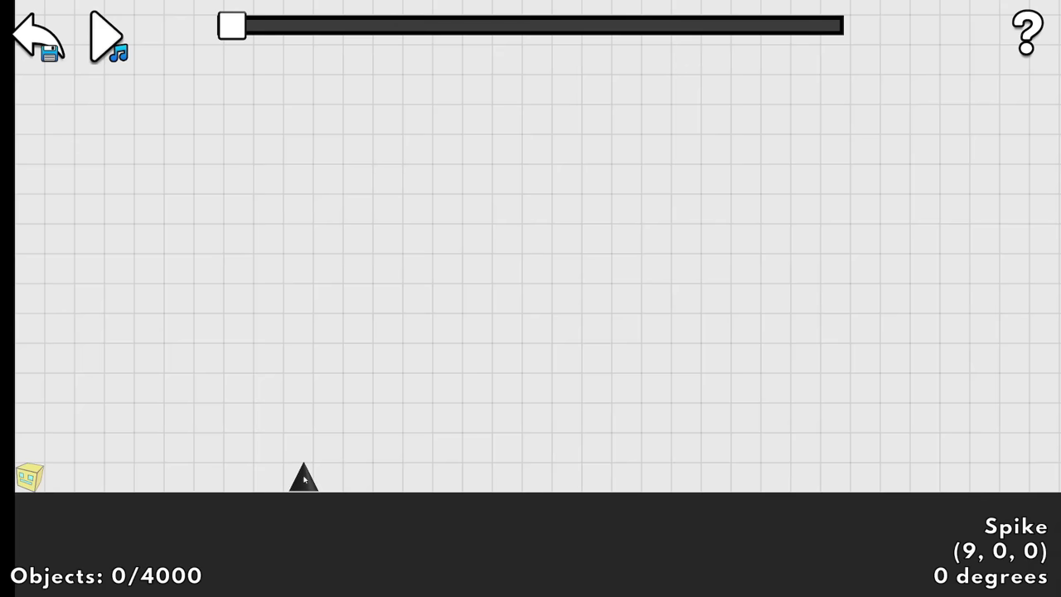
# Step: Place ground spikes at x = 9 and 10 and another group starting at x = 20, and playtest the jumps
pyautogui.click(300, 479)
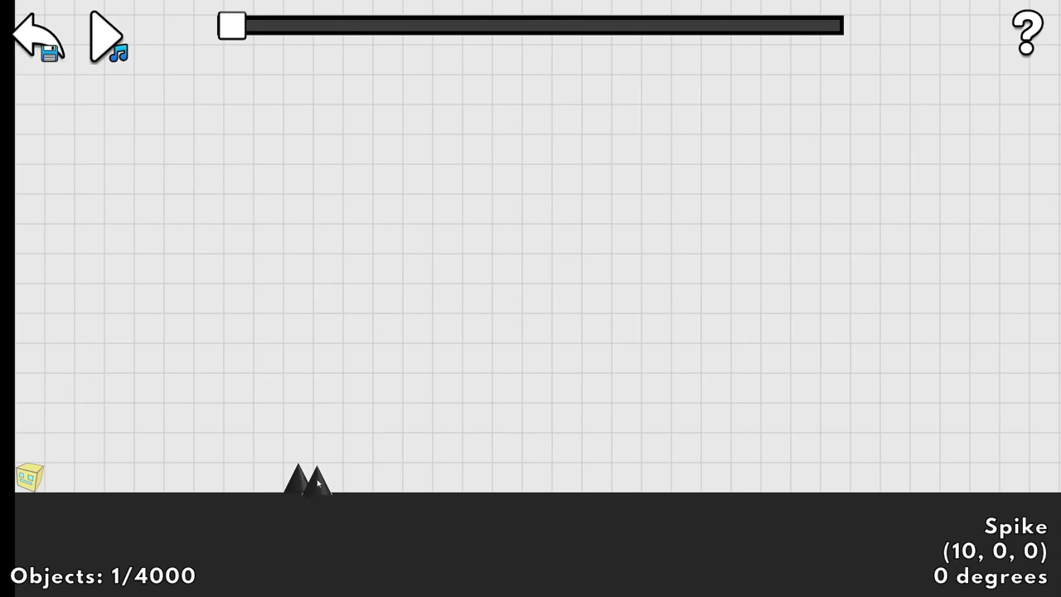
pyautogui.click(623, 481)
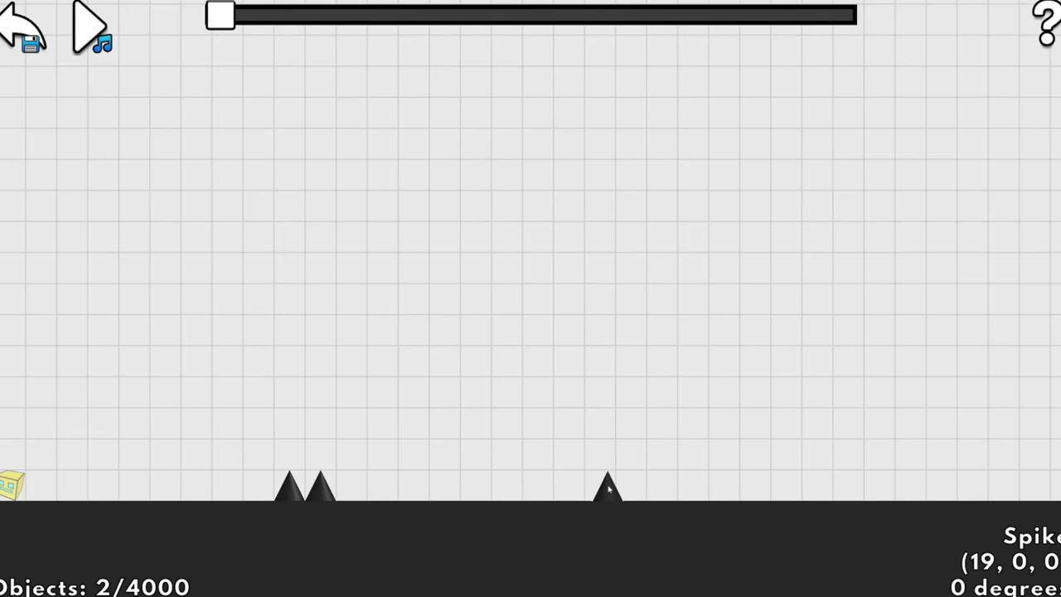
pyautogui.click(668, 487)
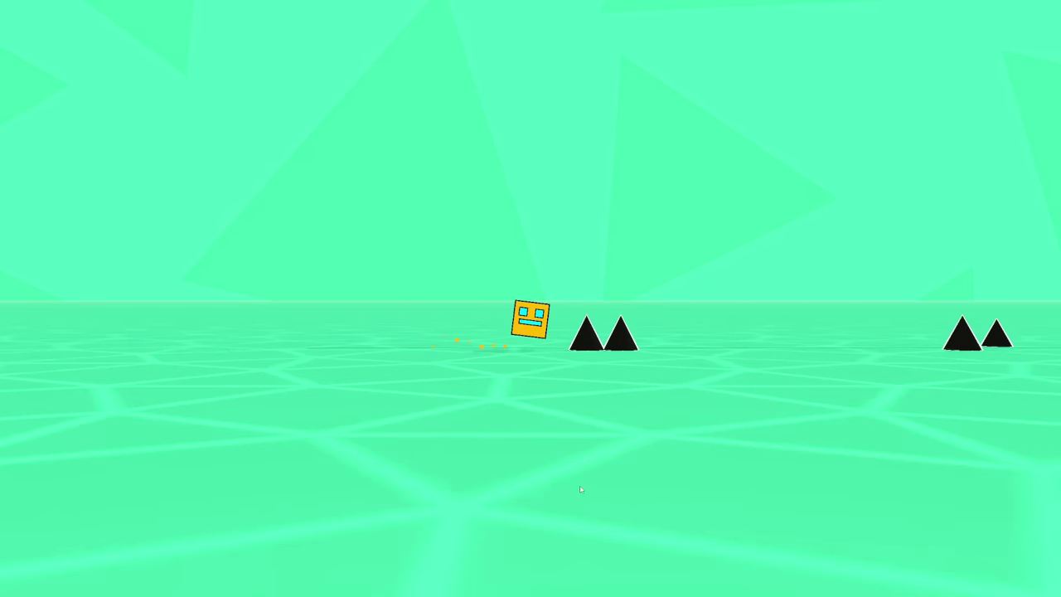
pyautogui.press('Escape')
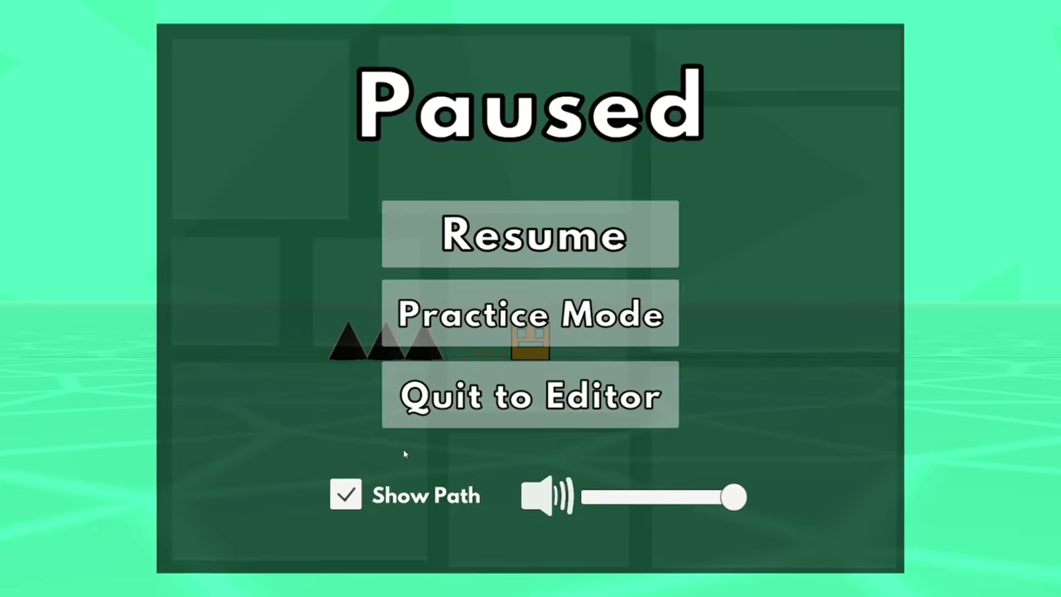
pyautogui.click(533, 393)
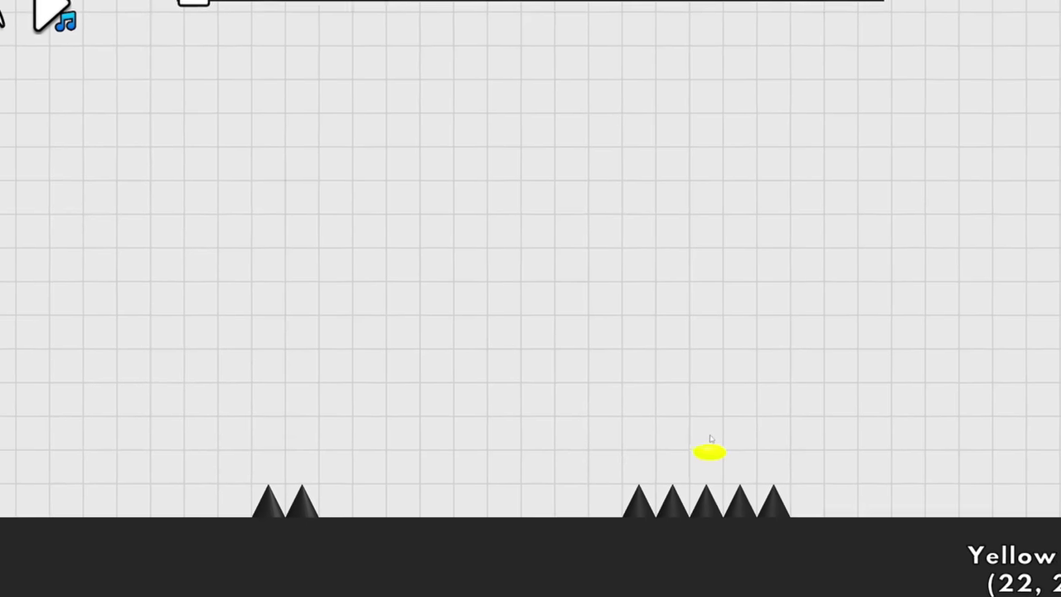
# Step: Place a yellow orb at (22, 2, 0) above the middle of the five spikes and preview the song timing
pyautogui.scroll(-4, 689, 419)
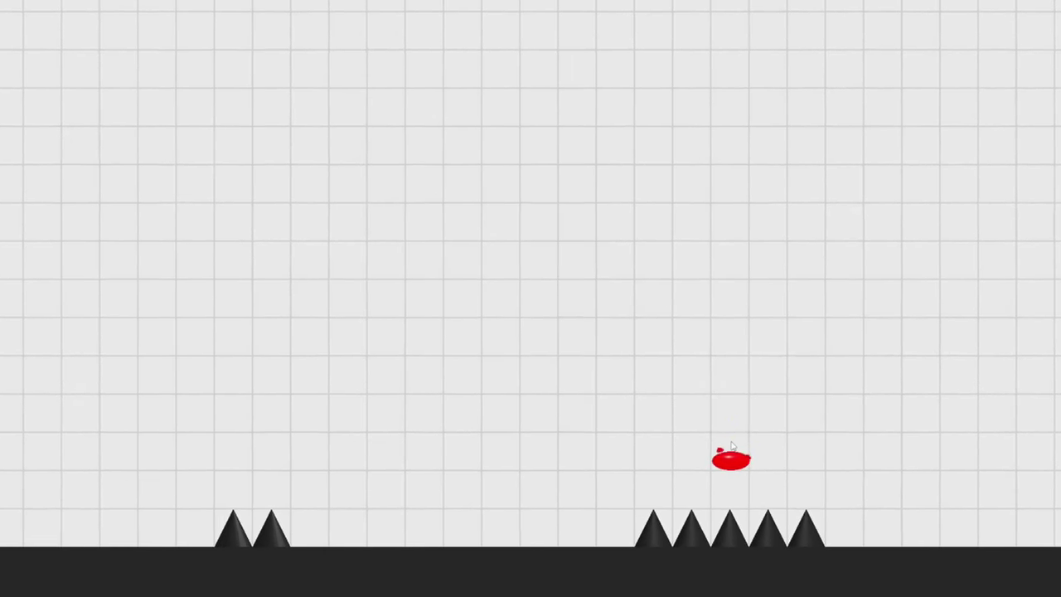
pyautogui.click(805, 494)
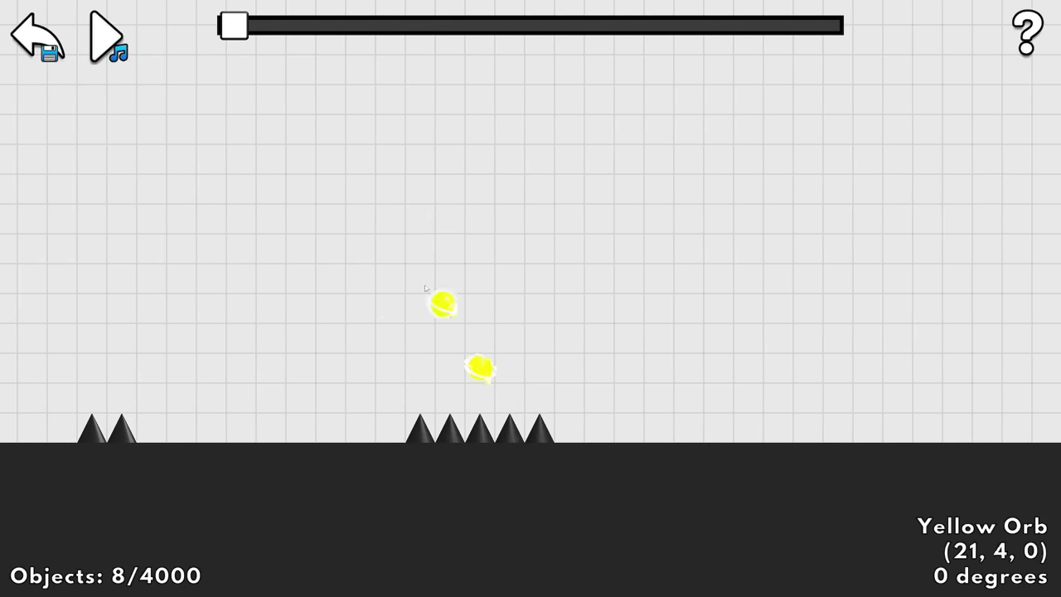
pyautogui.click(116, 43)
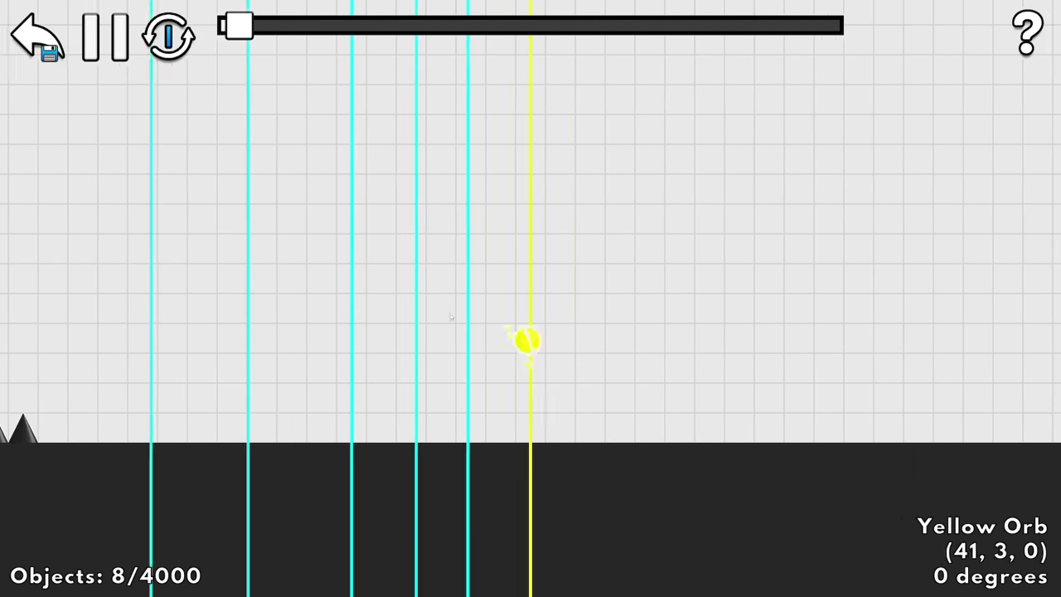
pyautogui.click(107, 35)
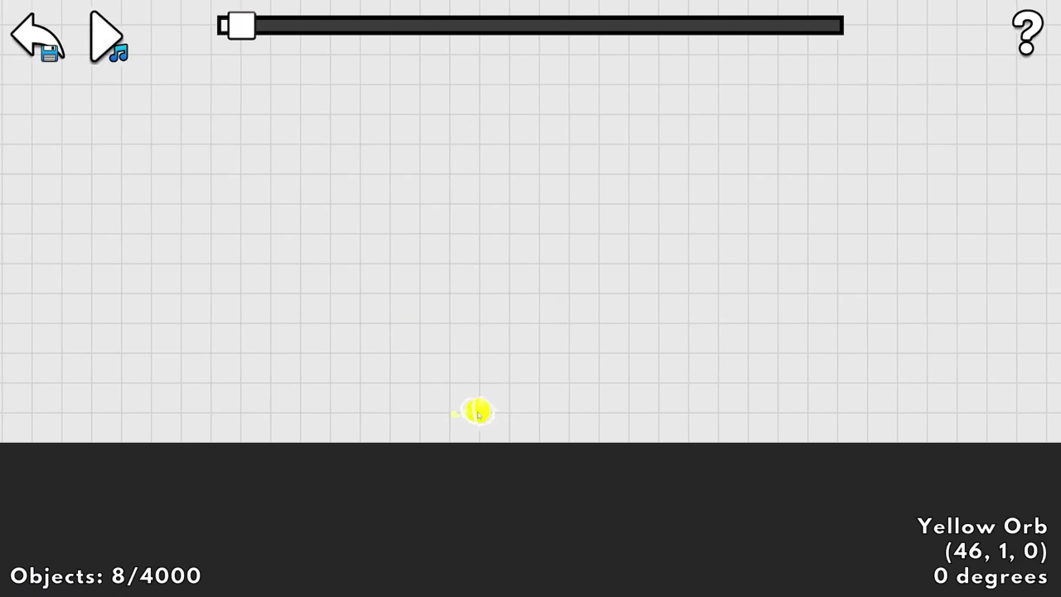
# Step: Try a sawblade at (30, 1, 0) beyond the row of five spikes
pyautogui.press('a')
pyautogui.press('q')
pyautogui.press('q')
pyautogui.press('q')
pyautogui.press('q')
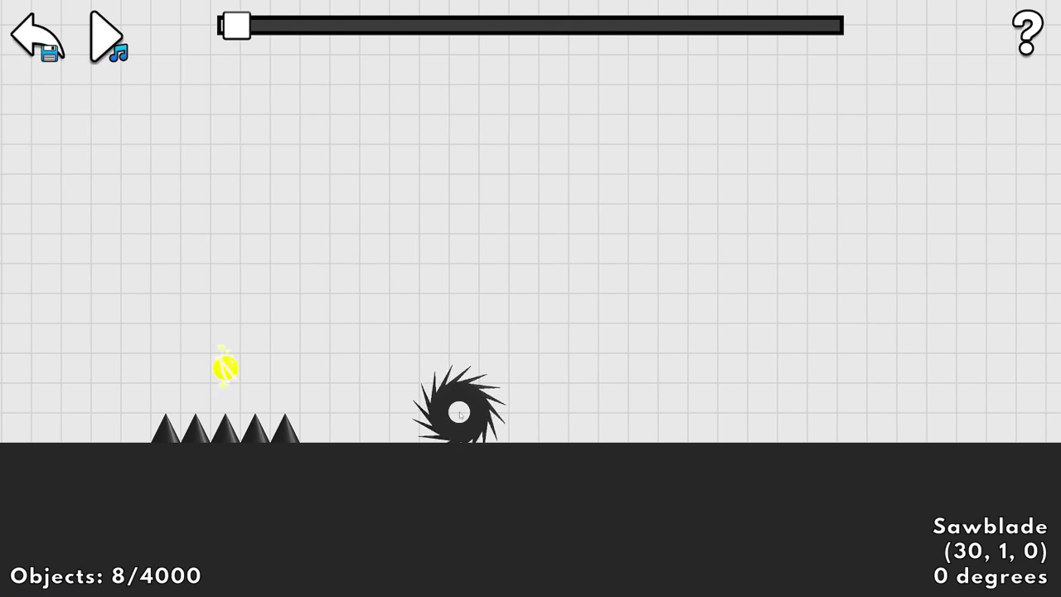
pyautogui.click(459, 414)
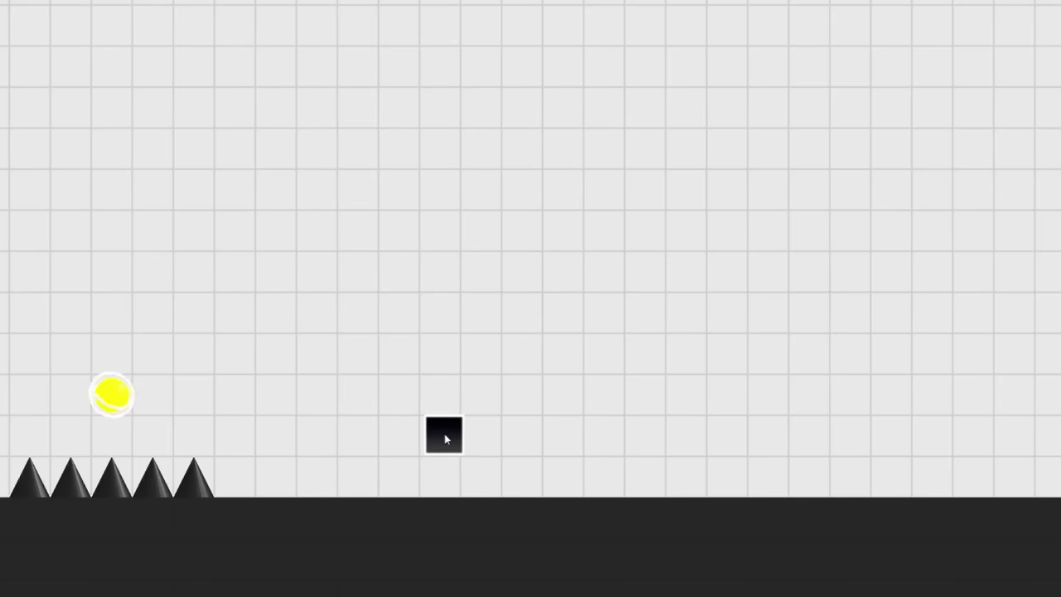
# Step: Lay a row of blocks on layer -1 behind the next pair of spikes and playtest it
pyautogui.click(481, 437)
pyautogui.press('Down')
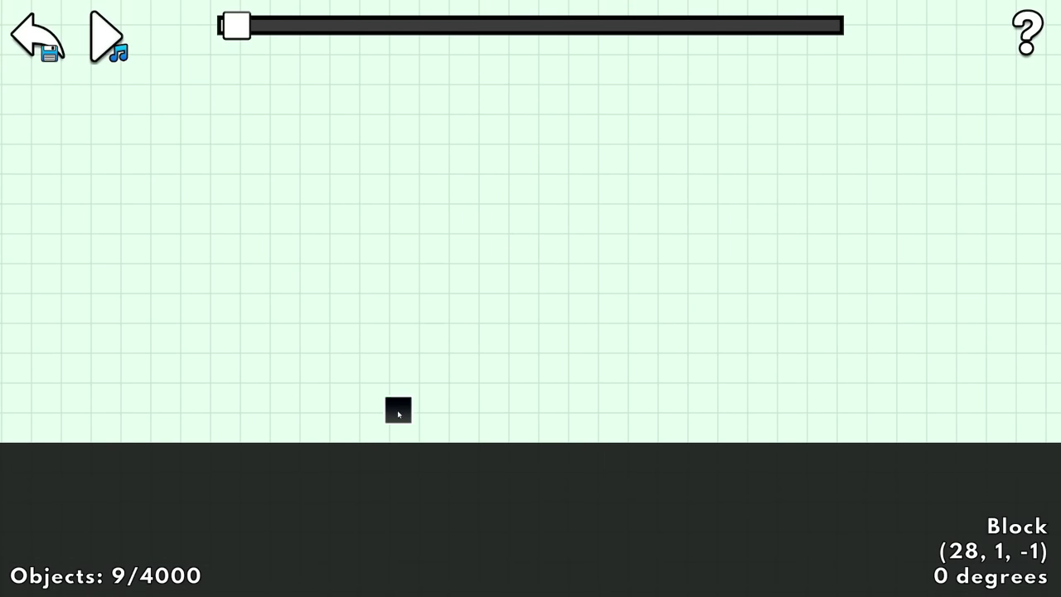
pyautogui.moveTo(382, 429); pyautogui.dragTo(590, 421)
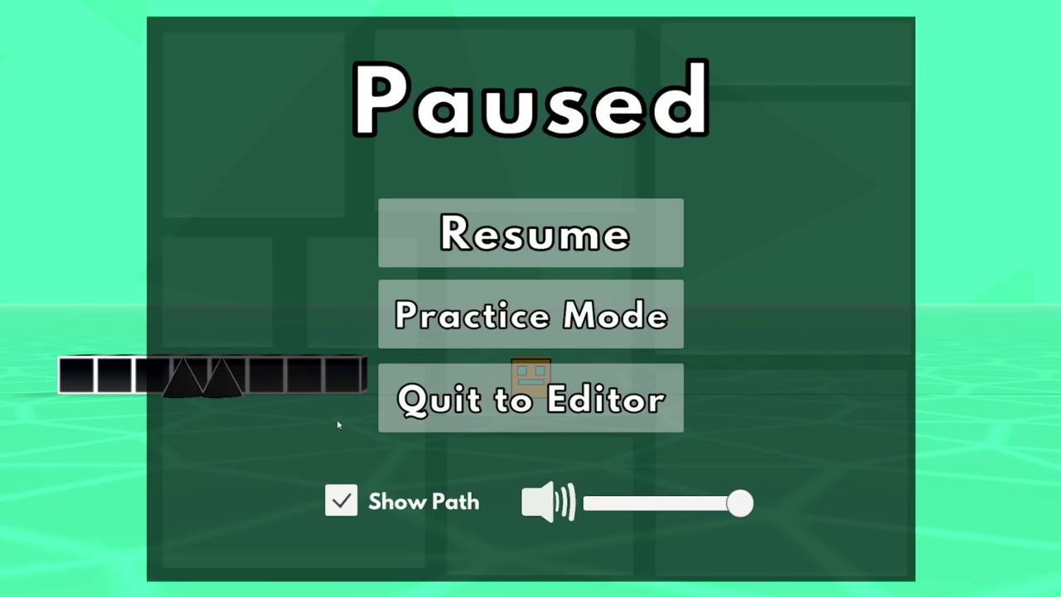
pyautogui.click(398, 403)
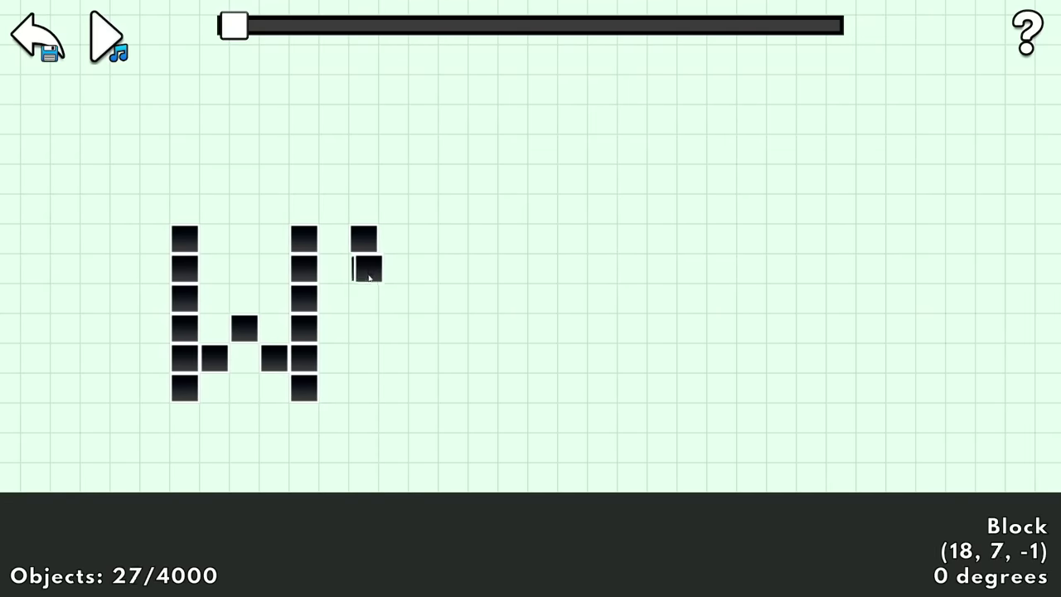
# Step: Build the word WOAH from blocks above the spikes on layer -1
pyautogui.moveTo(369, 278); pyautogui.dragTo(375, 389)
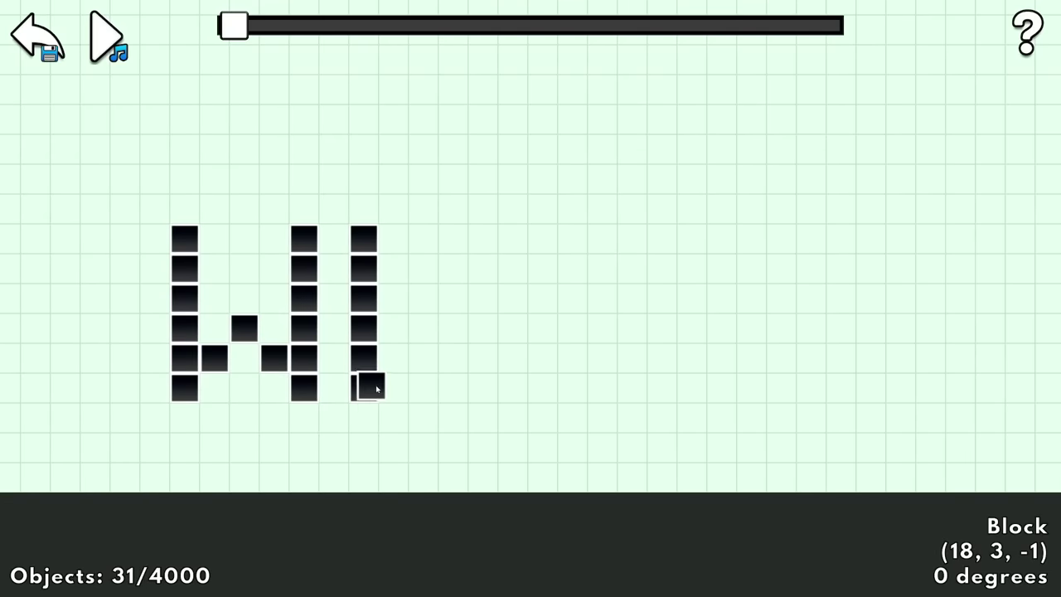
pyautogui.moveTo(393, 299); pyautogui.dragTo(398, 250)
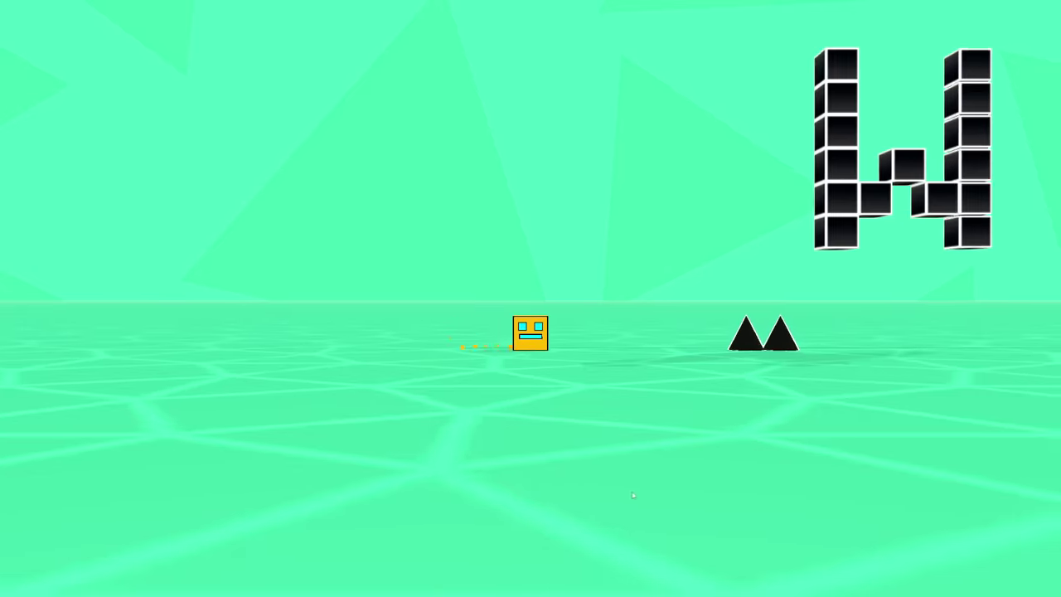
# Step: Playtest the level past the double spikes and the yellow orb, and return to the editor
pyautogui.press('space')
pyautogui.press('space')
pyautogui.press('space')
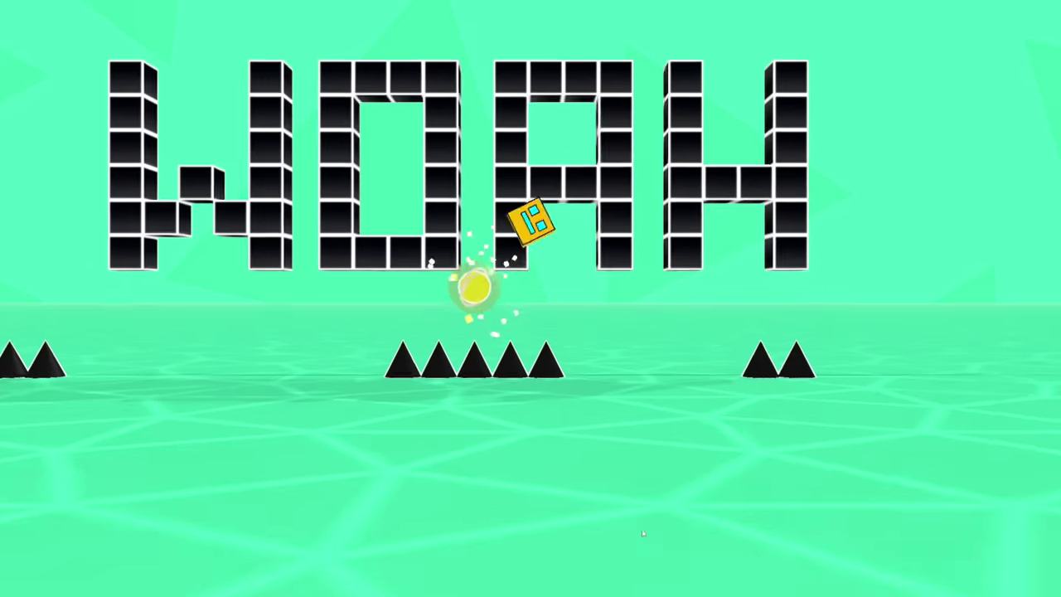
pyautogui.press('Escape')
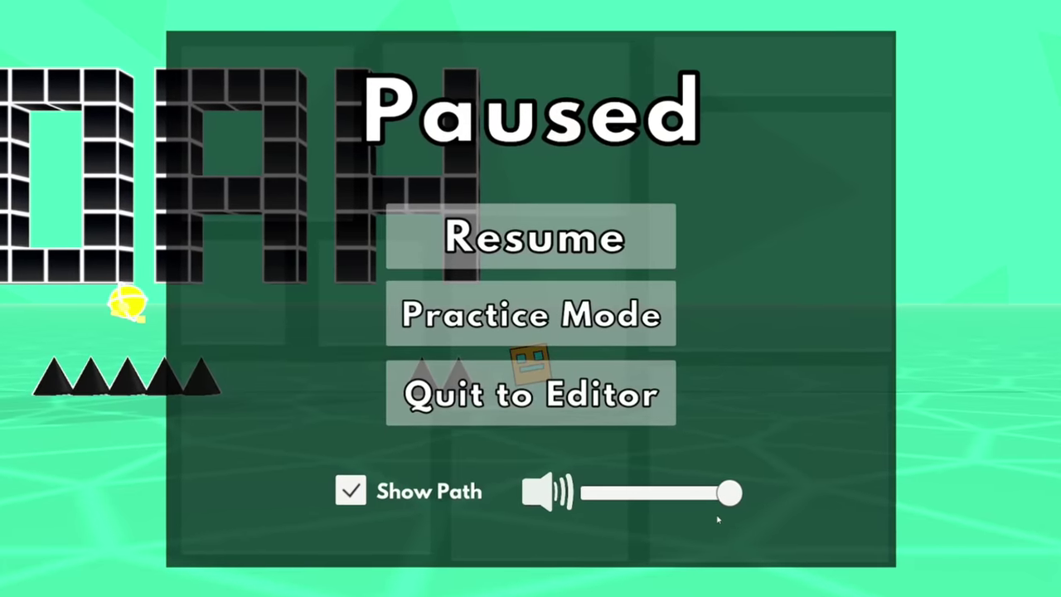
pyautogui.click(555, 400)
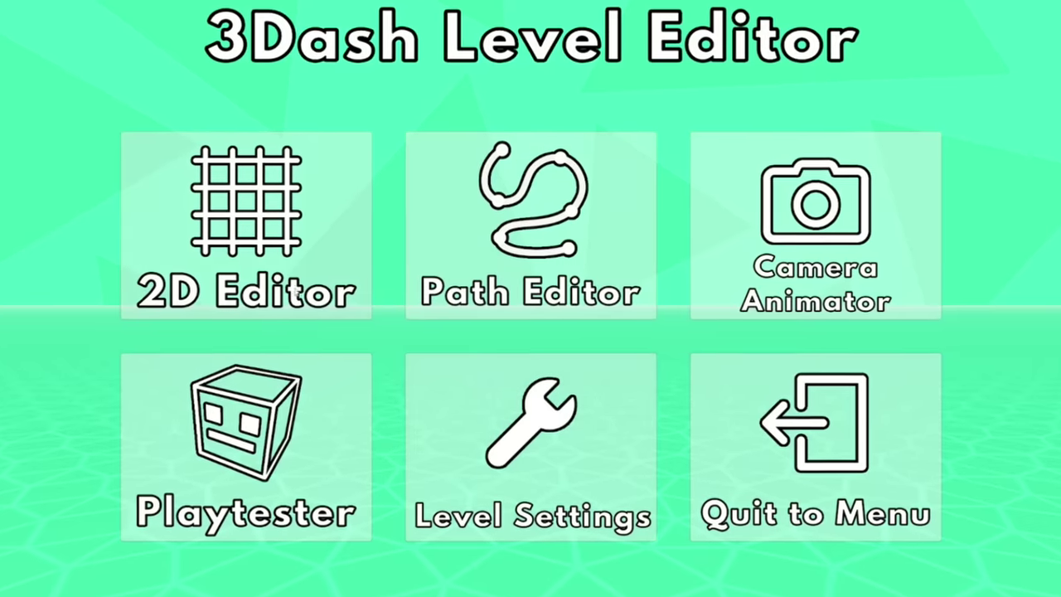
# Step: Open the 2D editor and place a block at (40, 1, 0) with a spike on top of it
pyautogui.click(250, 226)
pyautogui.press('d')
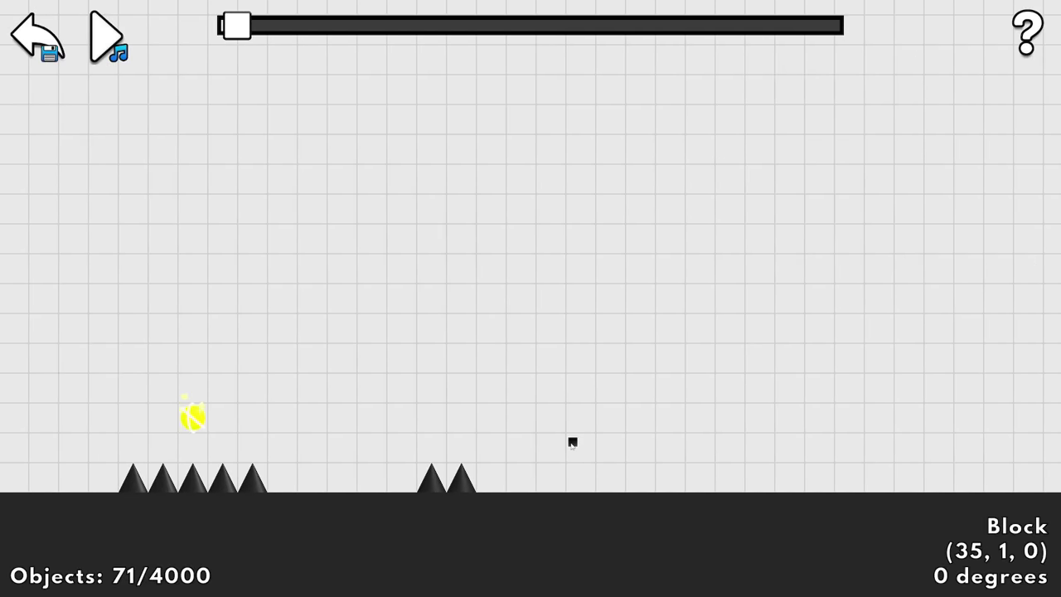
pyautogui.press('2')
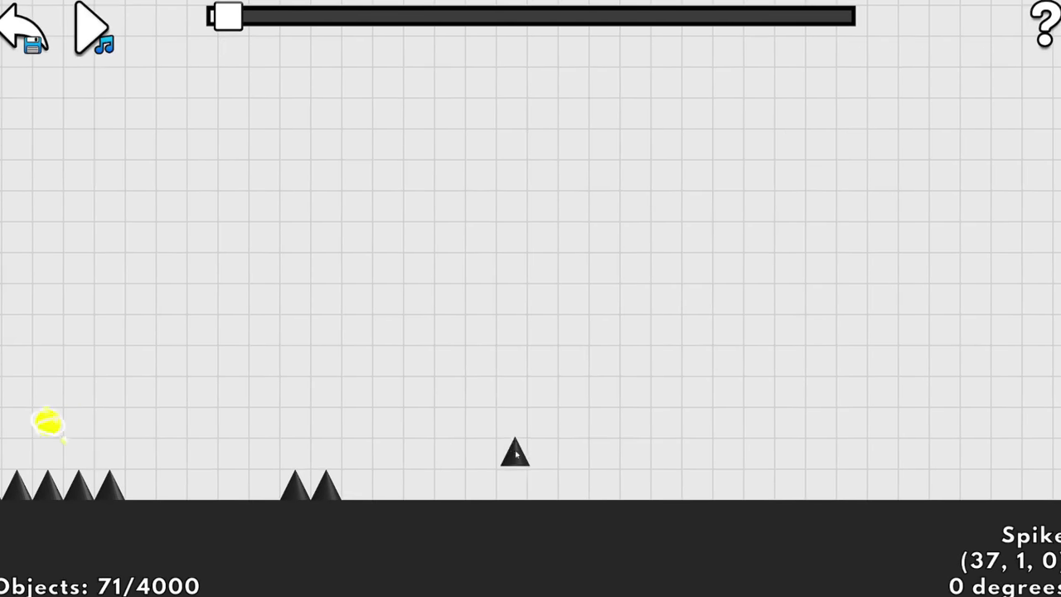
pyautogui.click(511, 455)
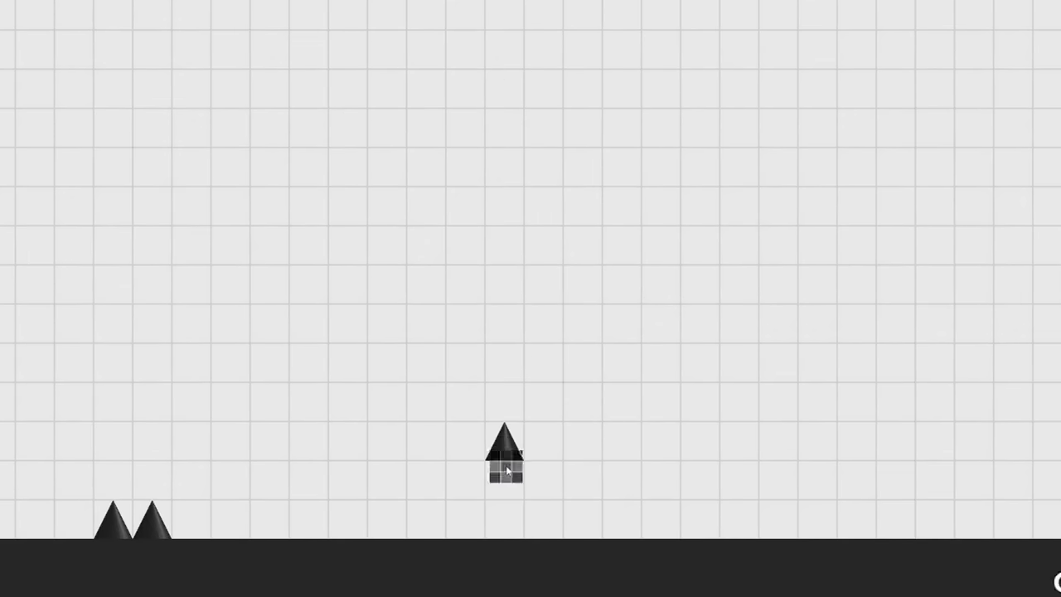
pyautogui.click(507, 470)
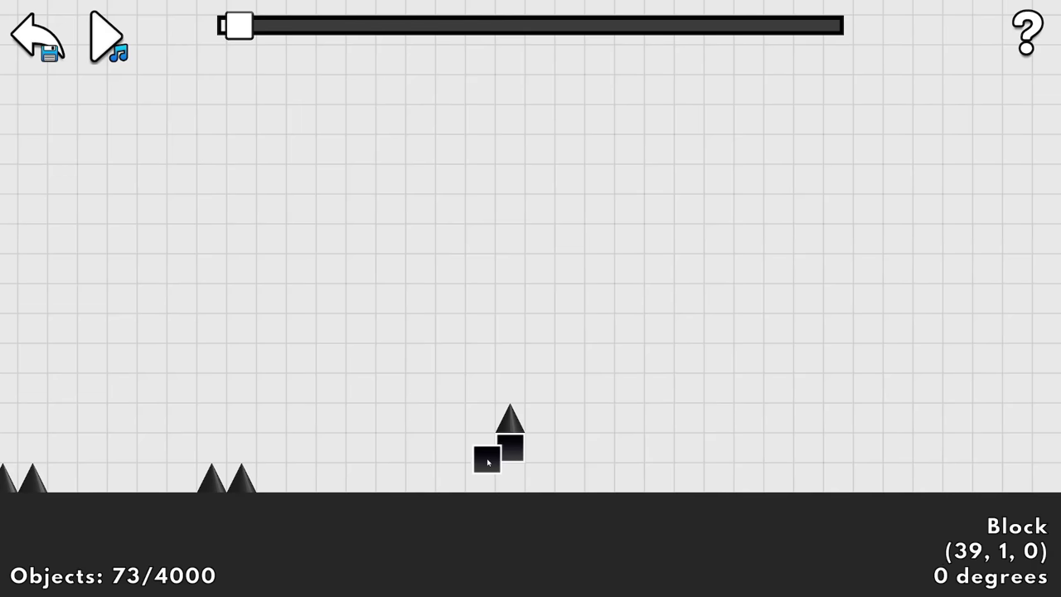
# Step: On layer 1, lay nine ground blocks from x = 37 to 45 and put spikes on the last two
pyautogui.press('Up')
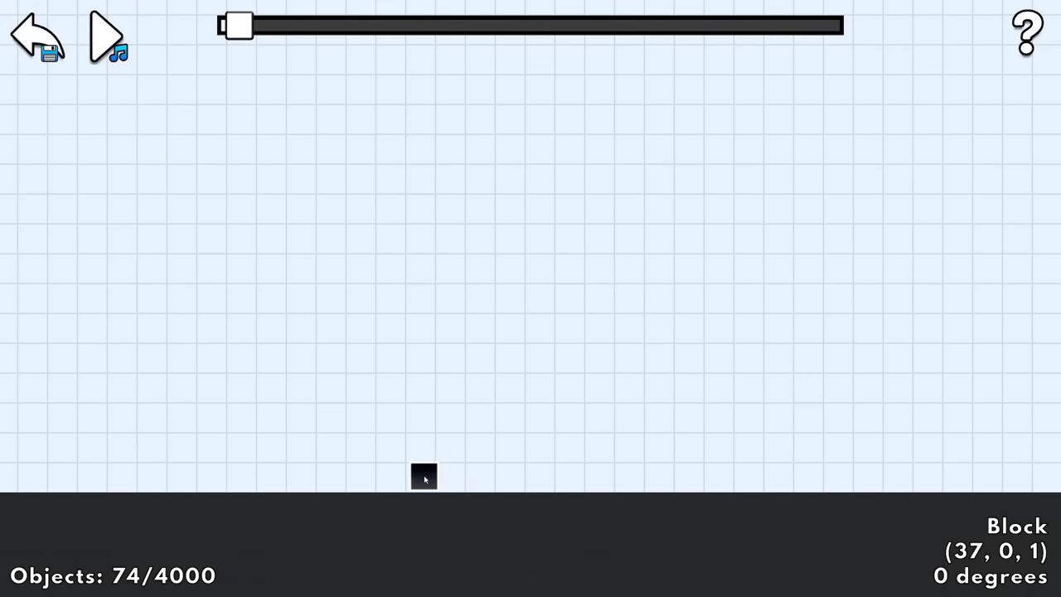
pyautogui.click(623, 472)
pyautogui.press('2')
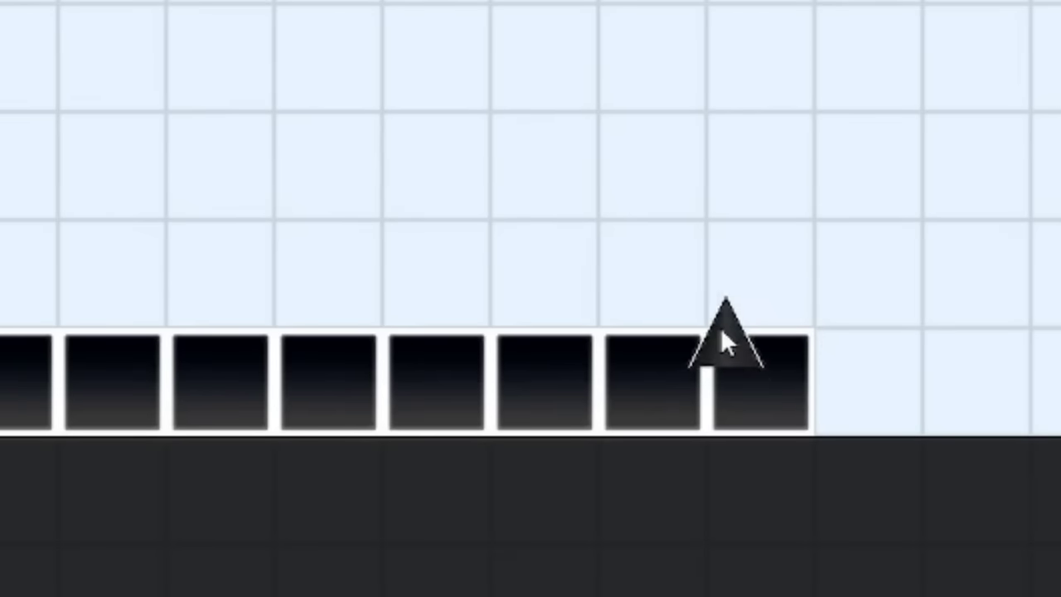
pyautogui.click(608, 452)
# Step: Place a yellow pad on layer 0 at (43, 0, 0) and preview the song timing from there
pyautogui.press('Left')
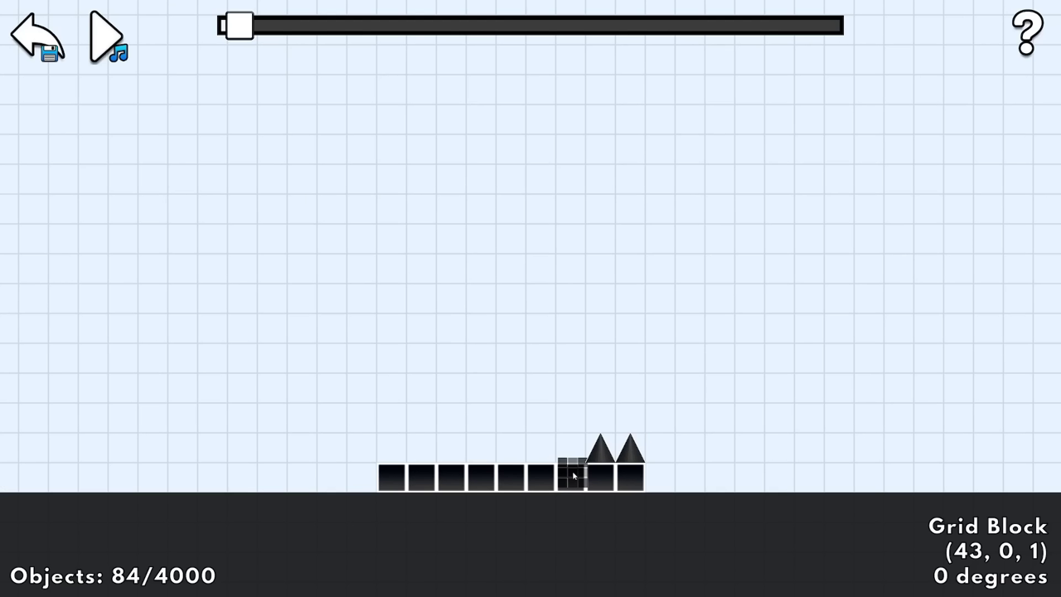
pyautogui.press('Down')
pyautogui.press('Left')
pyautogui.press('d')
pyautogui.press('Right')
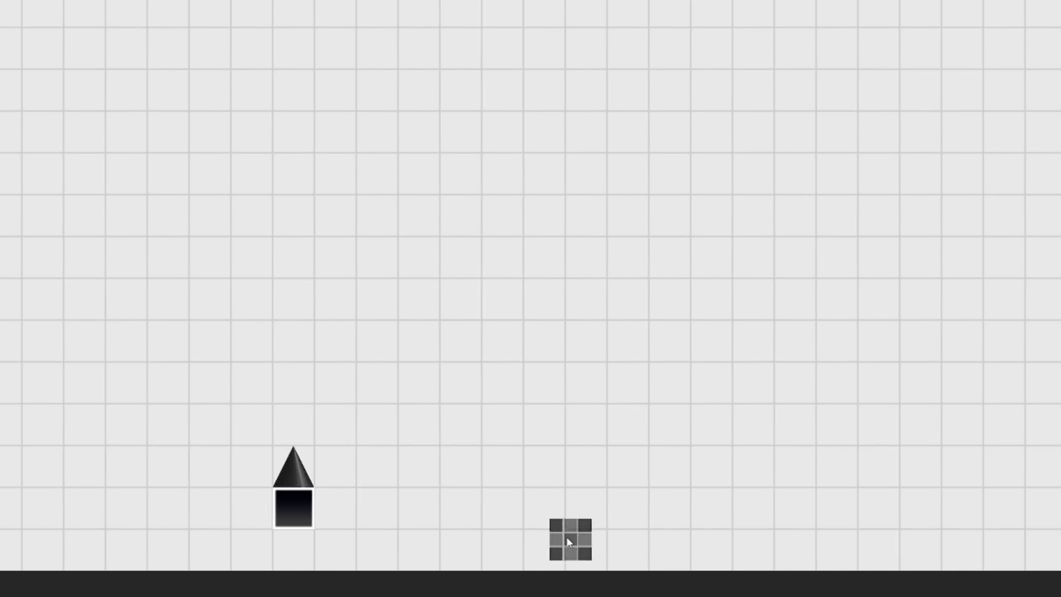
pyautogui.press('Right')
pyautogui.press('Right')
pyautogui.click(318, 547)
pyautogui.press('d')
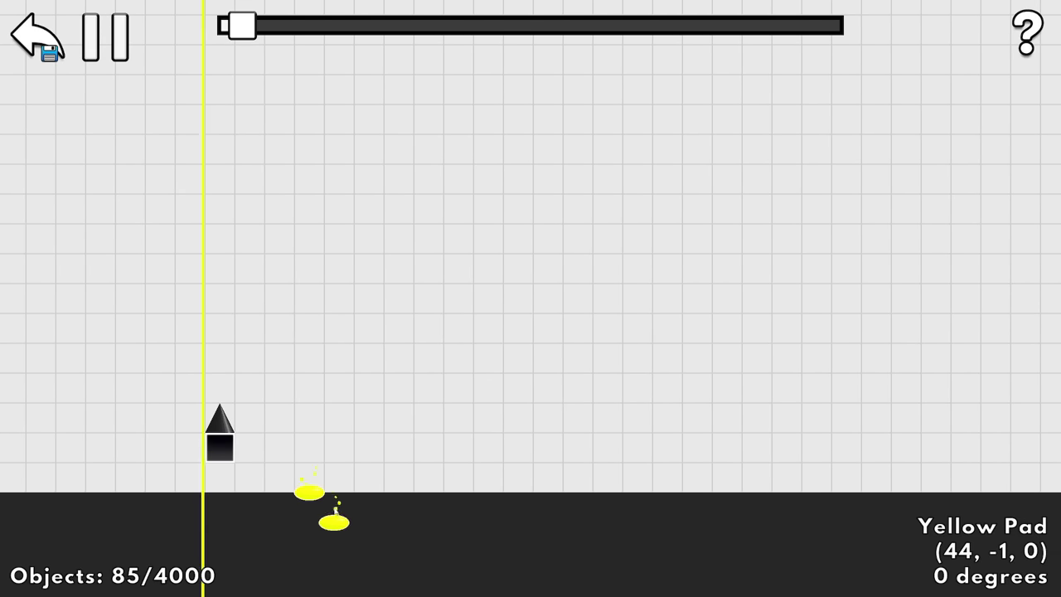
pyautogui.click(111, 29)
# Step: Place floating blocks at (47, 4, 0), (49, 3, 0) and (50, 3, 0), and repeat the pattern from (54, 4, 0)
pyautogui.press('d')
pyautogui.press('Left')
pyautogui.press('Left')
pyautogui.press('Left')
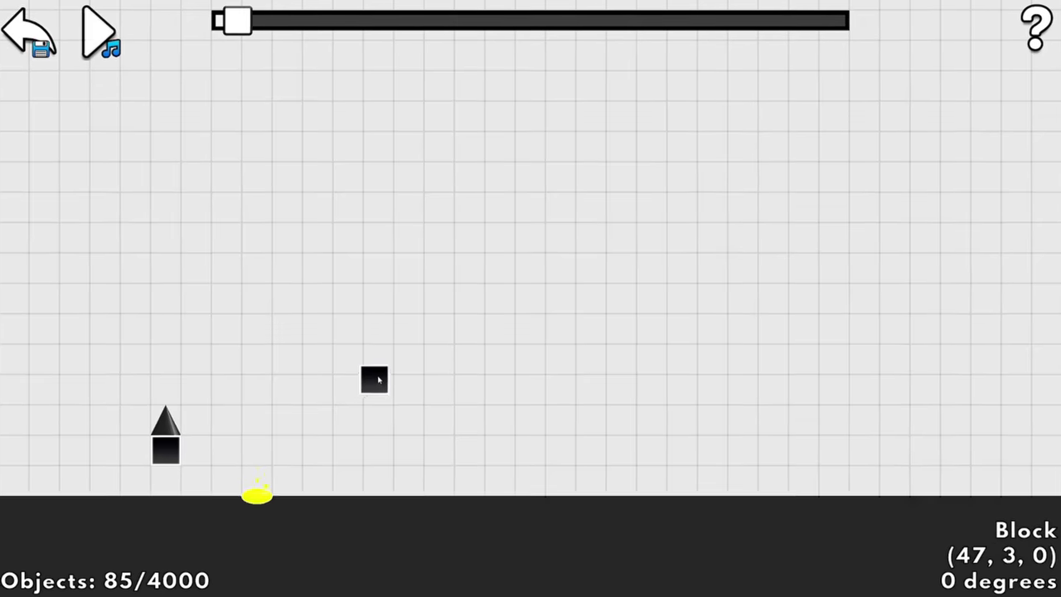
pyautogui.click(379, 365)
pyautogui.click(438, 396)
pyautogui.click(464, 395)
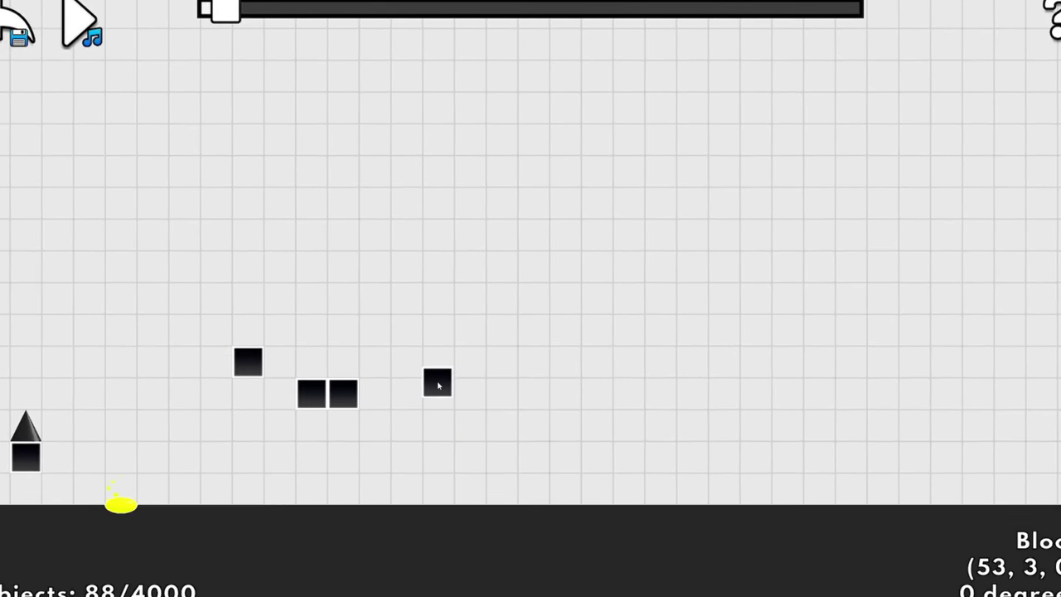
pyautogui.click(466, 365)
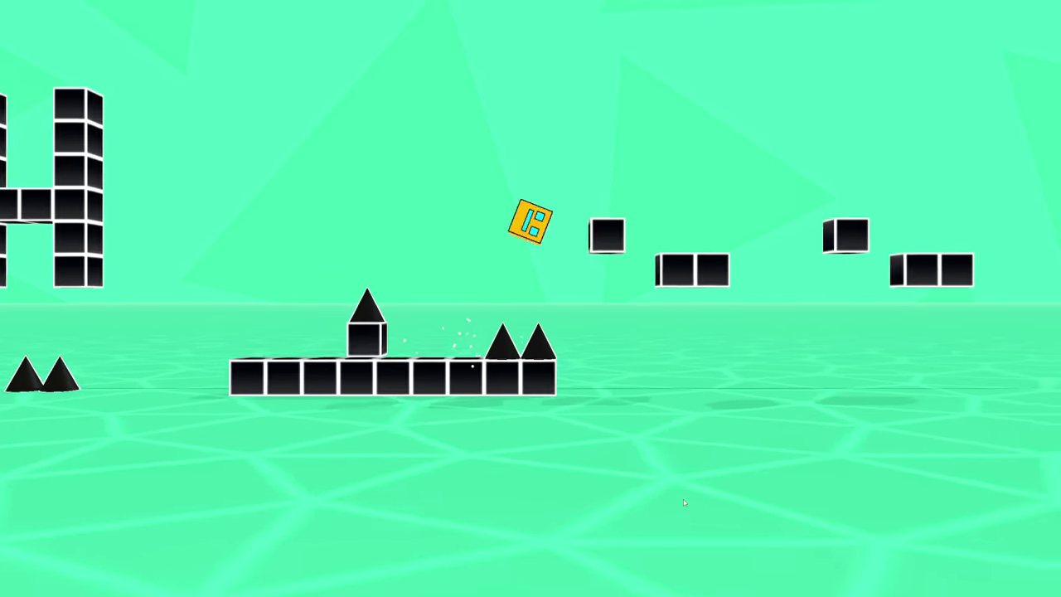
# Step: Return to the 2D editor, extend the layer 1 ground to x = 46, and move the two spikes onto its last two blocks
pyautogui.press('Escape')
pyautogui.click(609, 416)
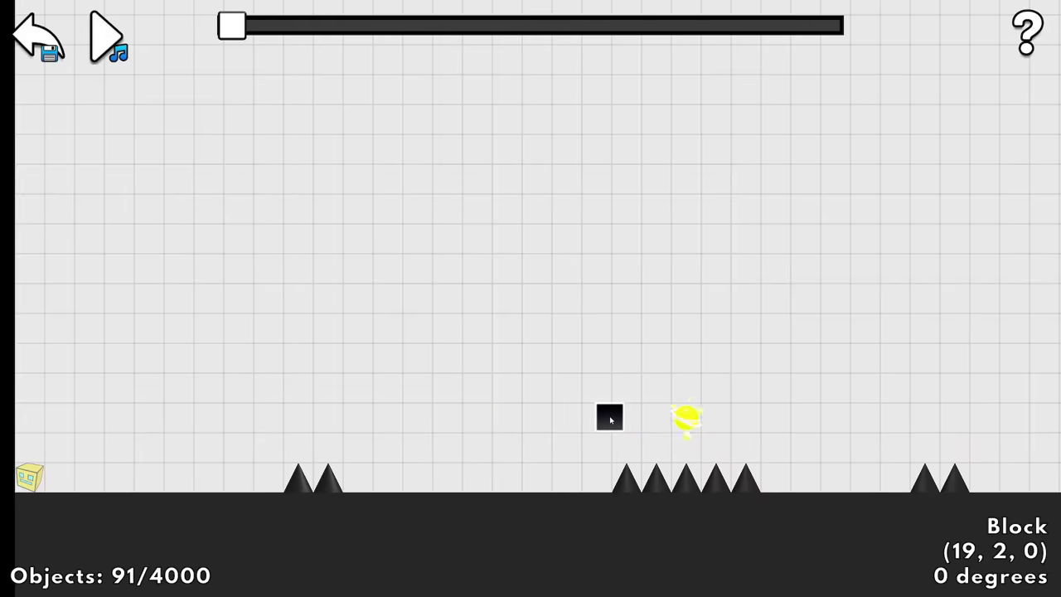
pyautogui.press('d')
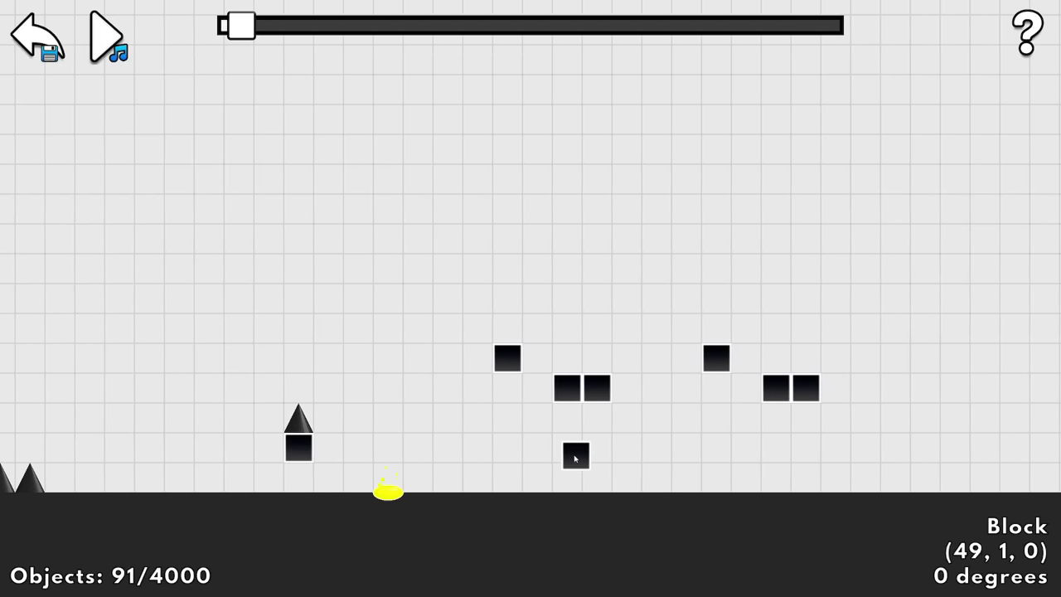
pyautogui.press('a')
pyautogui.scroll(-1, 546, 465)
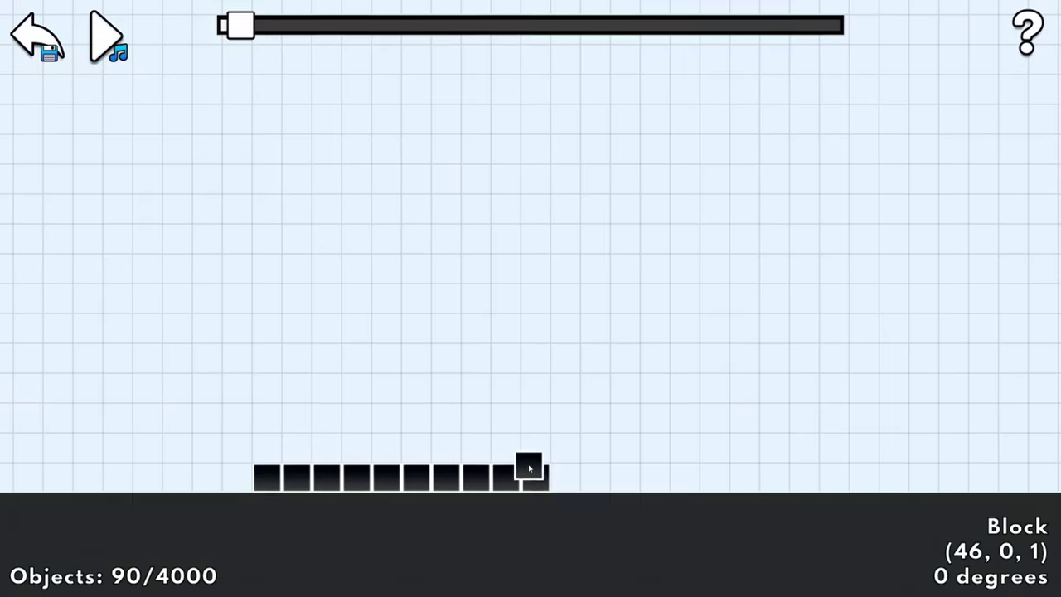
pyautogui.scroll(1, 533, 455)
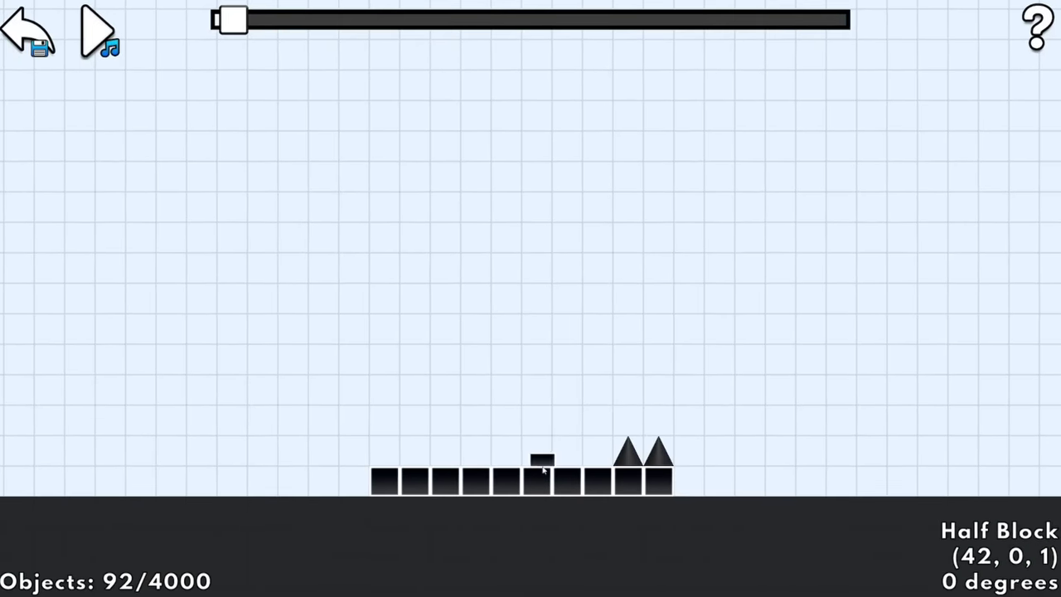
pyautogui.press('d')
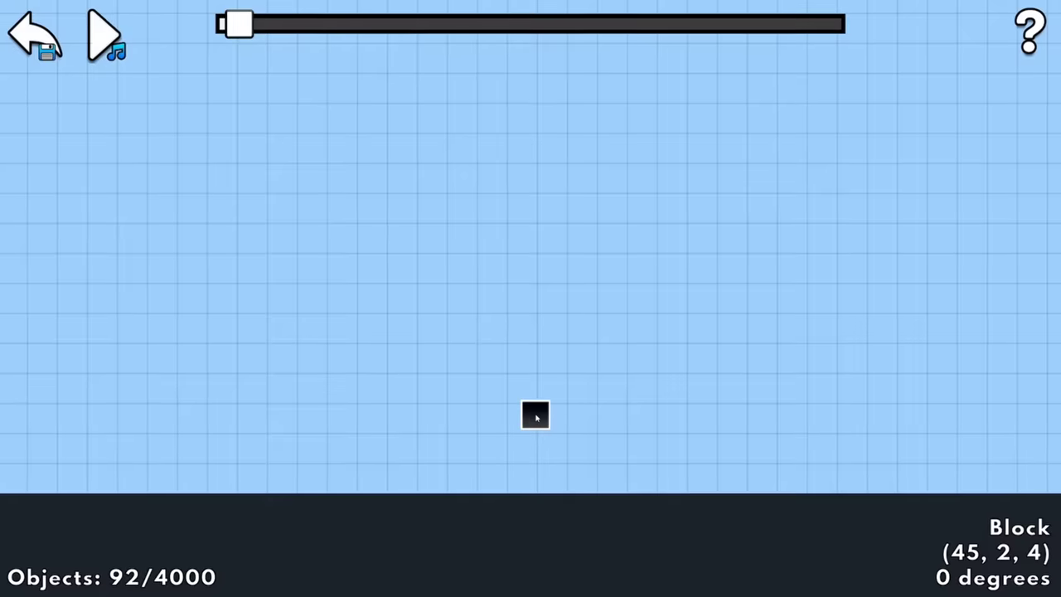
# Step: Step through the depth layers between 4 and -4 and come back to layer 0
pyautogui.press('Down')
pyautogui.press('Down')
pyautogui.press('Down')
pyautogui.press('Down')
pyautogui.press('Down')
pyautogui.keyDown('shift'); pyautogui.scroll(-3, 536, 420); pyautogui.keyUp('shift')
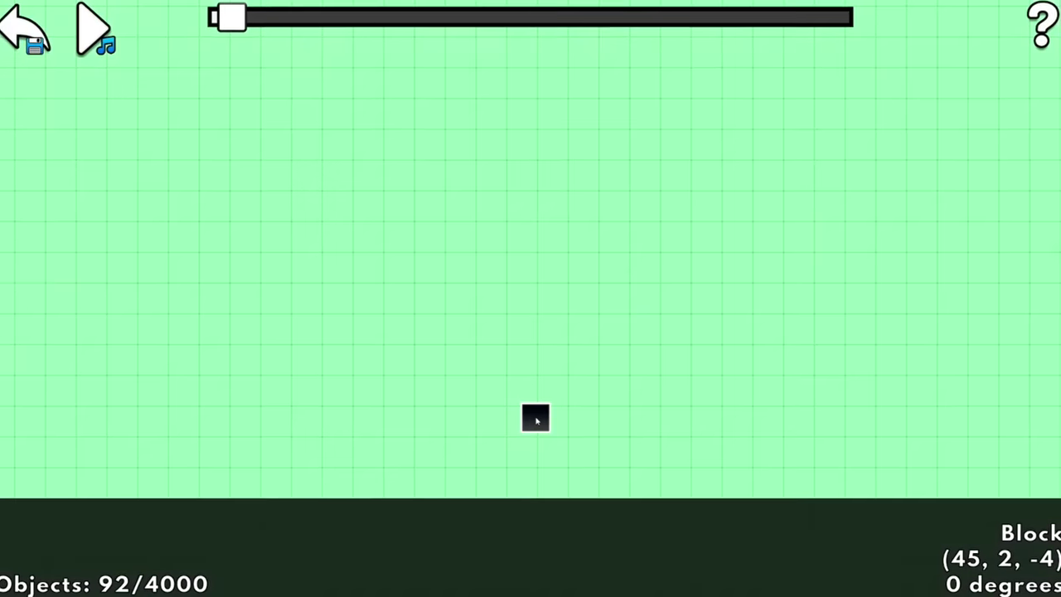
pyautogui.keyDown('shift'); pyautogui.scroll(7, 536, 421); pyautogui.keyUp('shift')
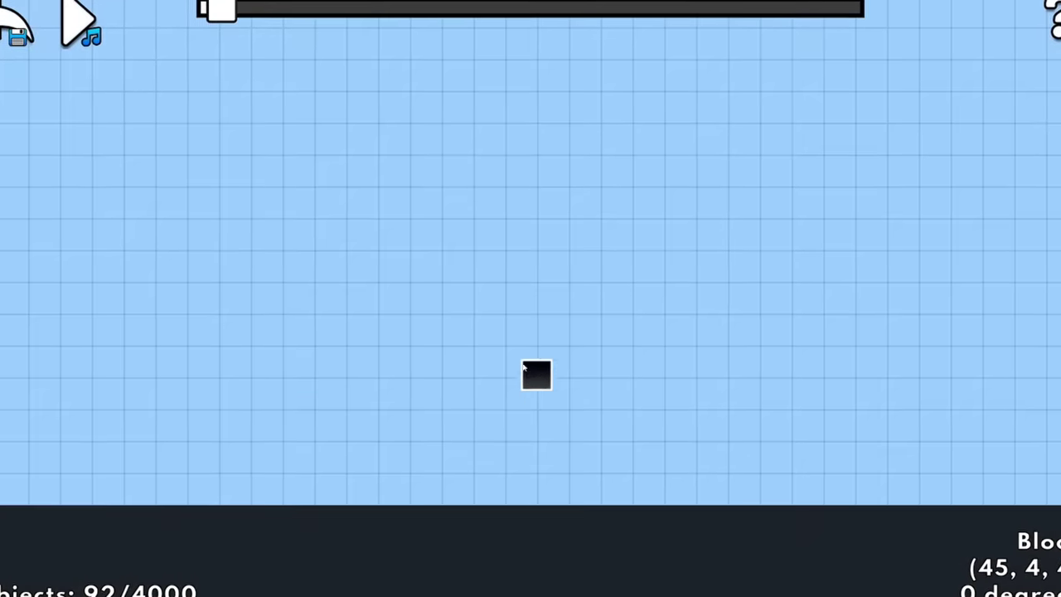
pyautogui.keyDown('shift'); pyautogui.scroll(-4, 509, 366); pyautogui.keyUp('shift')
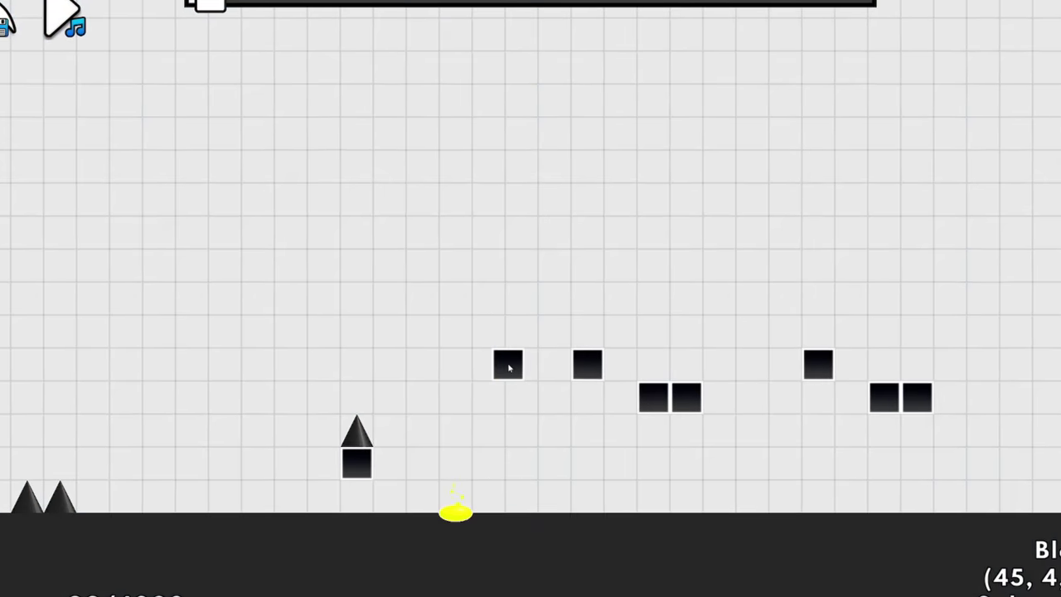
# Step: Lay an upper row of blocks at (51, 8) through the depth layers up to layer 4
pyautogui.moveTo(597, 379); pyautogui.dragTo(453, 397)
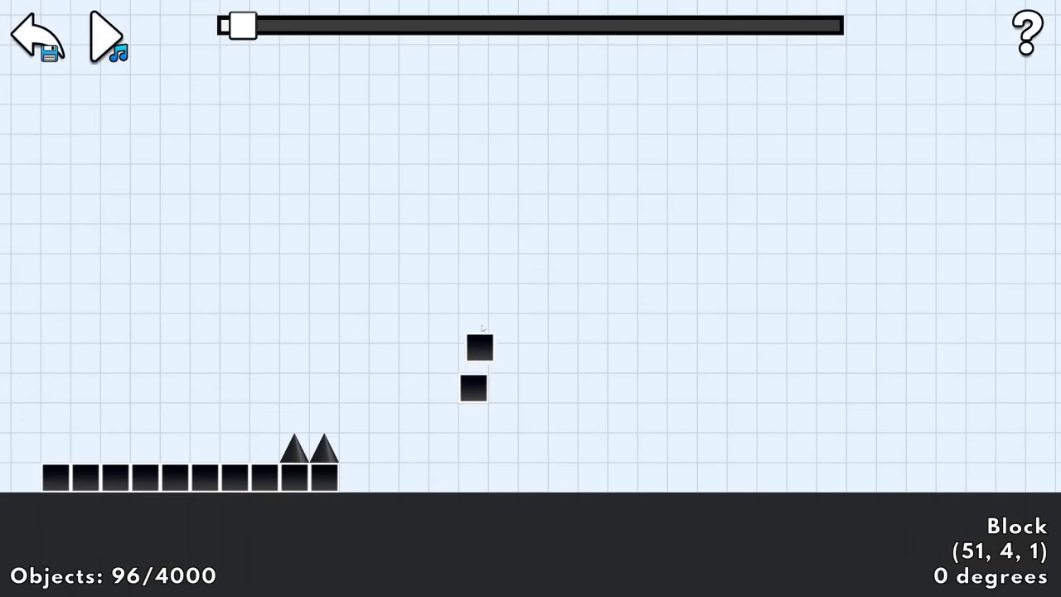
pyautogui.keyDown('shift'); pyautogui.scroll(-1, 476, 308); pyautogui.keyUp('shift')
pyautogui.keyDown('shift'); pyautogui.scroll(1, 473, 247); pyautogui.keyUp('shift')
pyautogui.click(472, 244)
pyautogui.keyDown('shift'); pyautogui.scroll(1, 473, 243); pyautogui.keyUp('shift')
pyautogui.click(472, 244)
pyautogui.keyDown('shift'); pyautogui.scroll(1, 473, 243); pyautogui.keyUp('shift')
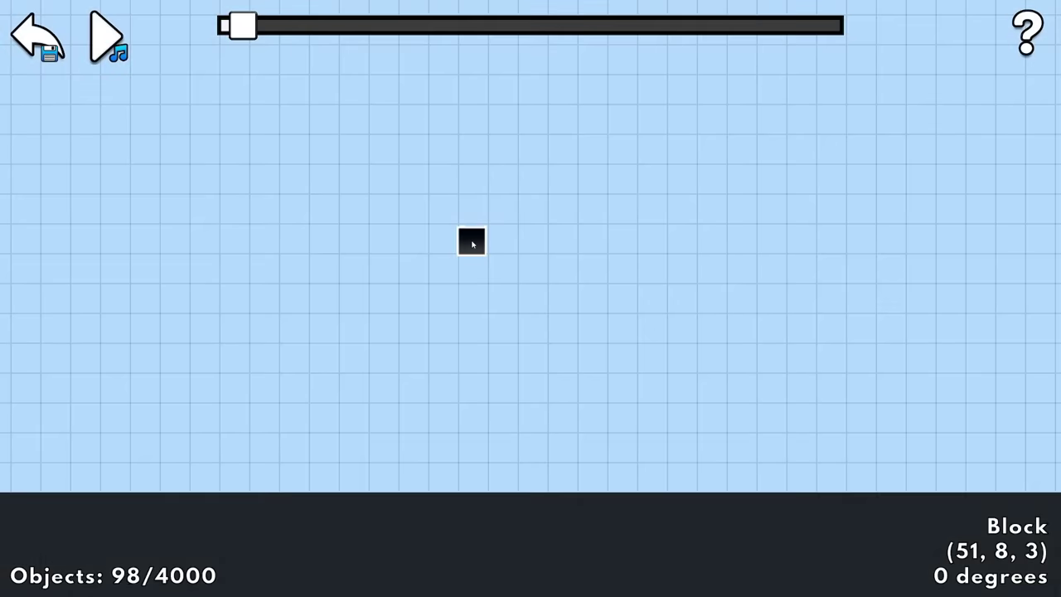
pyautogui.click(472, 243)
pyautogui.keyDown('shift'); pyautogui.scroll(1, 473, 244); pyautogui.keyUp('shift')
pyautogui.click(472, 243)
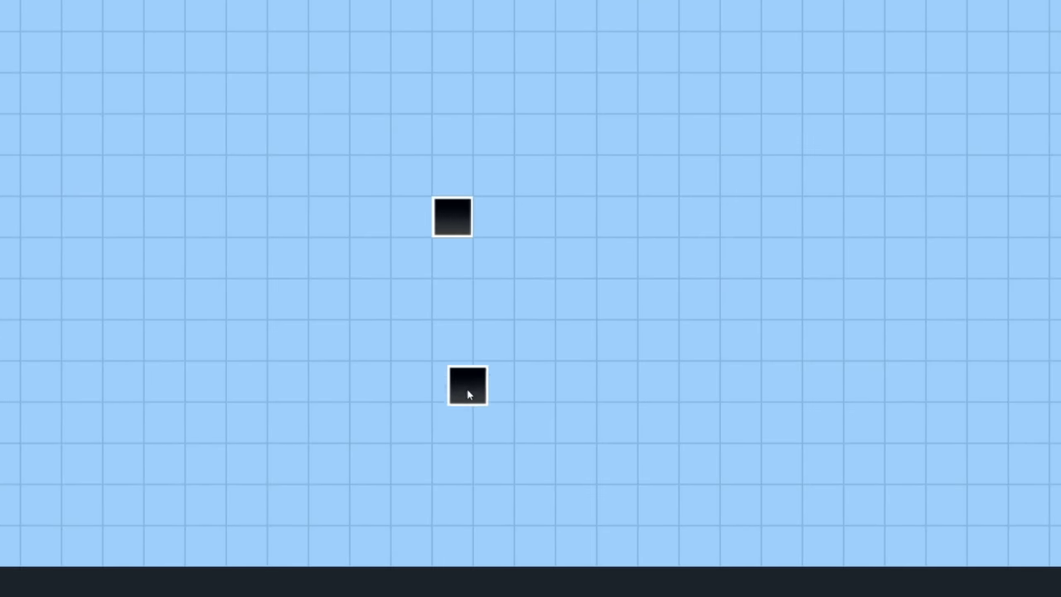
# Step: Lay a matching lower row of blocks at (51, 3) through the depth layers and playtest the structure
pyautogui.keyDown('shift'); pyautogui.scroll(-3, 466, 433); pyautogui.keyUp('shift')
pyautogui.click(466, 433)
pyautogui.keyDown('shift'); pyautogui.scroll(-1, 466, 432); pyautogui.keyUp('shift')
pyautogui.keyDown('shift'); pyautogui.scroll(1, 463, 432); pyautogui.keyUp('shift')
pyautogui.keyDown('shift'); pyautogui.scroll(1, 463, 432); pyautogui.keyUp('shift')
pyautogui.click(463, 433)
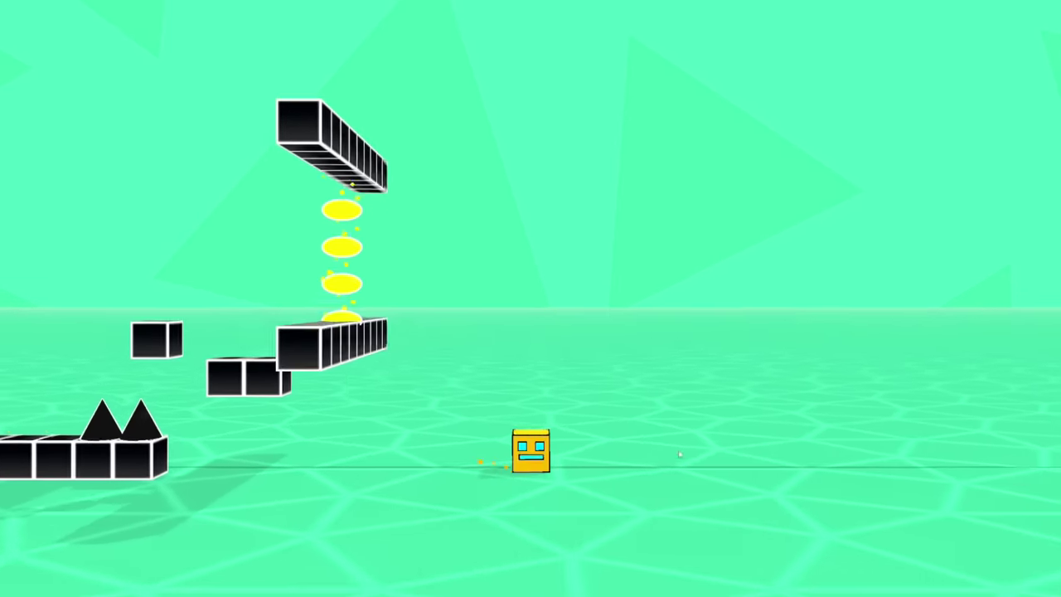
pyautogui.press('Escape')
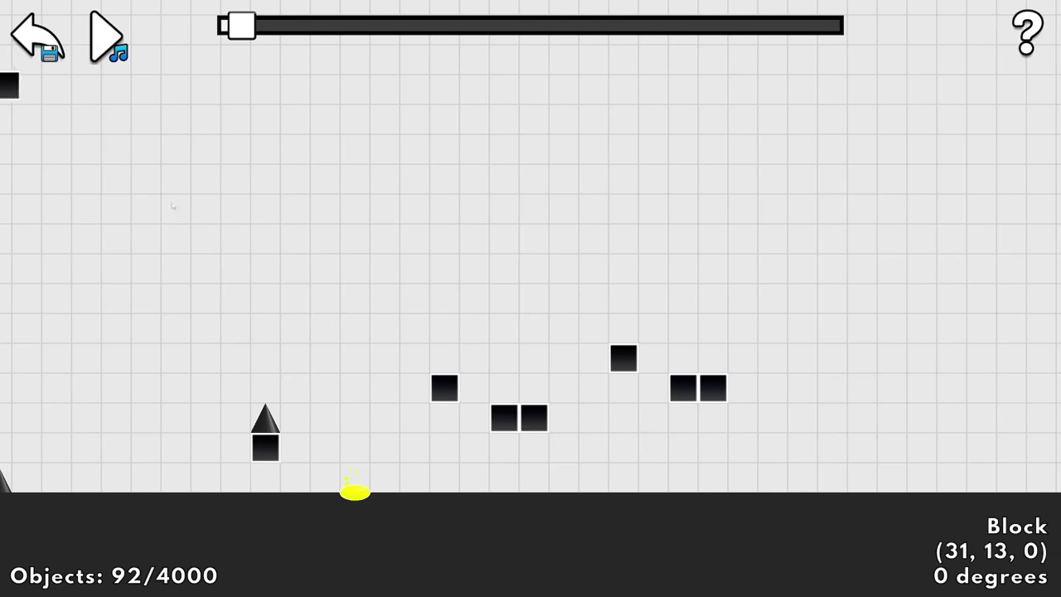
# Step: Build four rising groups of floating blocks from x = 46 to 67 and repeat them on every layer from -4 to 4
pyautogui.scroll(-4, 615, 346)
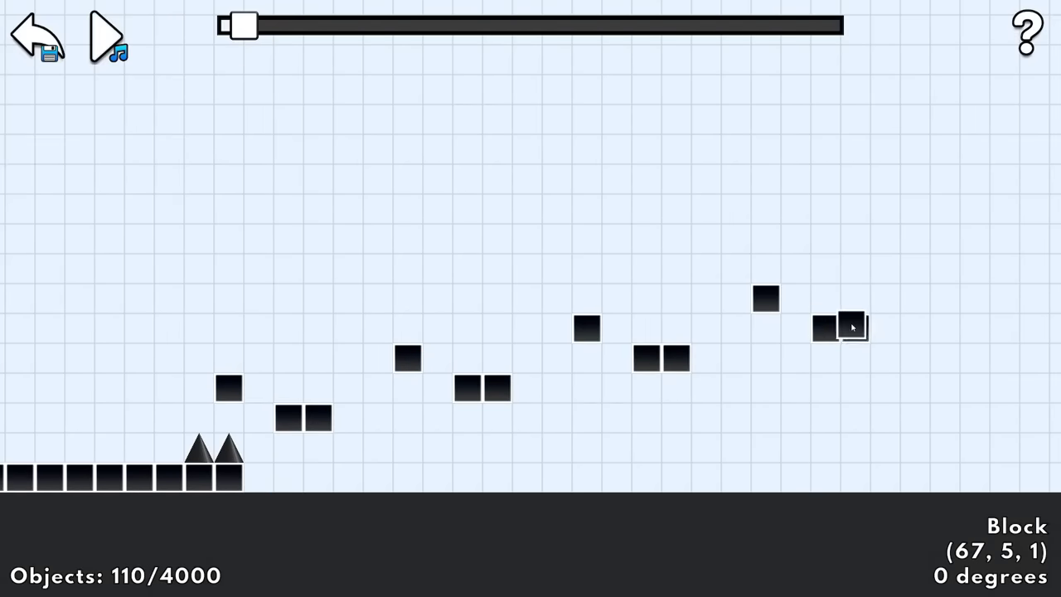
pyautogui.click(783, 310)
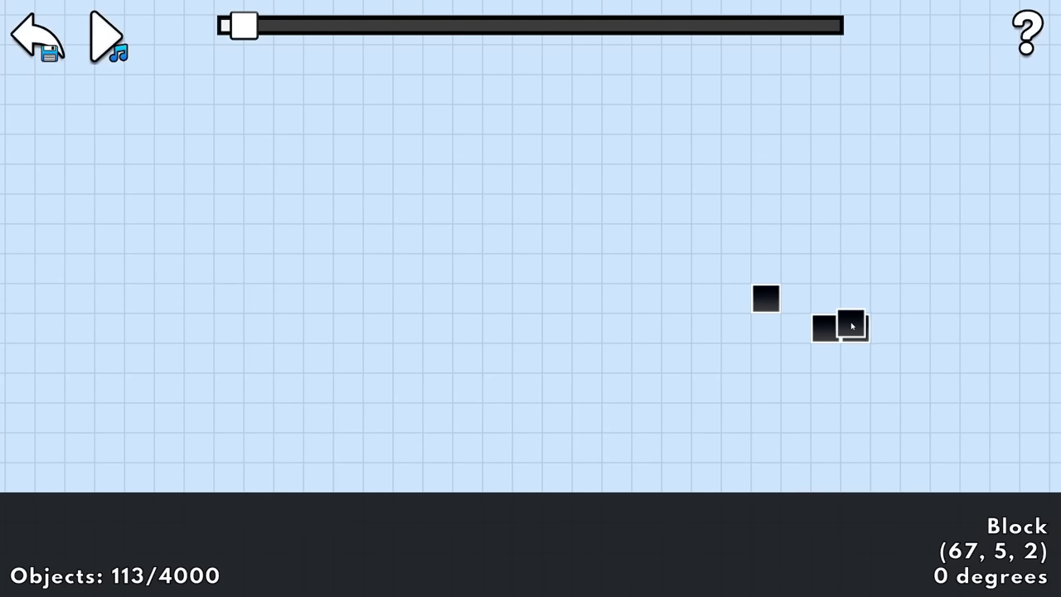
pyautogui.press('Up')
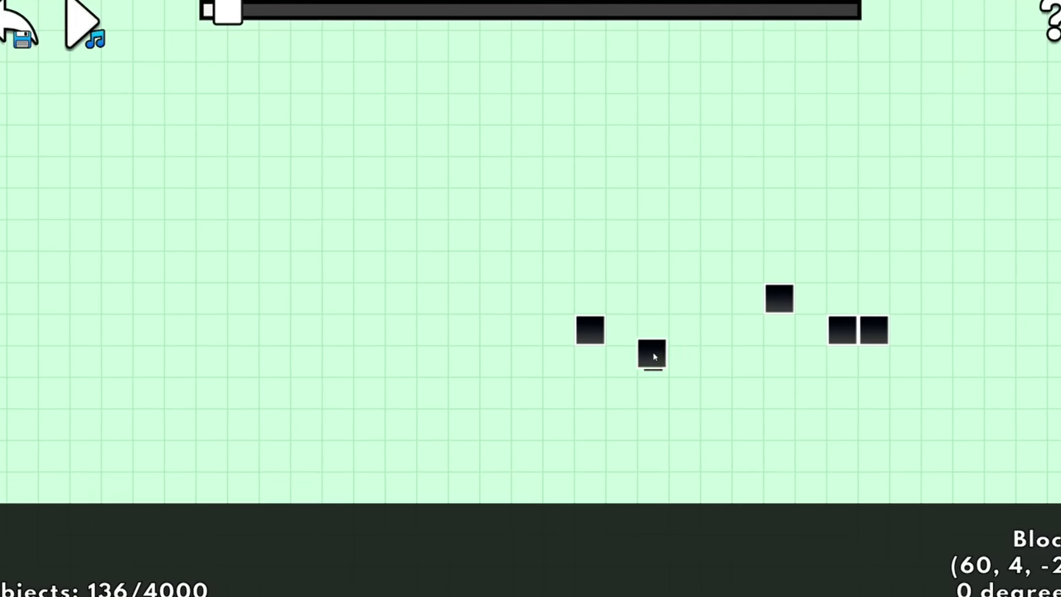
pyautogui.click(602, 338)
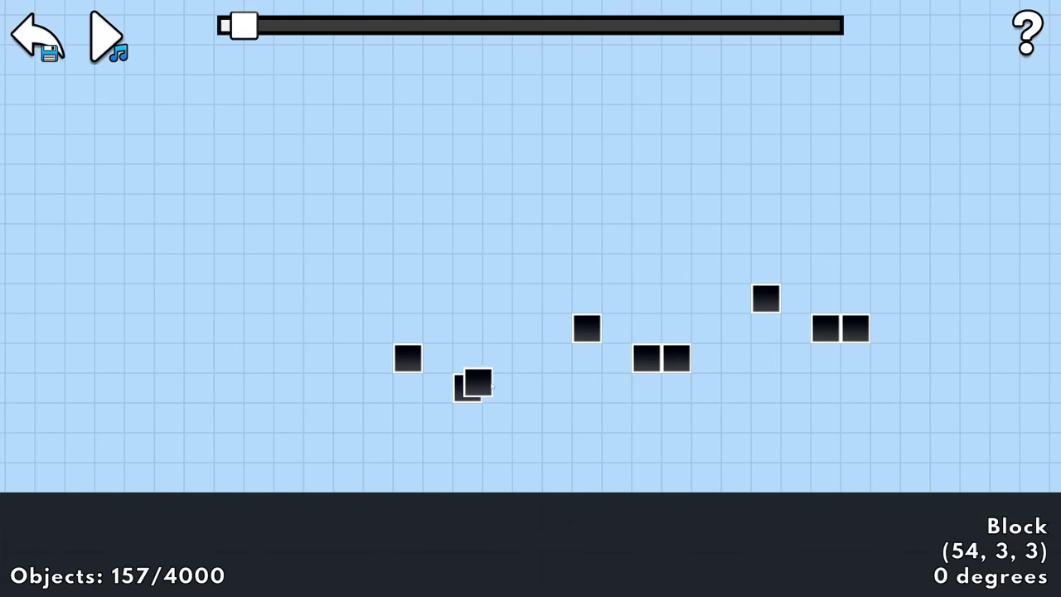
pyautogui.moveTo(475, 381); pyautogui.dragTo(418, 359)
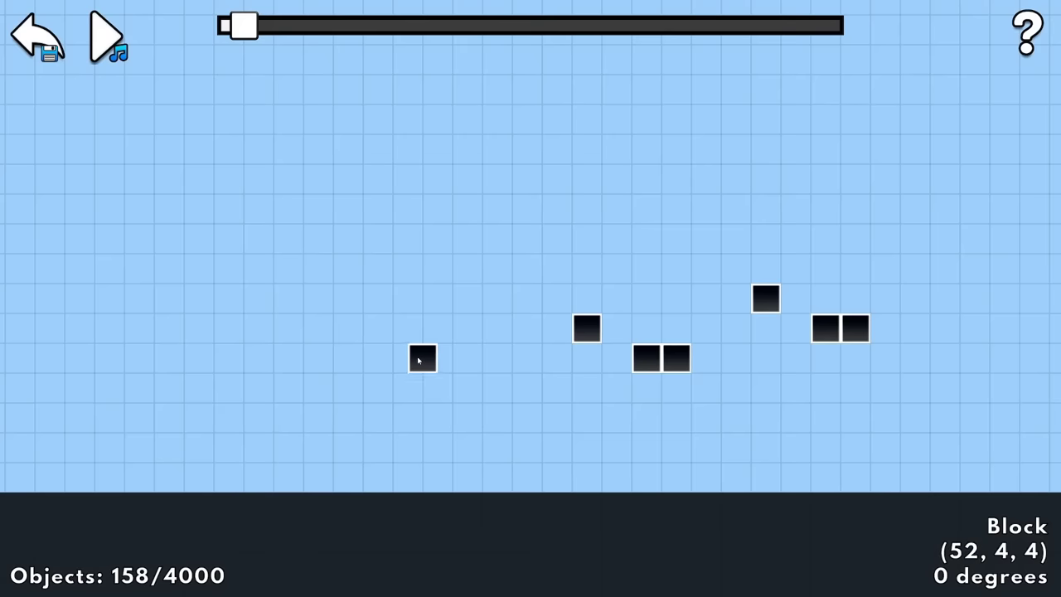
pyautogui.moveTo(513, 403); pyautogui.dragTo(453, 393)
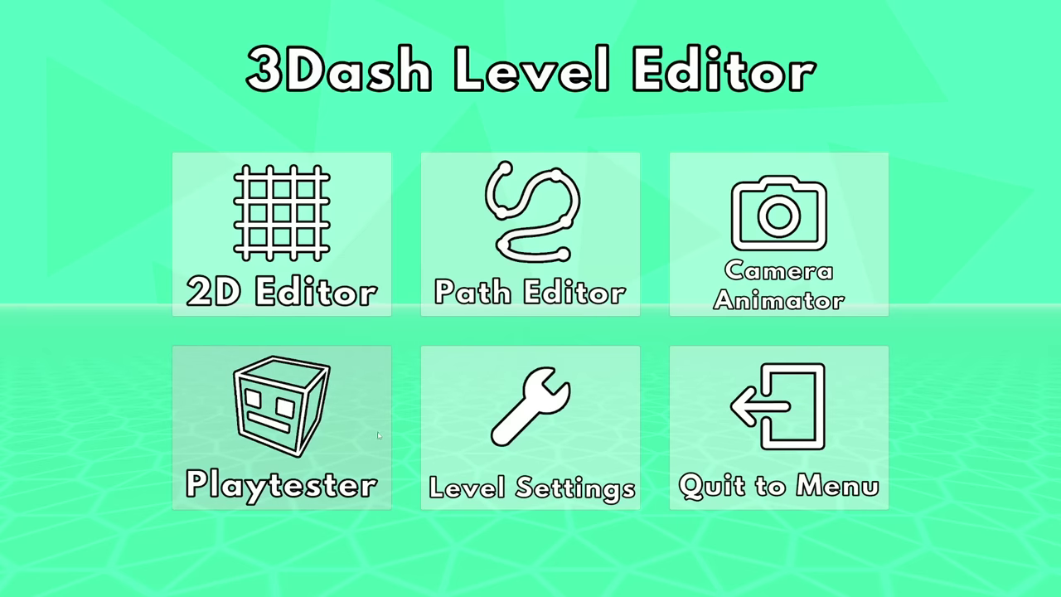
# Step: Playtest the level from the start through the rising floating blocks
pyautogui.click(378, 434)
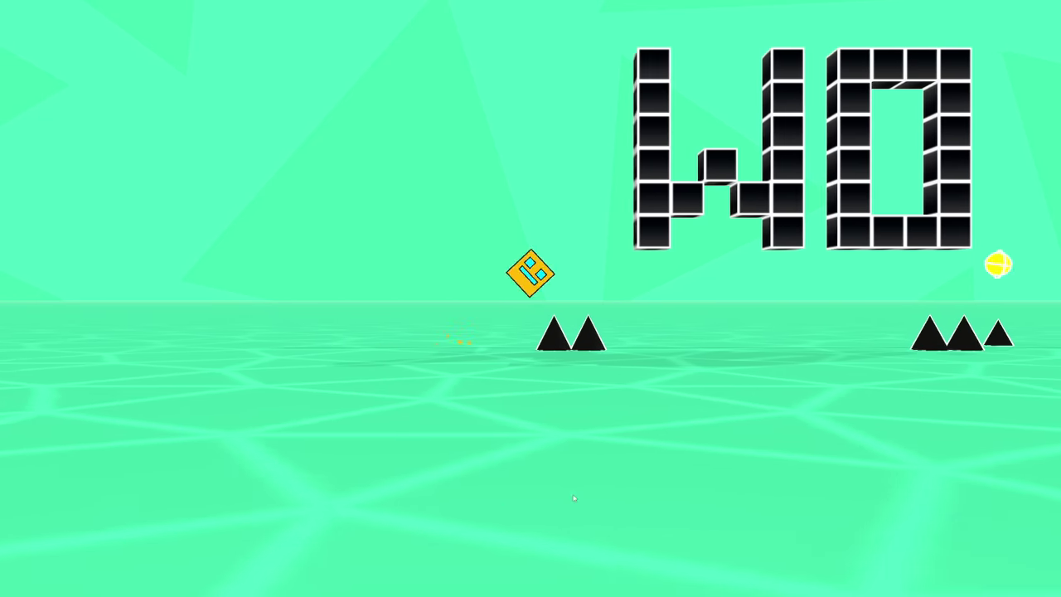
pyautogui.press('space')
pyautogui.press('space')
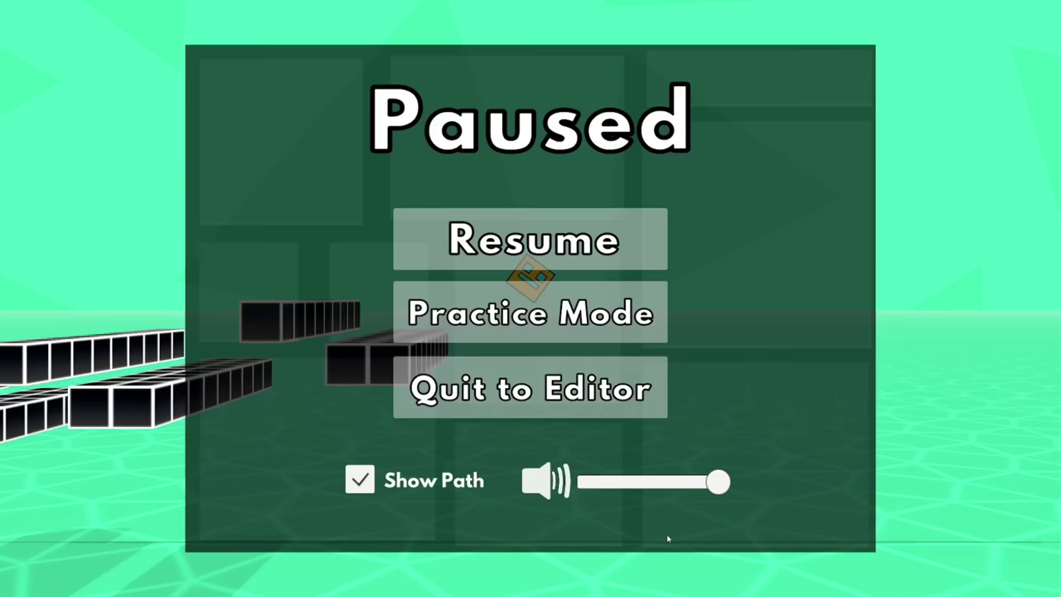
pyautogui.press('Escape')
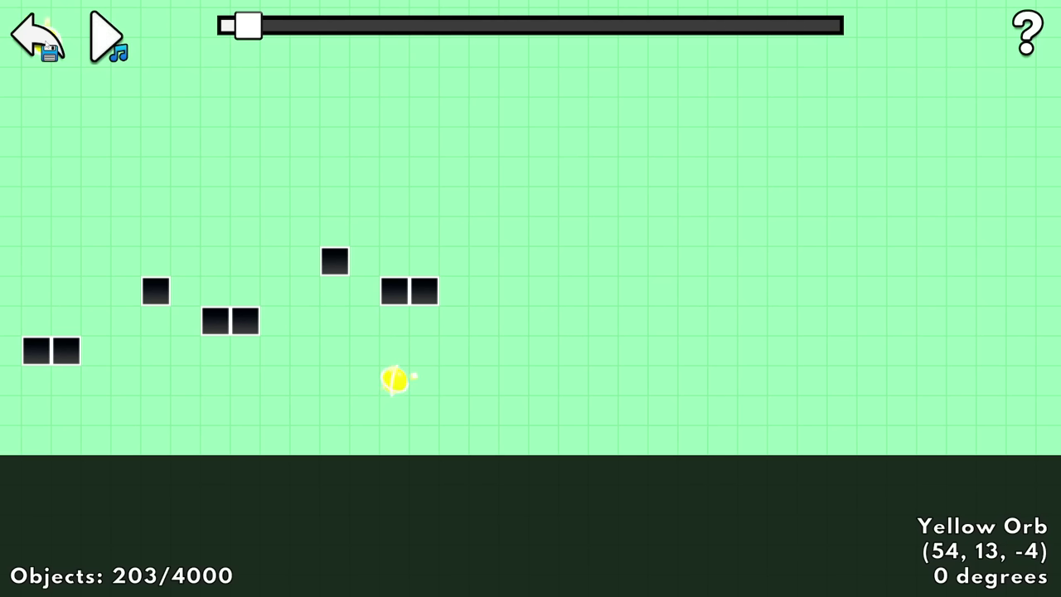
# Step: Save and playtest the level with the yellow orb row beyond the floating blocks, and return to the editor
pyautogui.click(38, 36)
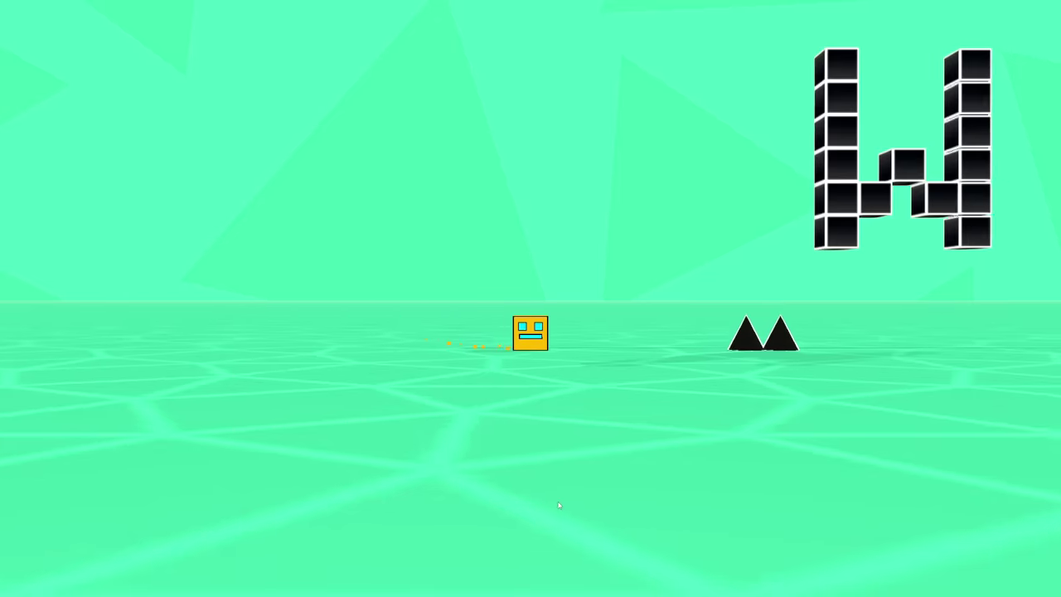
pyautogui.press('space')
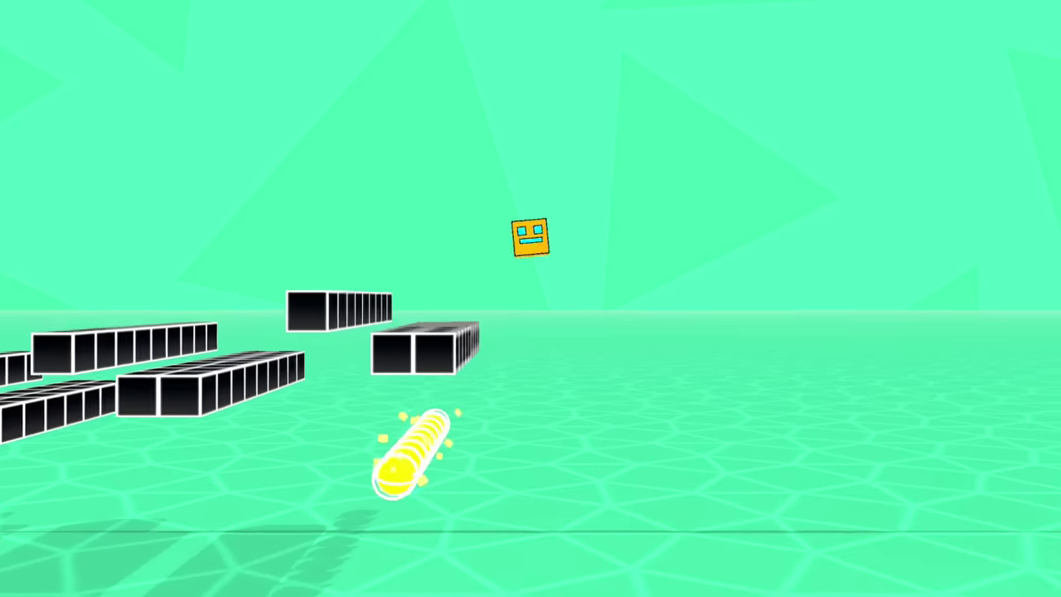
pyautogui.press('Escape')
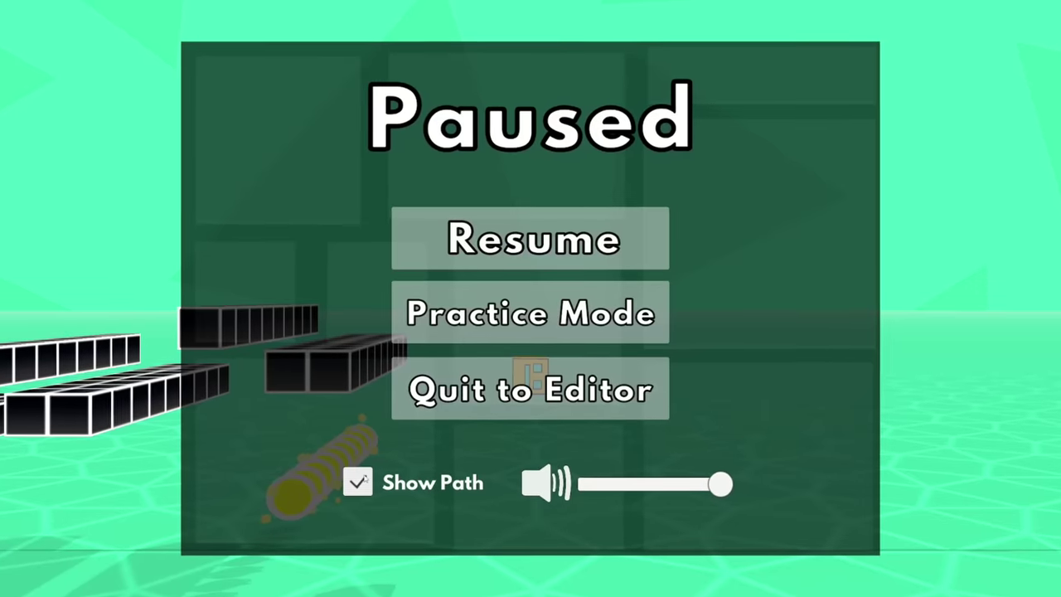
pyautogui.click(537, 407)
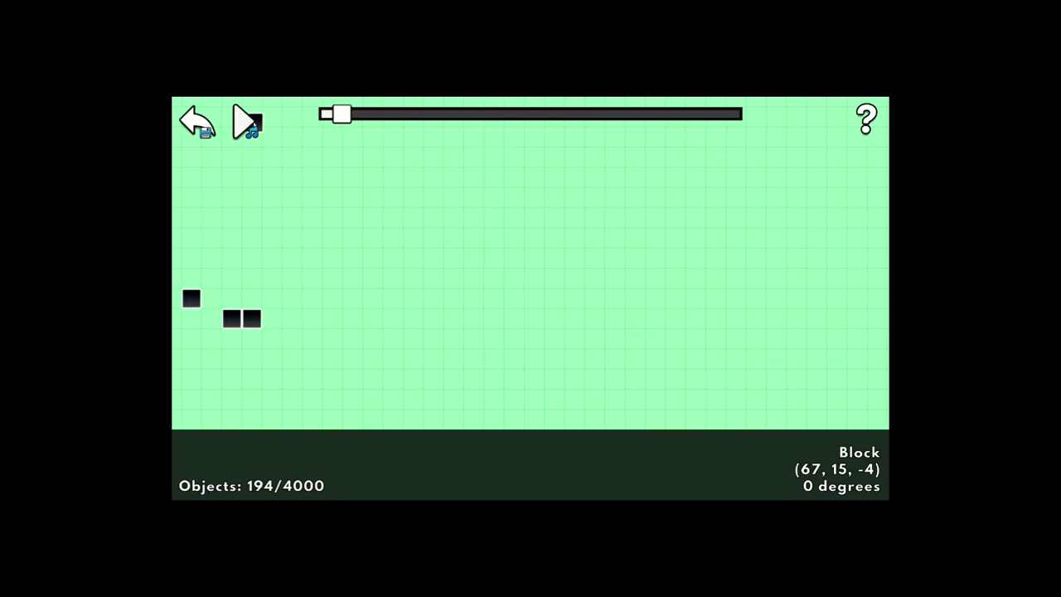
# Step: Preview the song timing and place yellow orbs at (71, 6, -4) and (75, 7, -4) by the timing markers
pyautogui.click(247, 124)
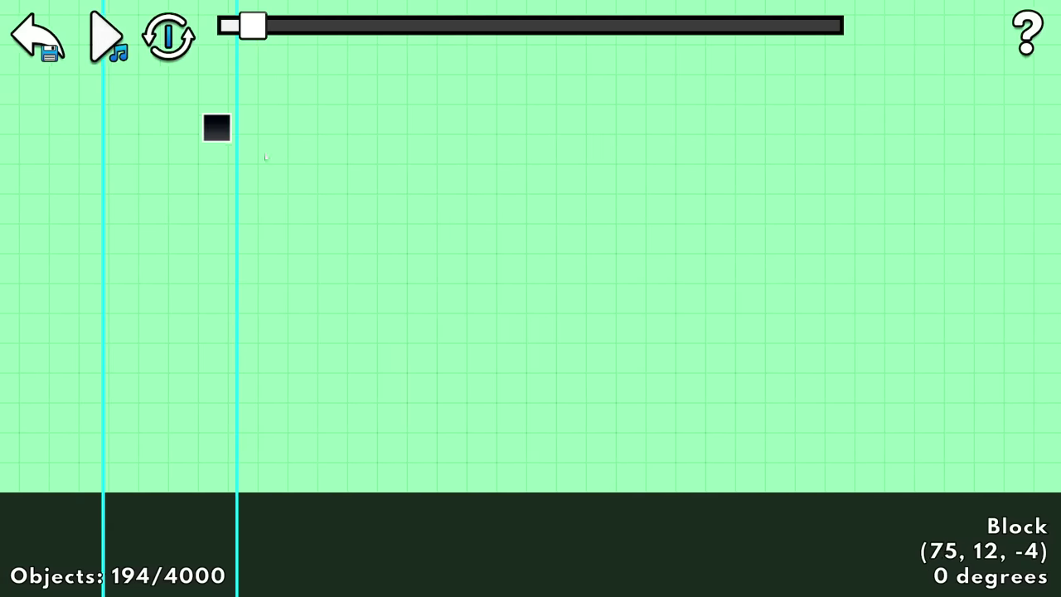
pyautogui.press('a')
pyautogui.click(469, 299)
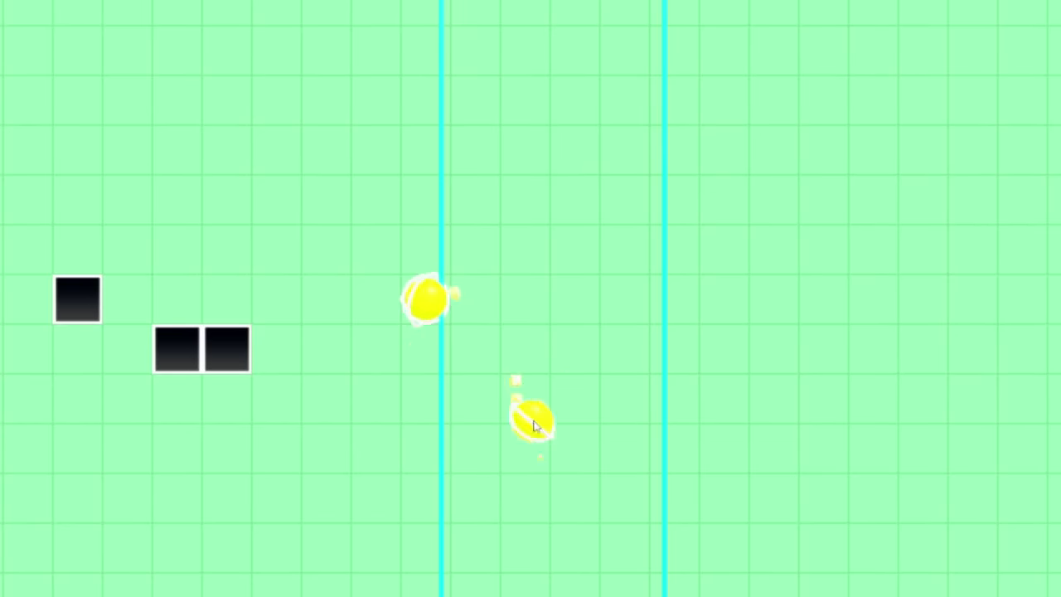
pyautogui.press('d')
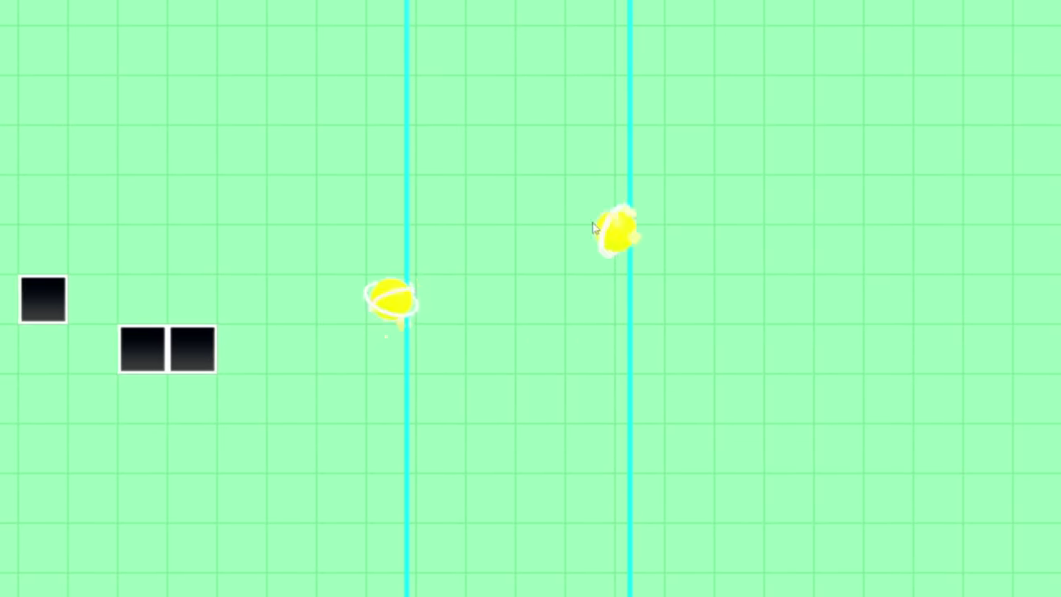
pyautogui.click(588, 265)
pyautogui.press('a')
pyautogui.press('d')
pyautogui.press('a')
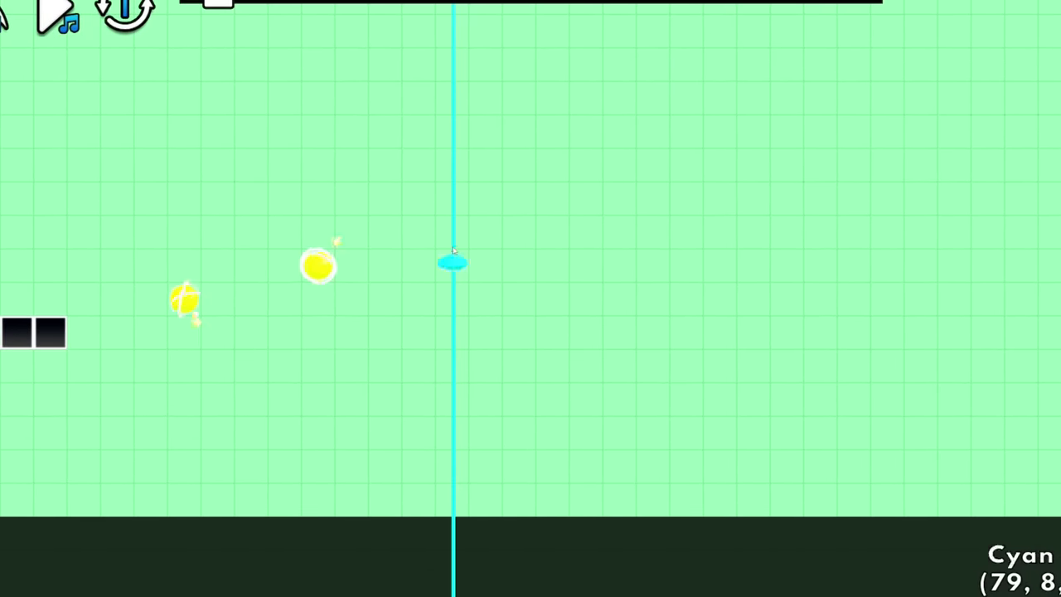
# Step: Place a green speed portal at (79, 8, -4) and a small-size portal at (80, 7, -4), both rotated to 315 degrees
pyautogui.scroll(-10, 457, 226)
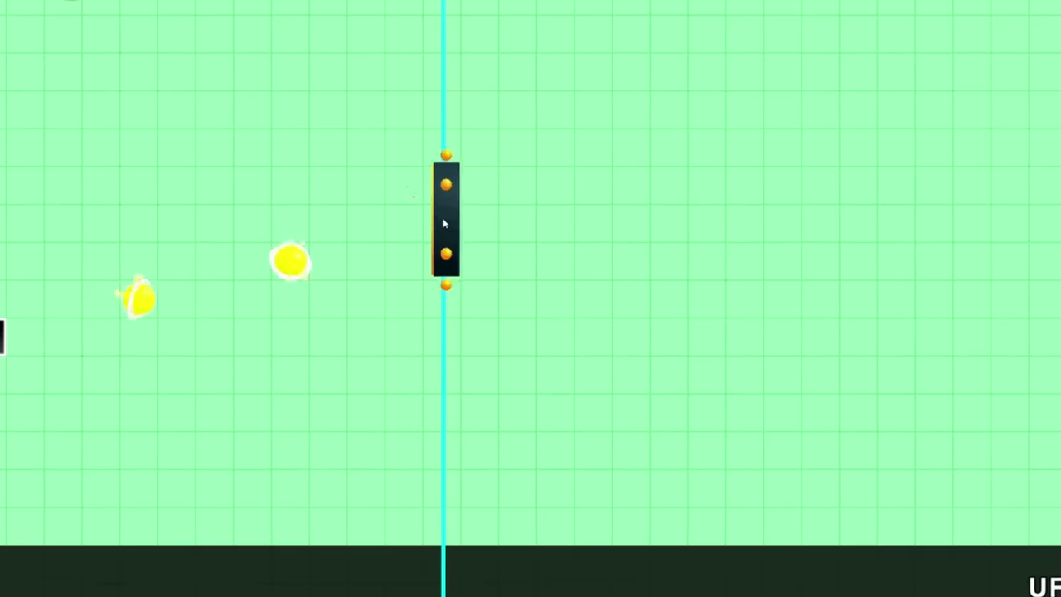
pyautogui.press('e')
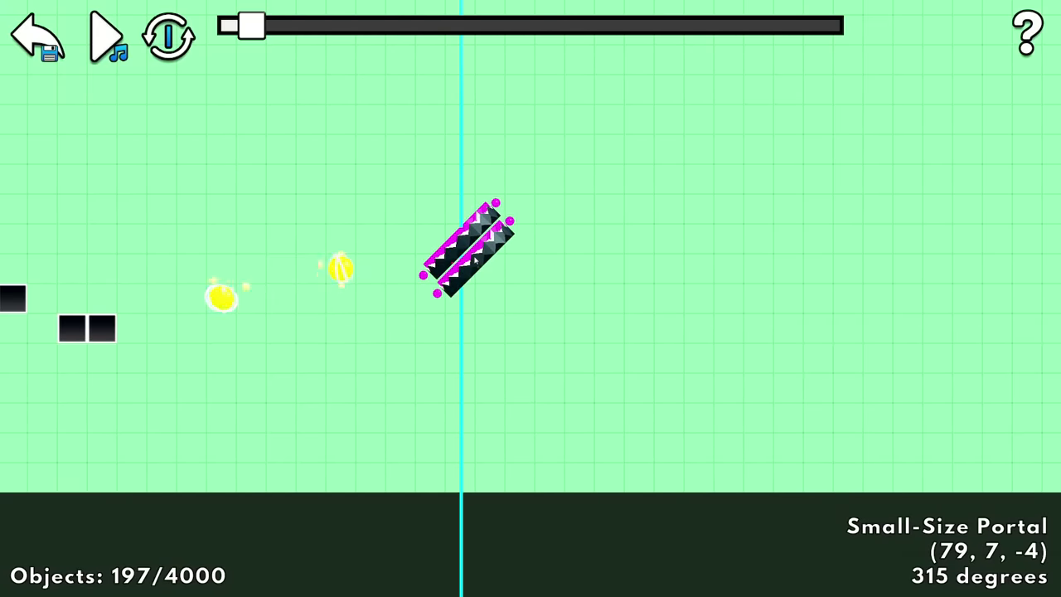
pyautogui.press('a')
pyautogui.scroll(-3, 497, 238)
pyautogui.click(495, 236)
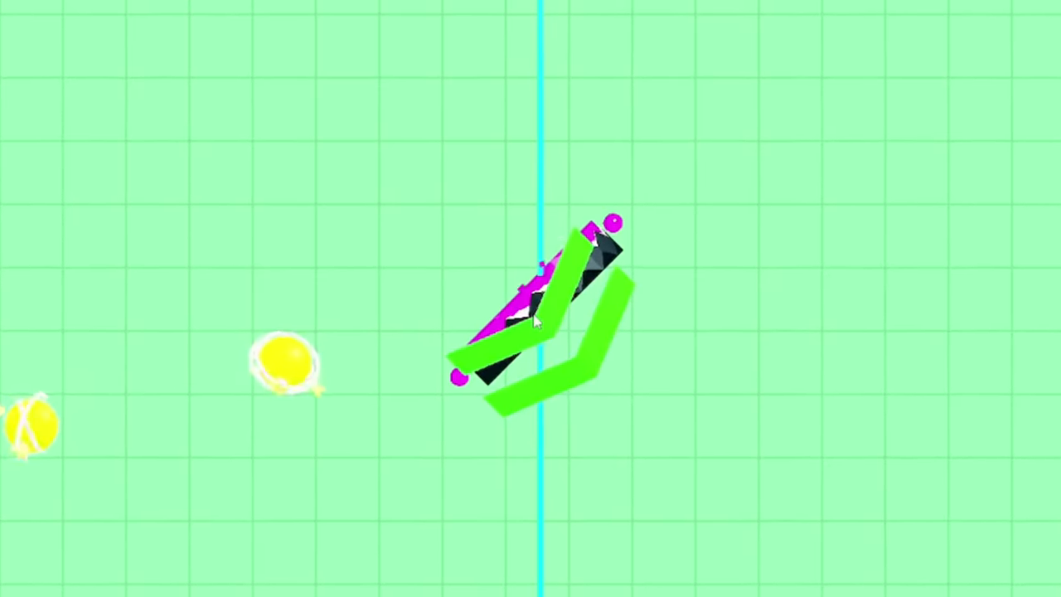
pyautogui.click(477, 247)
pyautogui.scroll(3, 537, 299)
pyautogui.click(536, 299)
pyautogui.press('a')
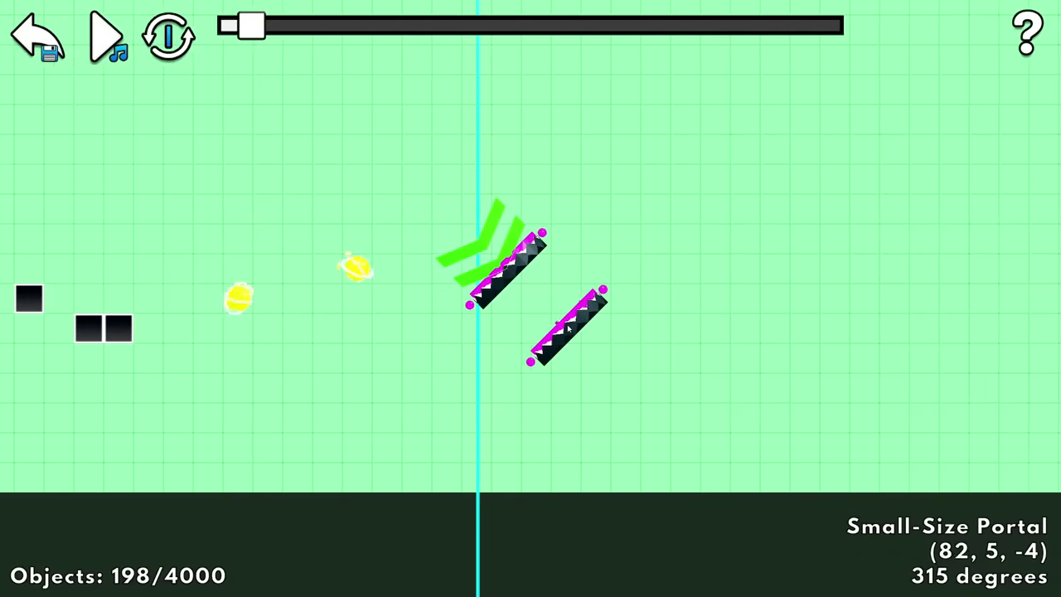
# Step: Place a reversed gravity portal rotated to 90 degrees above the upper end of the diagonal spike rows on layer -4
pyautogui.press('d')
pyautogui.scroll(-5, 432, 366)
pyautogui.press('q')
pyautogui.press('q')
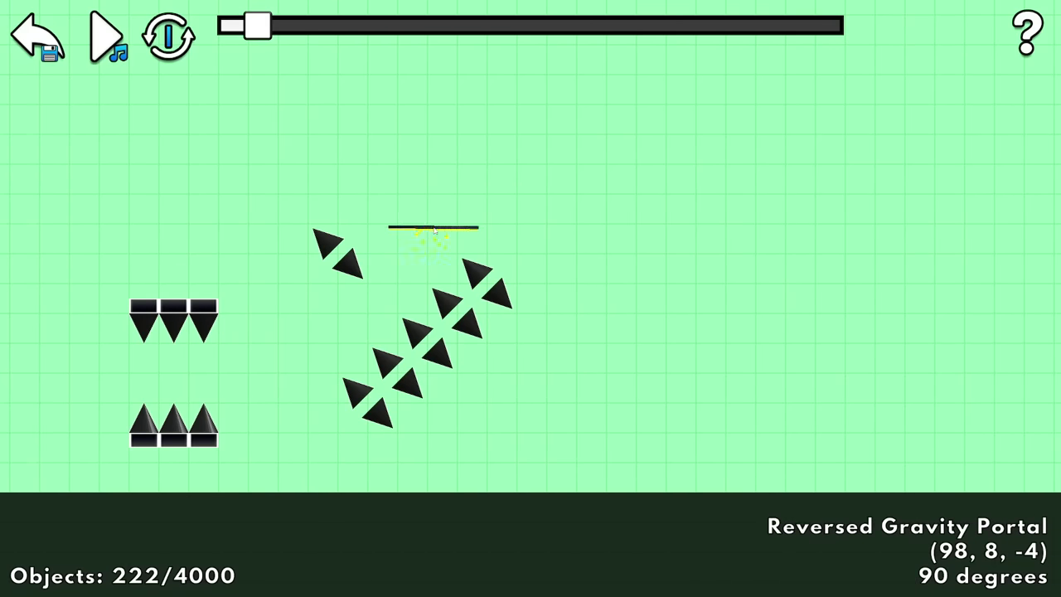
pyautogui.click(473, 190)
pyautogui.press('a')
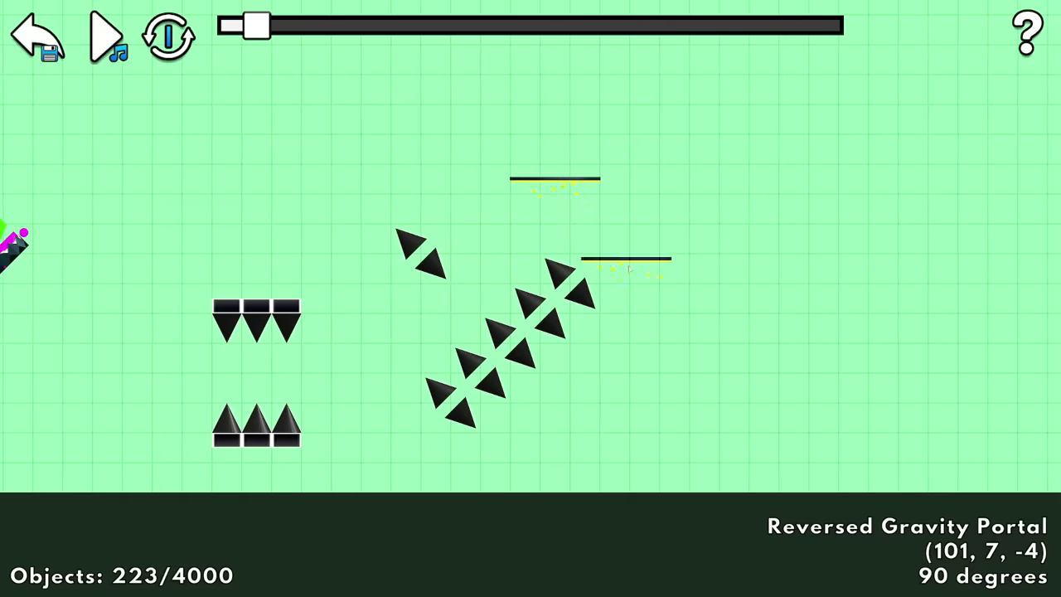
# Step: Add facing rows of three spikes backed by half blocks beyond the gravity portal, plus a gapped half-block column at x 114
pyautogui.press('d')
pyautogui.scroll(-1, 518, 259)
pyautogui.scroll(-3, 572, 243)
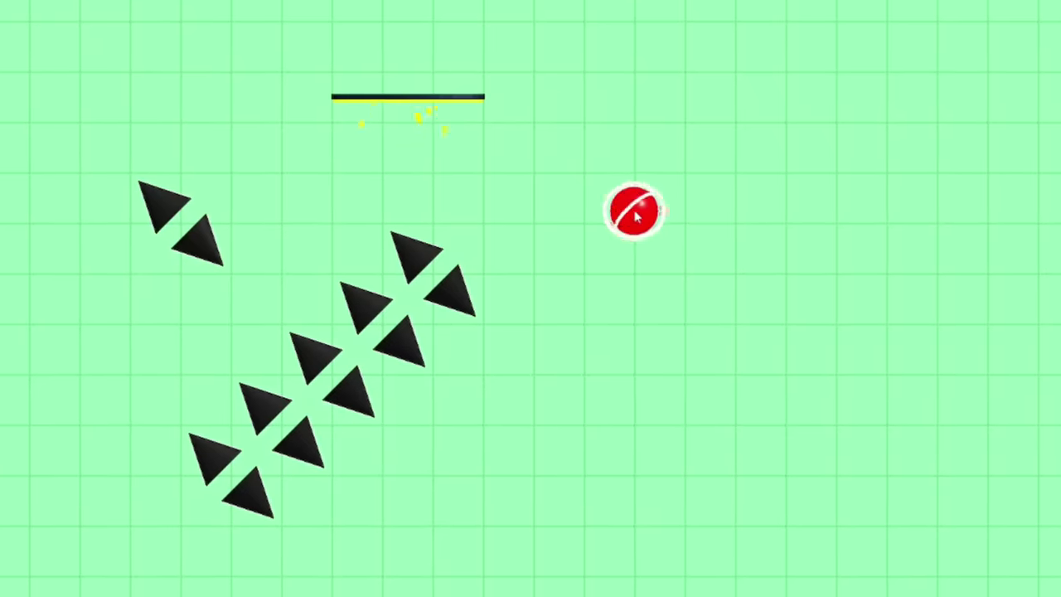
pyautogui.scroll(-5, 630, 212)
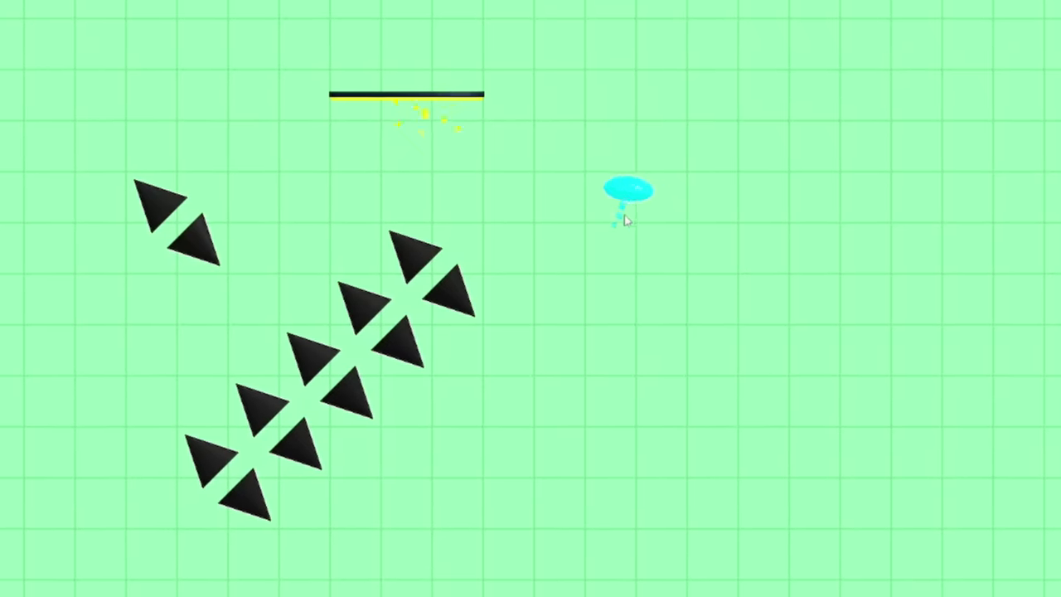
pyautogui.scroll(-1, 617, 217)
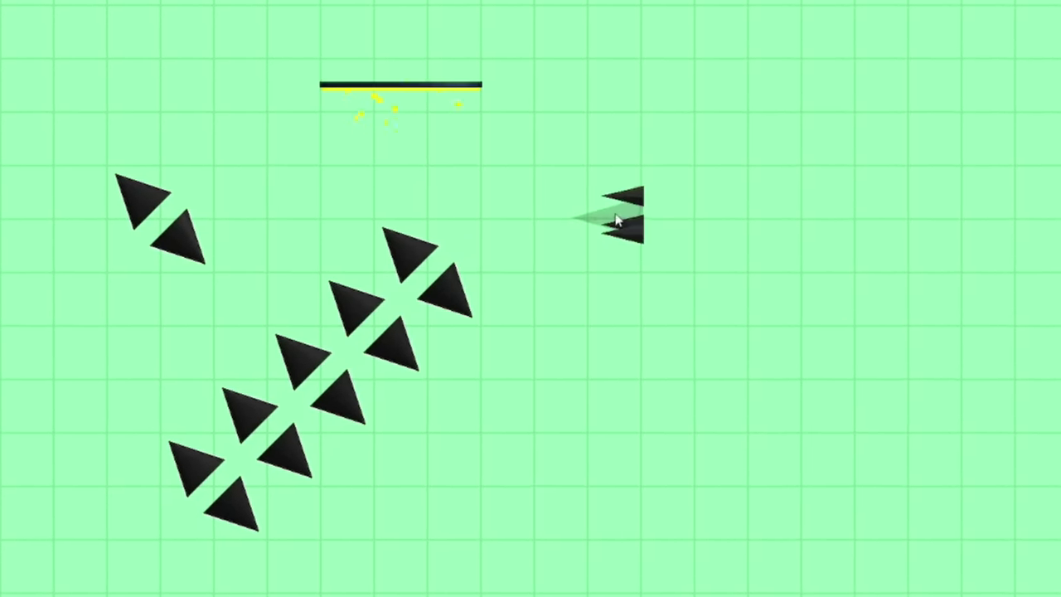
pyautogui.scroll(1, 617, 216)
pyautogui.press('e')
pyautogui.press('e')
pyautogui.click(723, 192)
pyautogui.press('w')
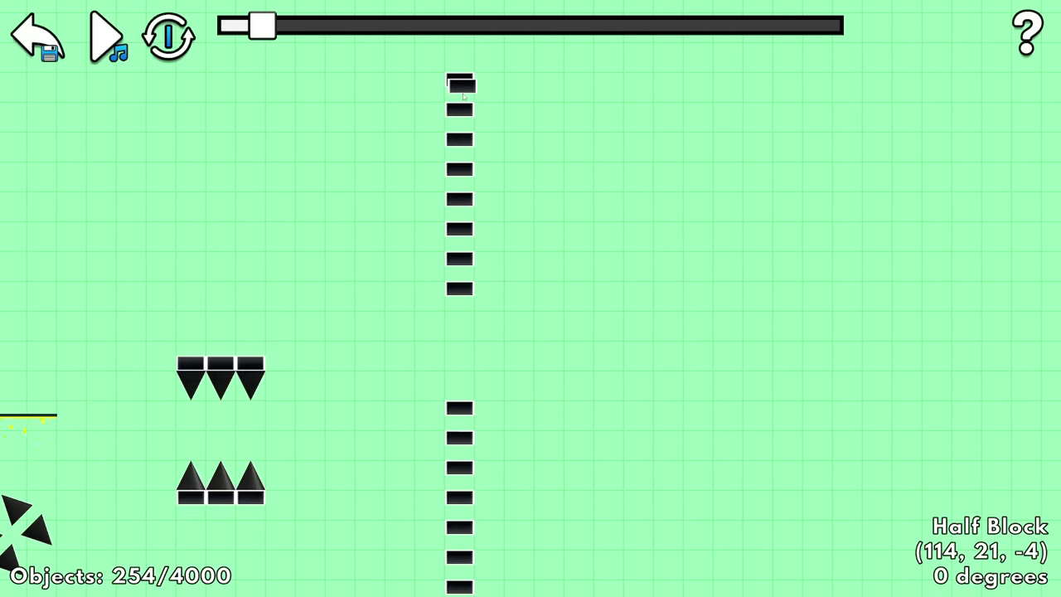
pyautogui.moveTo(463, 95); pyautogui.dragTo(396, 358)
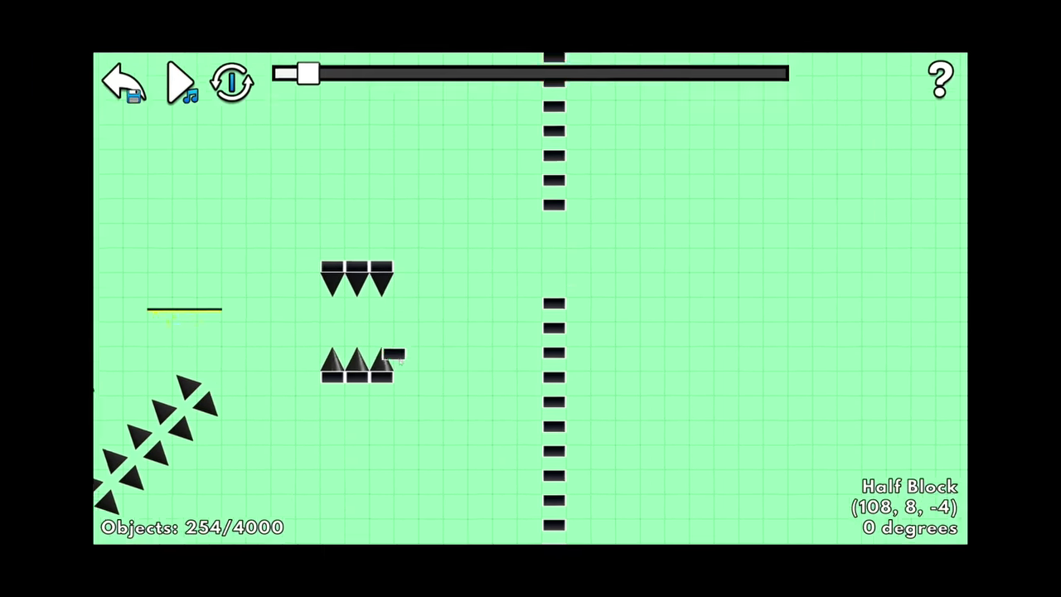
pyautogui.press('a')
pyautogui.press('s')
pyautogui.press('w')
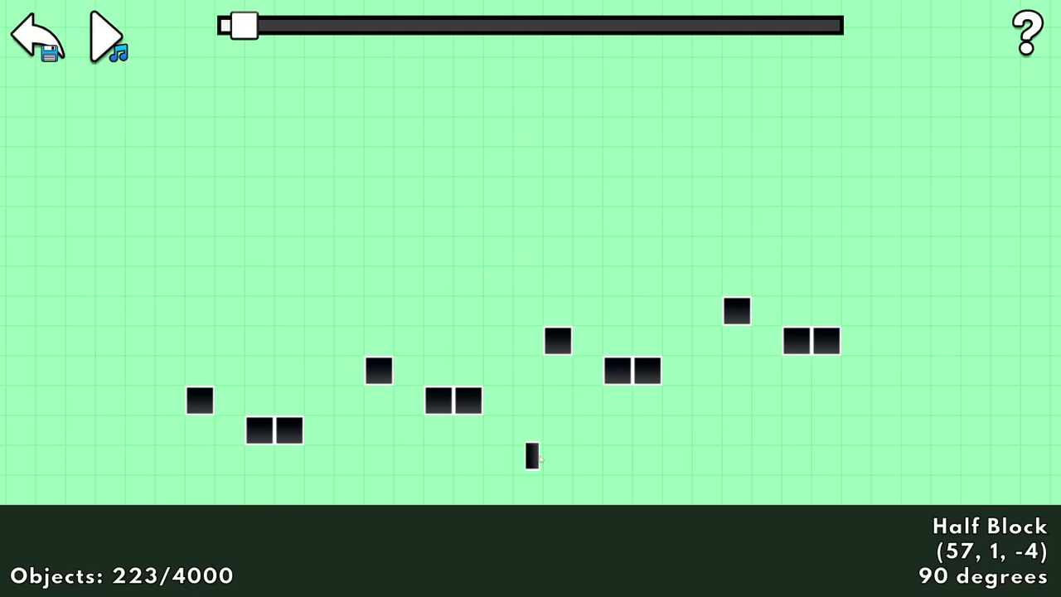
# Step: Place a half block rotated to 90 degrees below the rising floating blocks, and playtest through the yellow orbs and portals
pyautogui.scroll(2, 519, 442)
pyautogui.click(530, 481)
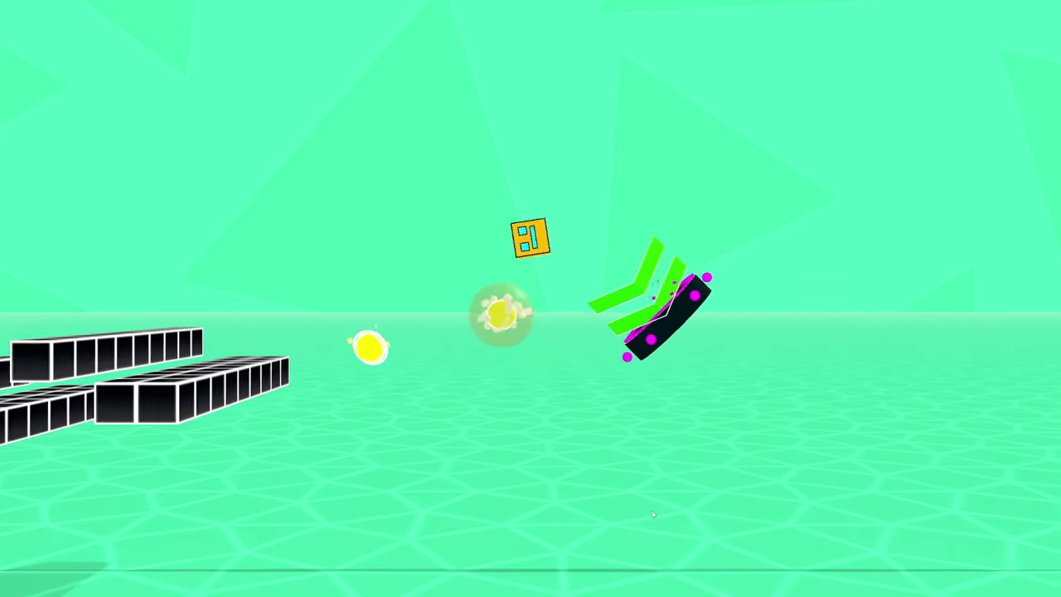
pyautogui.press('Escape')
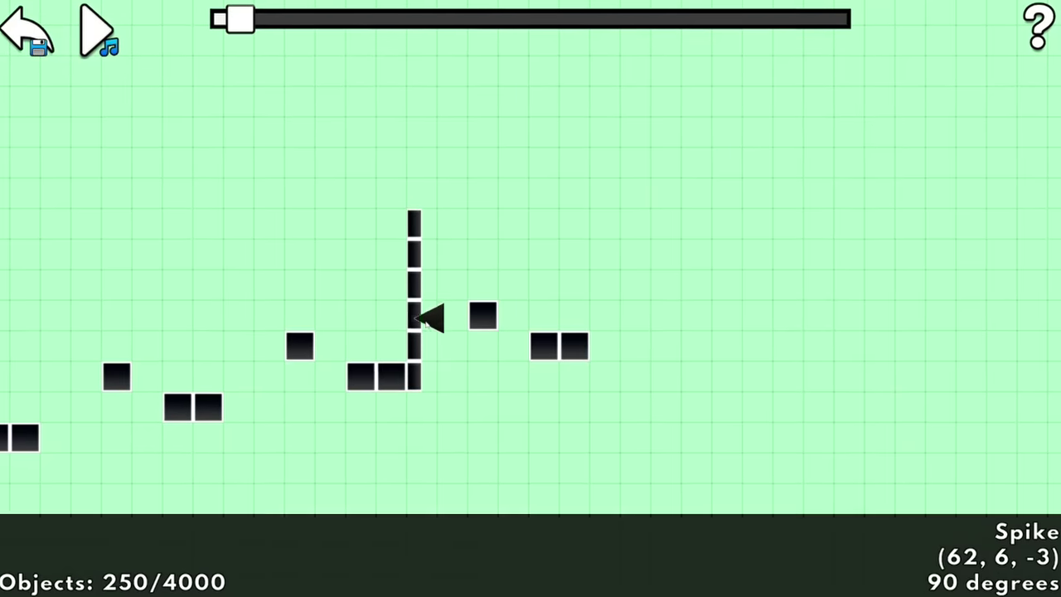
# Step: Place five spikes rotated to 90 degrees along the near side of the half-block column on layer -3
pyautogui.click(383, 349)
pyautogui.click(384, 318)
pyautogui.click(386, 257)
pyautogui.click(386, 282)
pyautogui.click(387, 226)
pyautogui.press('a')
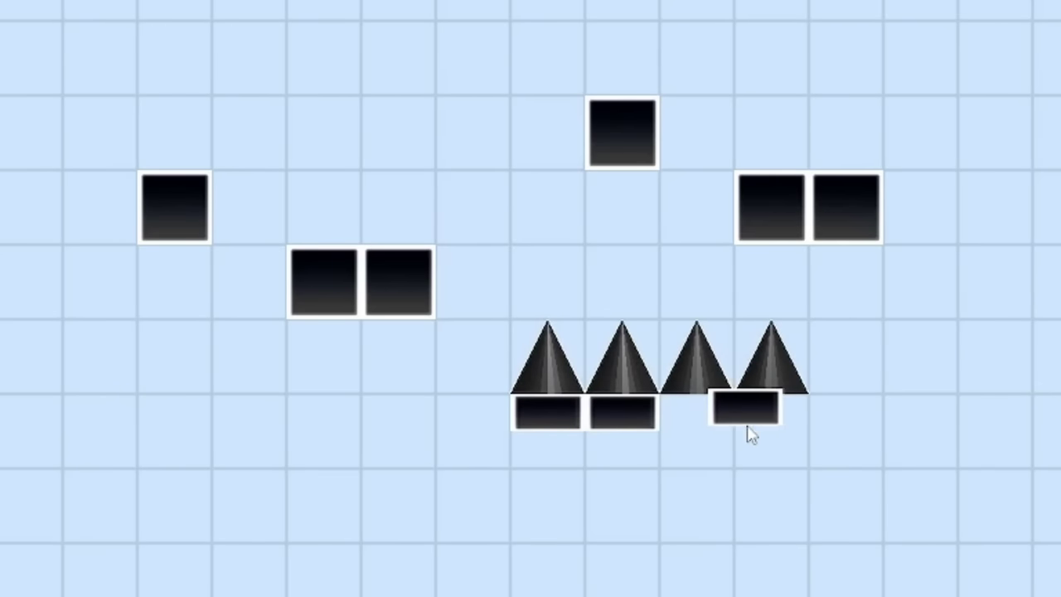
# Step: Complete the half-block base under the four-spike row on layer 2, and review the neighbouring layers down to -3
pyautogui.press('a')
pyautogui.moveTo(846, 397); pyautogui.dragTo(859, 340)
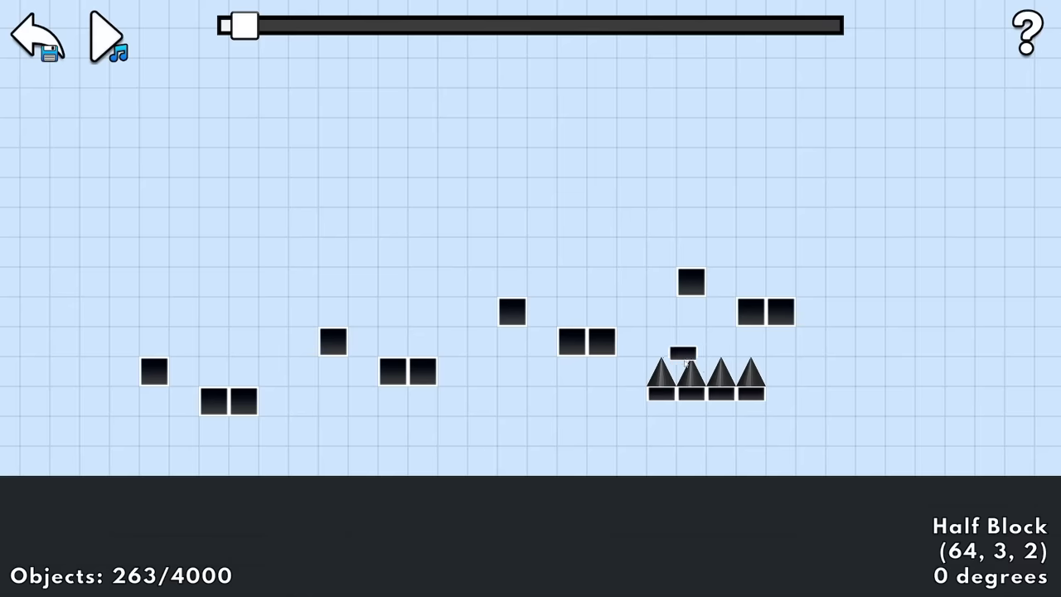
pyautogui.scroll(2, 428, 286)
pyautogui.scroll(-5, 427, 286)
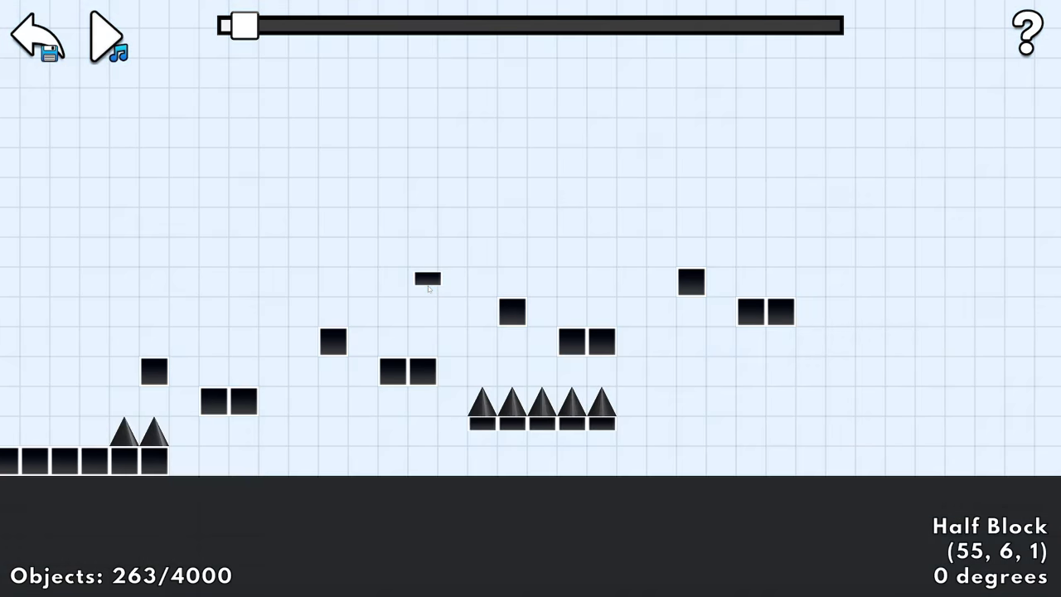
pyautogui.scroll(-2, 428, 286)
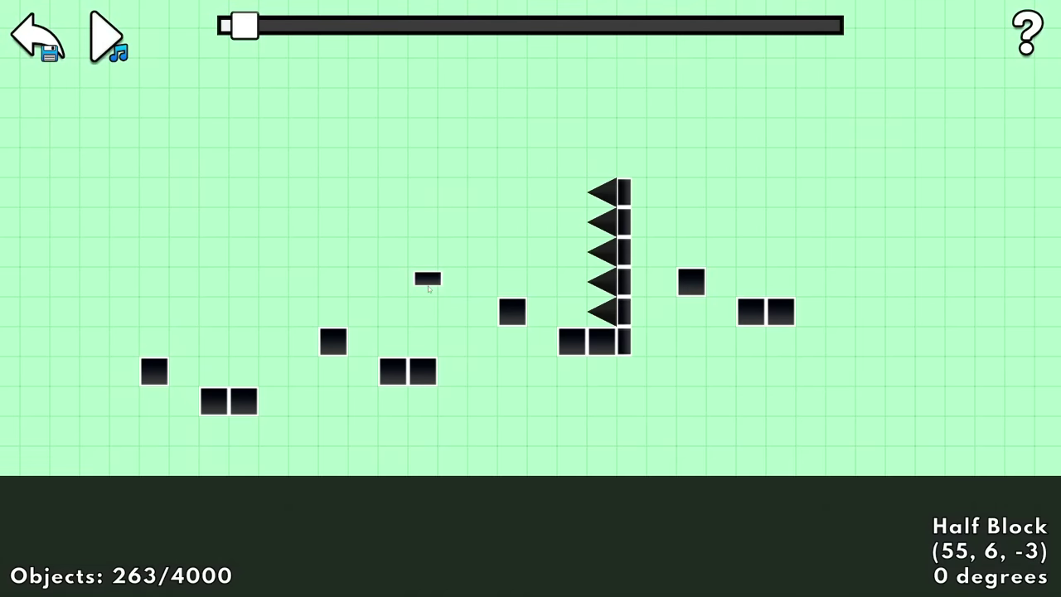
pyautogui.scroll(2, 427, 286)
pyautogui.moveTo(427, 286); pyautogui.dragTo(513, 418)
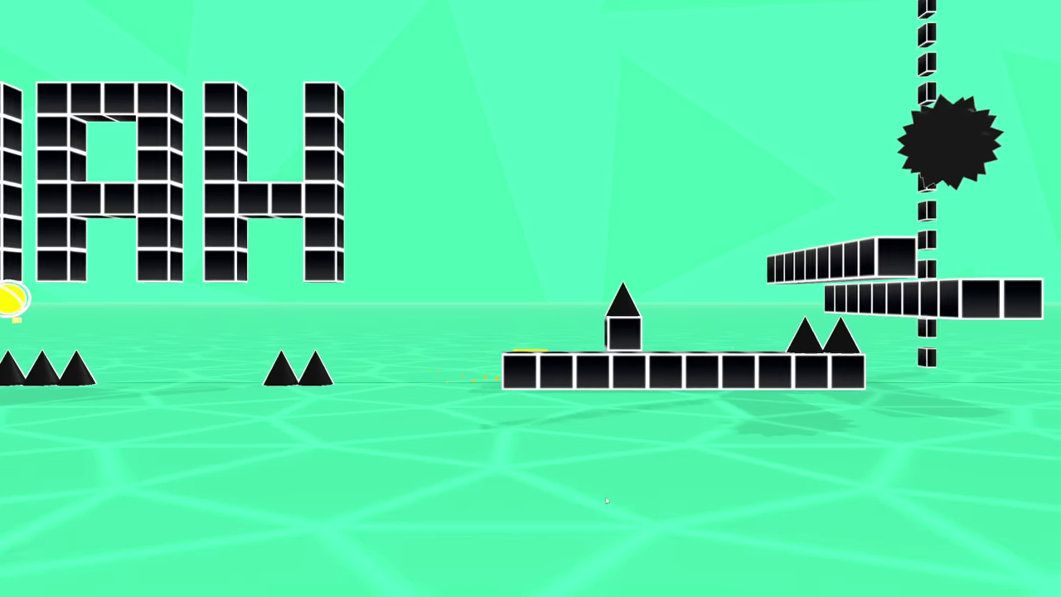
# Step: Playtest the decorated level past the pillars, sawblades, orbs and portals into the ship section, and exit
pyautogui.click(607, 500)
pyautogui.click(610, 499)
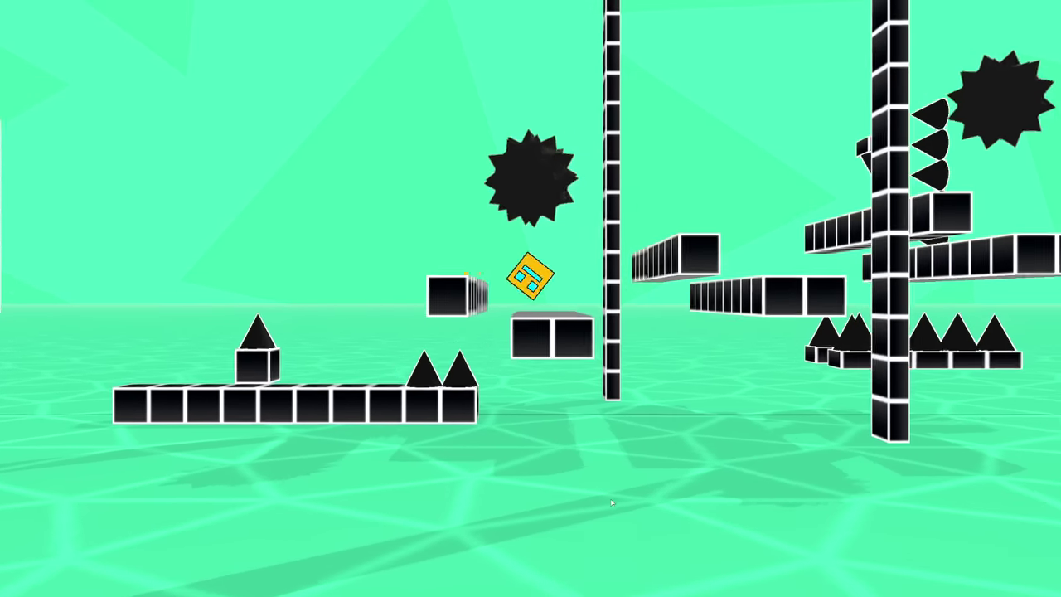
pyautogui.click(611, 499)
pyautogui.click(612, 502)
pyautogui.click(612, 504)
pyautogui.click(612, 504)
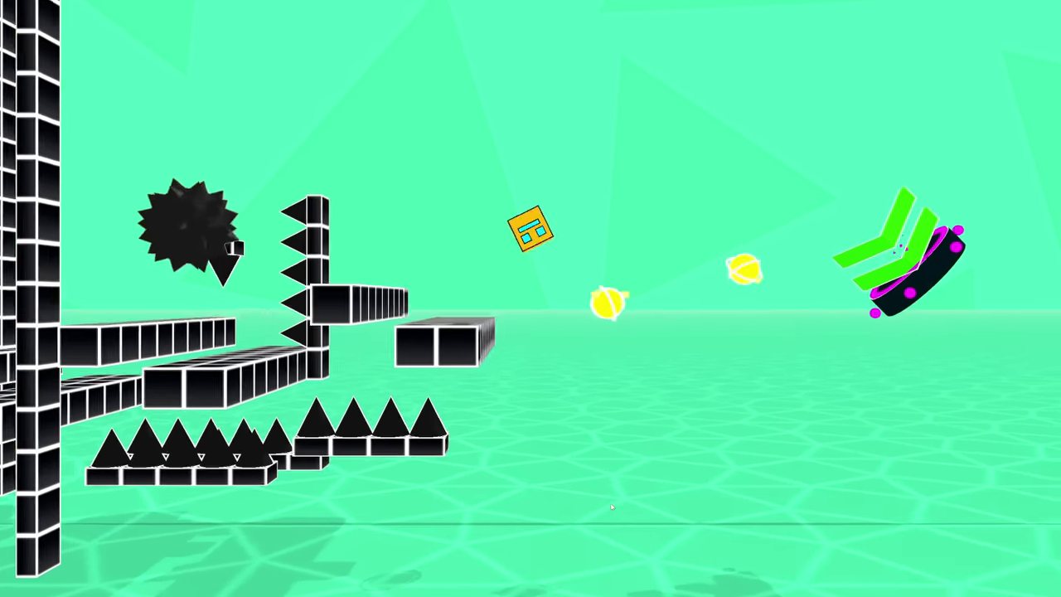
pyautogui.click(611, 505)
pyautogui.click(609, 502)
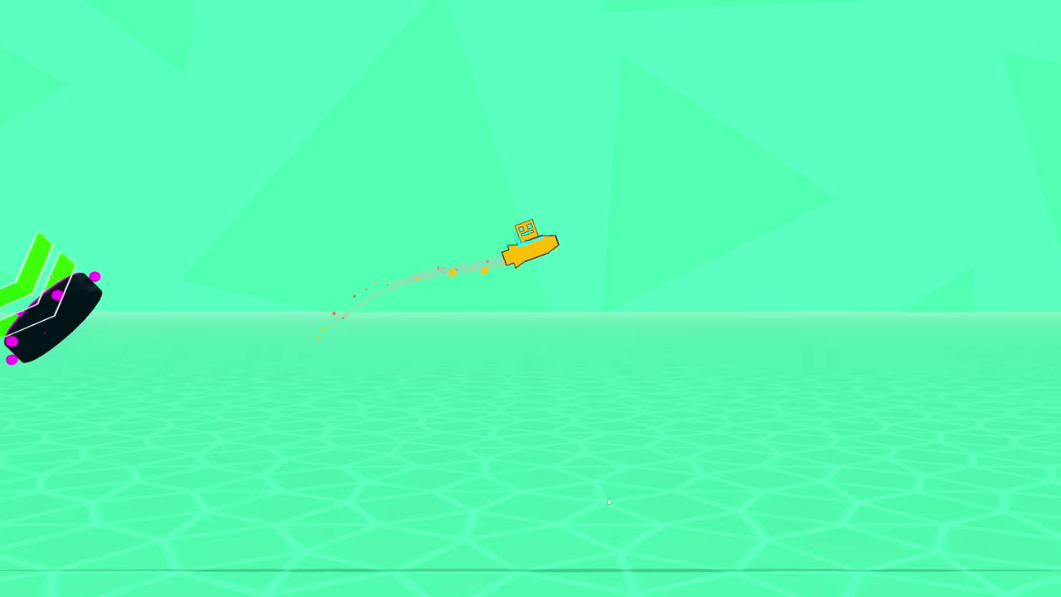
pyautogui.press('space')
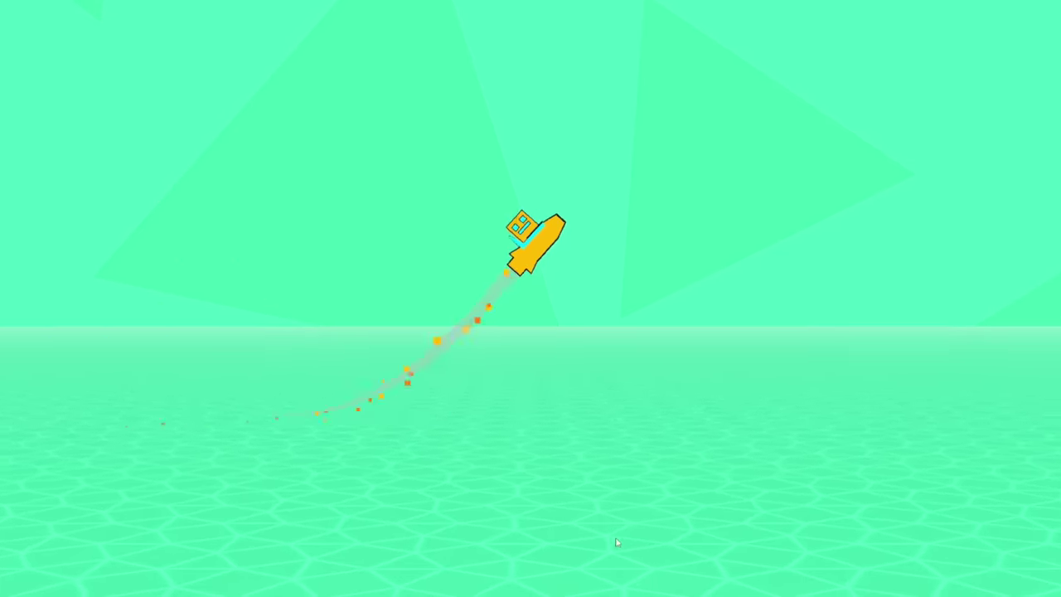
pyautogui.press('Escape')
# Step: Open the path editor, set the object display to Show All, and angle the view over the start of the path
pyautogui.click(501, 280)
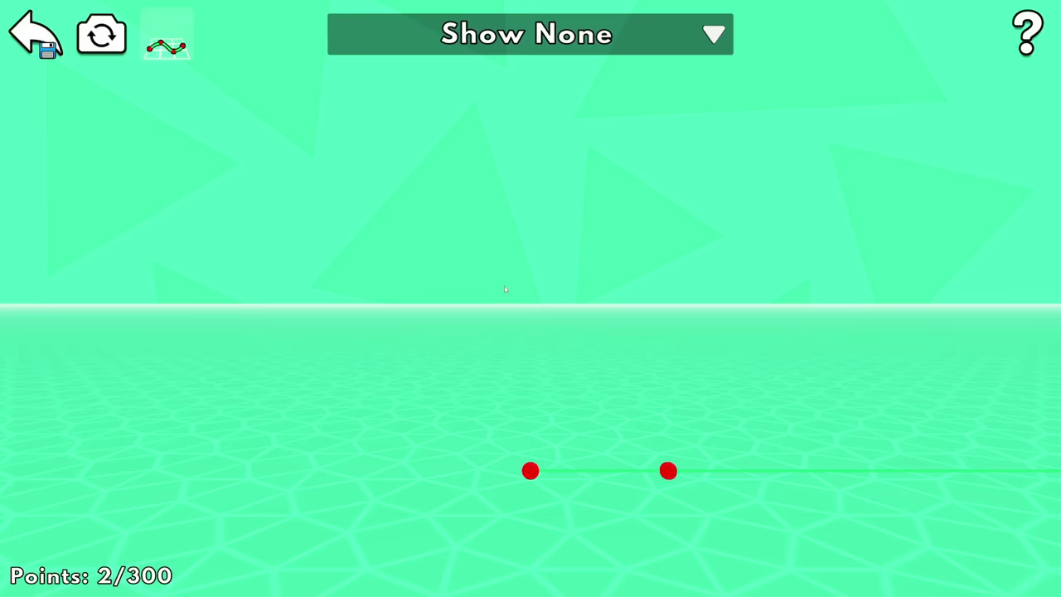
pyautogui.click(688, 33)
pyautogui.click(524, 158)
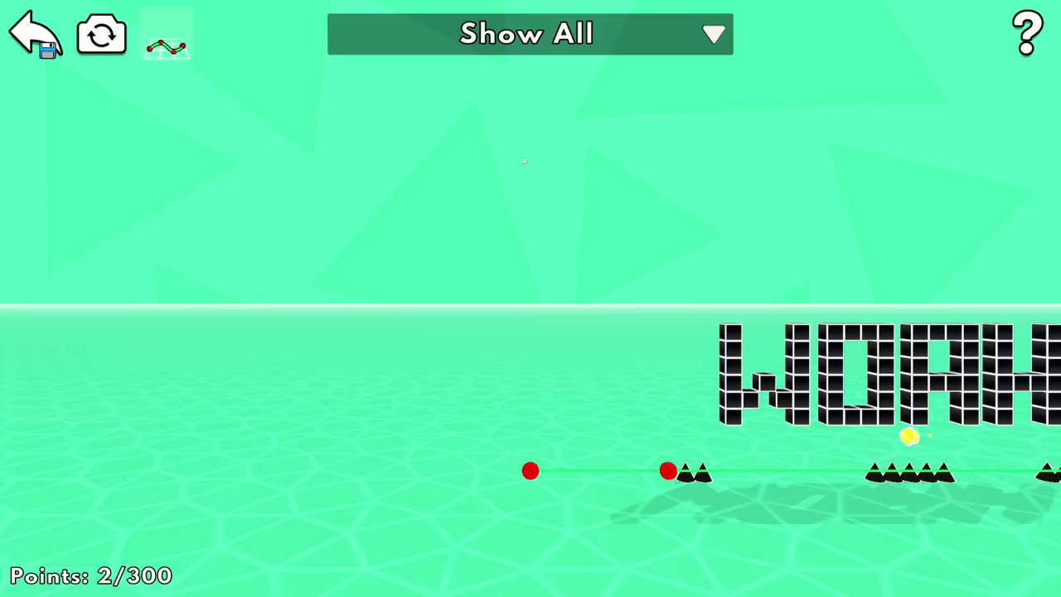
pyautogui.moveTo(544, 168); pyautogui.dragTo(651, 223, button='right')
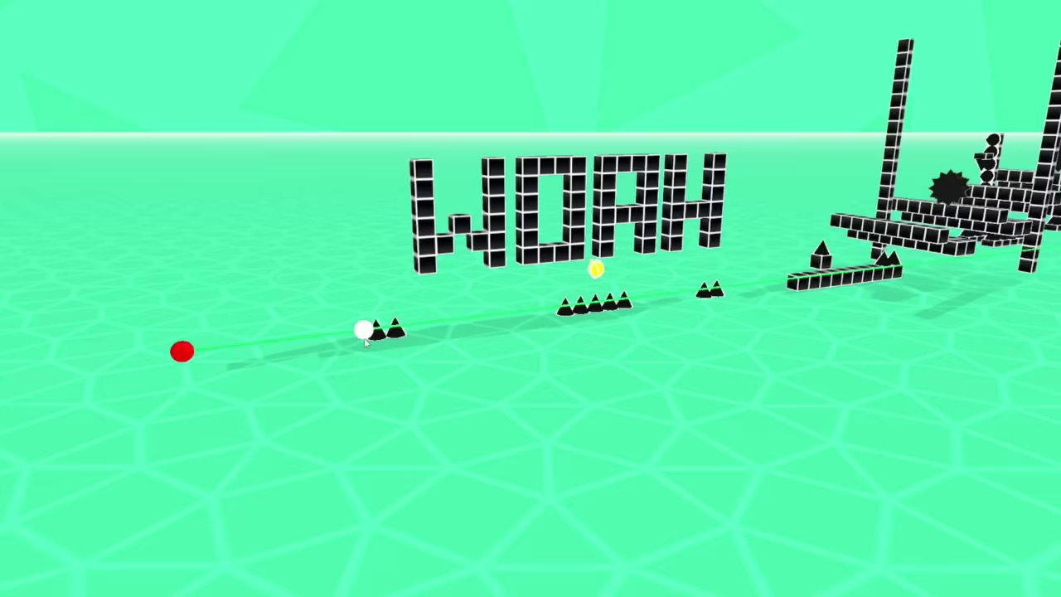
# Step: Curve the path past the WOAH lettering by shifting its second point and moving the third between the spike pair and block platform
pyautogui.moveTo(364, 338); pyautogui.dragTo(380, 329)
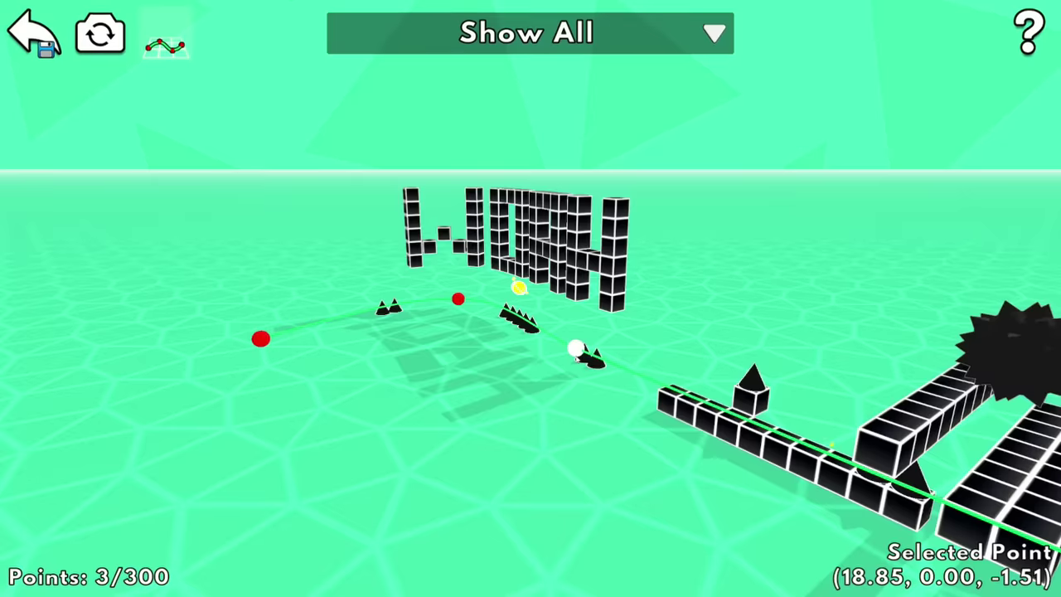
pyautogui.moveTo(577, 357); pyautogui.dragTo(716, 340)
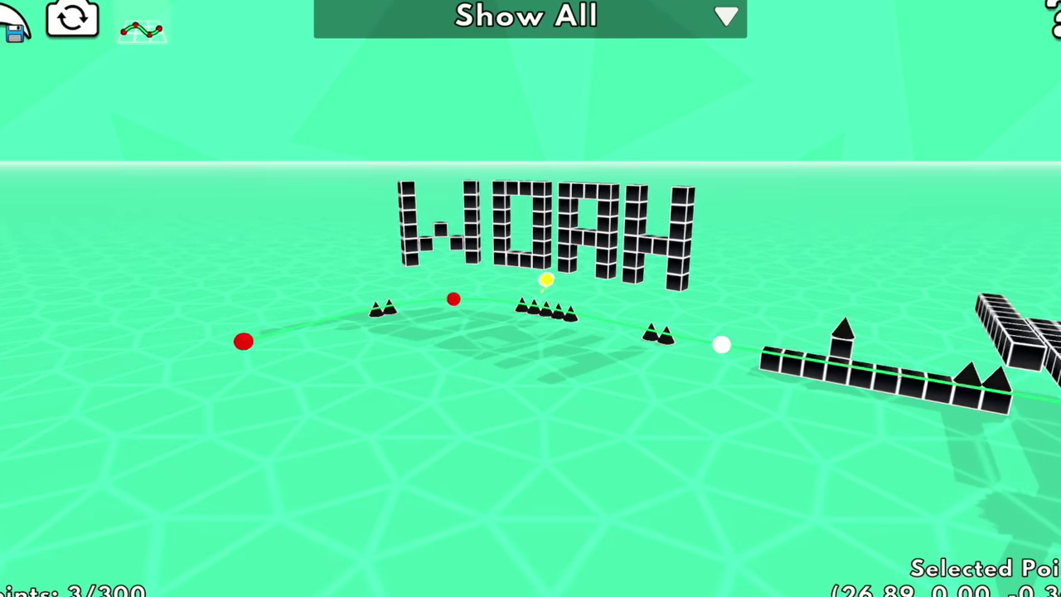
pyautogui.press('d')
# Step: Shape the path along the floating blocks, placing one point past the platform's end and another in front of the next double row
pyautogui.moveTo(663, 471); pyautogui.dragTo(536, 488)
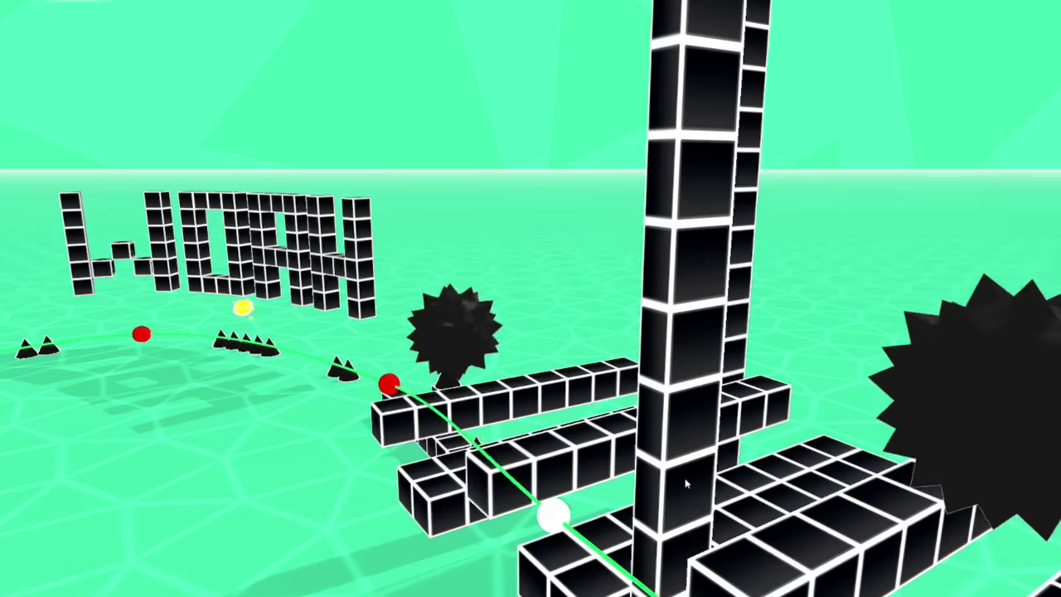
pyautogui.moveTo(583, 389)
pyautogui.mouseDown()
pyautogui.moveTo(567, 389)
pyautogui.moveTo(556, 323)
pyautogui.moveTo(465, 315)
pyautogui.moveTo(383, 357)
pyautogui.moveTo(414, 344)
pyautogui.moveTo(494, 342)
pyautogui.moveTo(598, 376)
pyautogui.mouseUp()
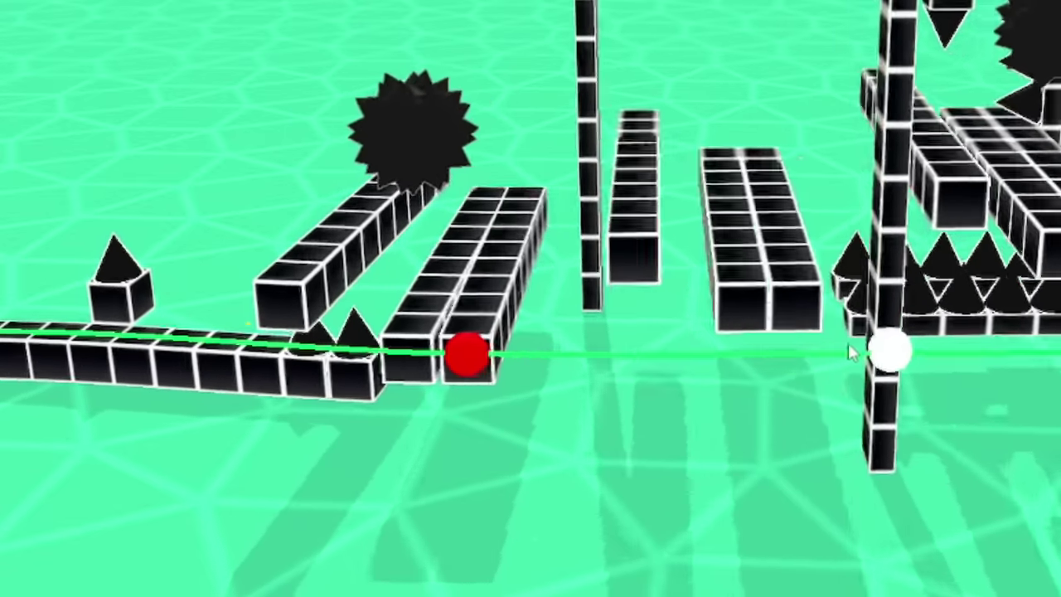
pyautogui.moveTo(848, 344); pyautogui.dragTo(498, 319)
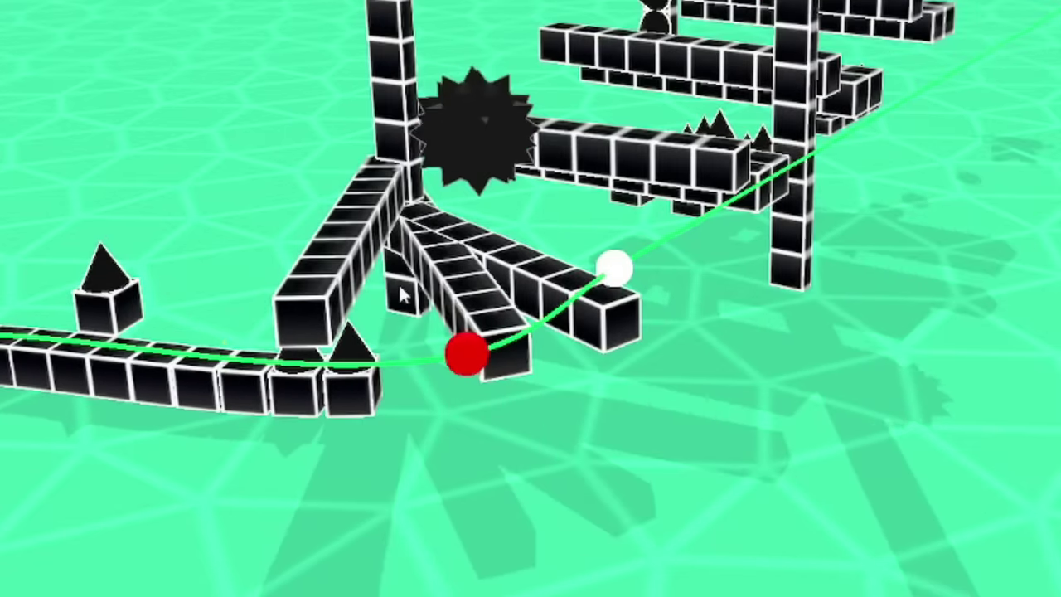
pyautogui.moveTo(596, 286); pyautogui.dragTo(566, 393)
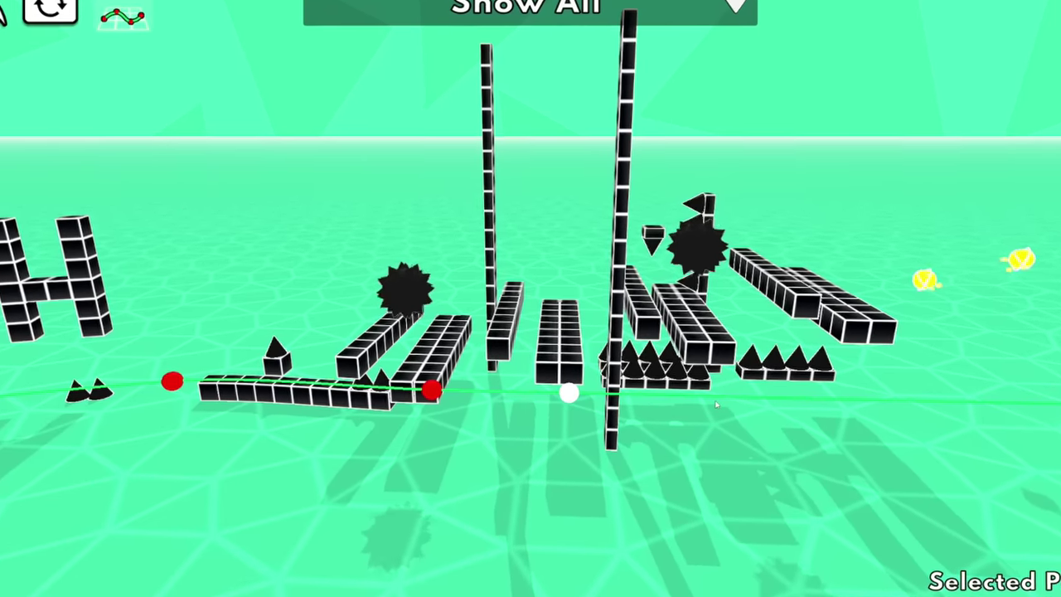
pyautogui.click(696, 381)
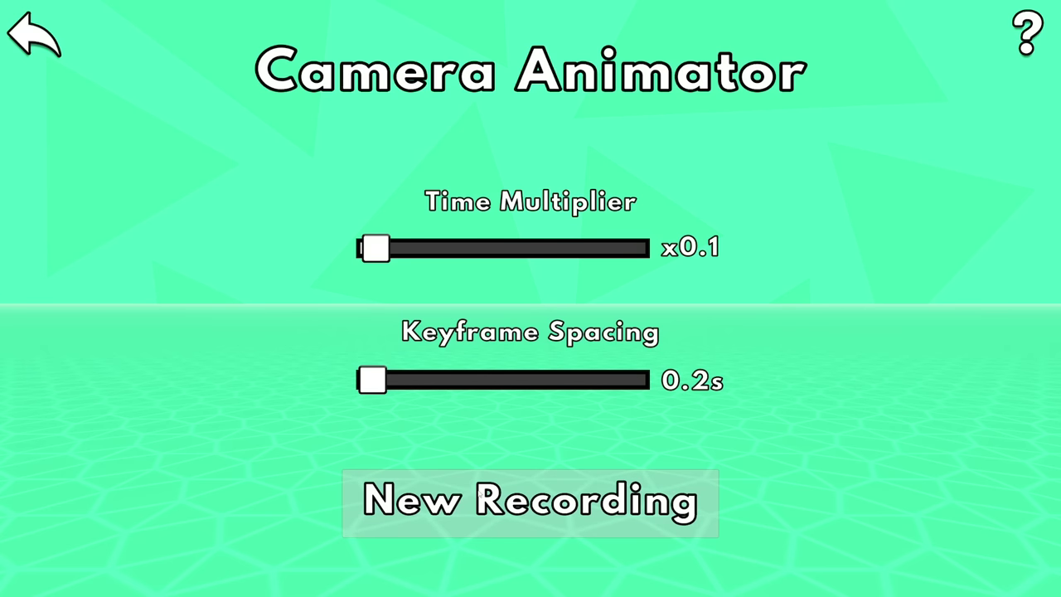
# Step: Start a new camera animation recording with time multiplier x0.1 and keyframe spacing 0.2s
pyautogui.click(480, 495)
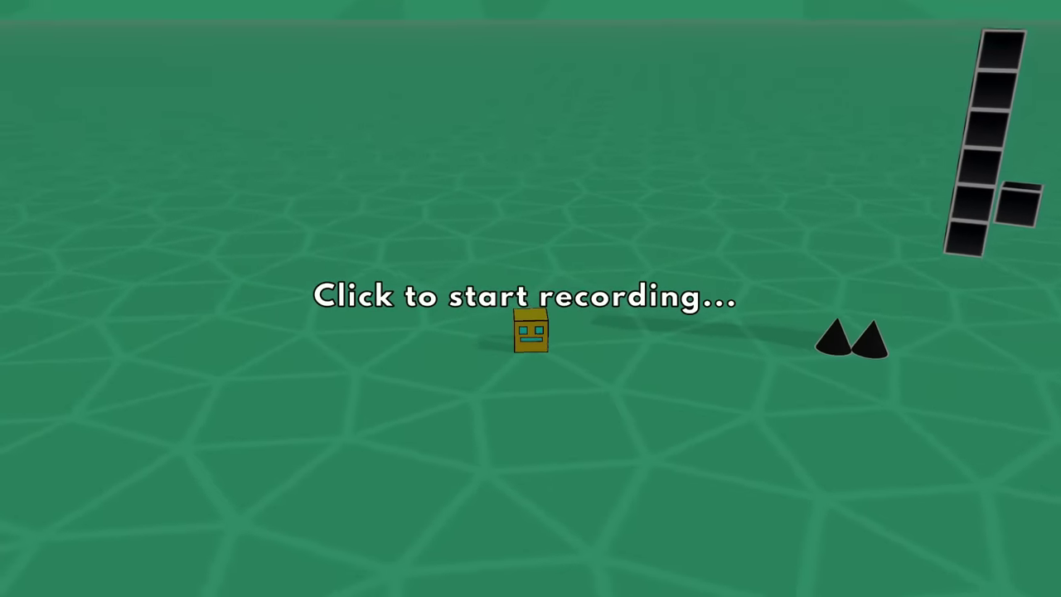
pyautogui.click(530, 298)
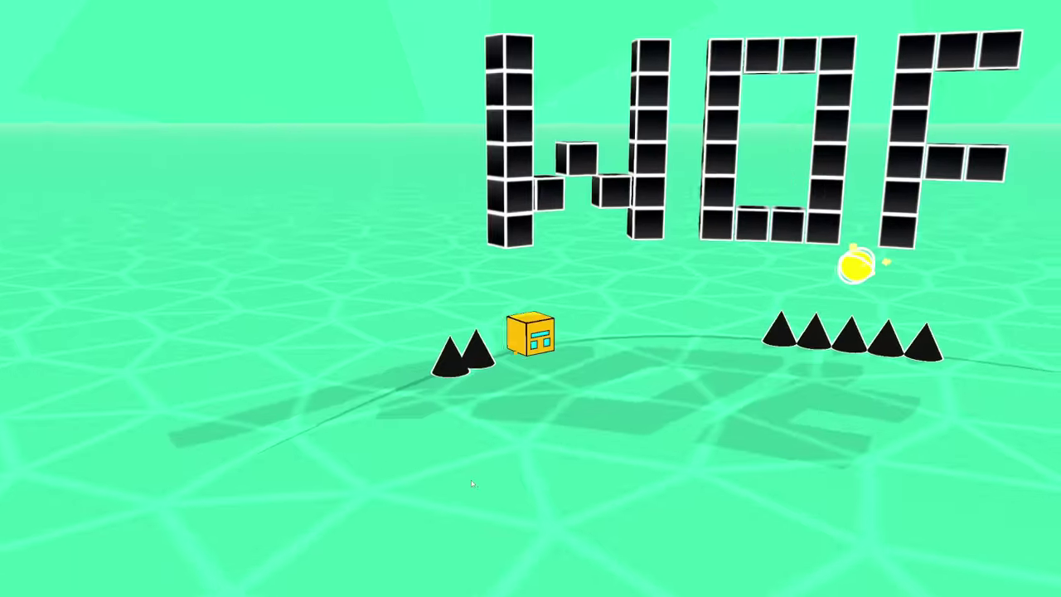
# Step: Playtest the level with the curved path and recorded camera movement into the ship section, and exit
pyautogui.press('space')
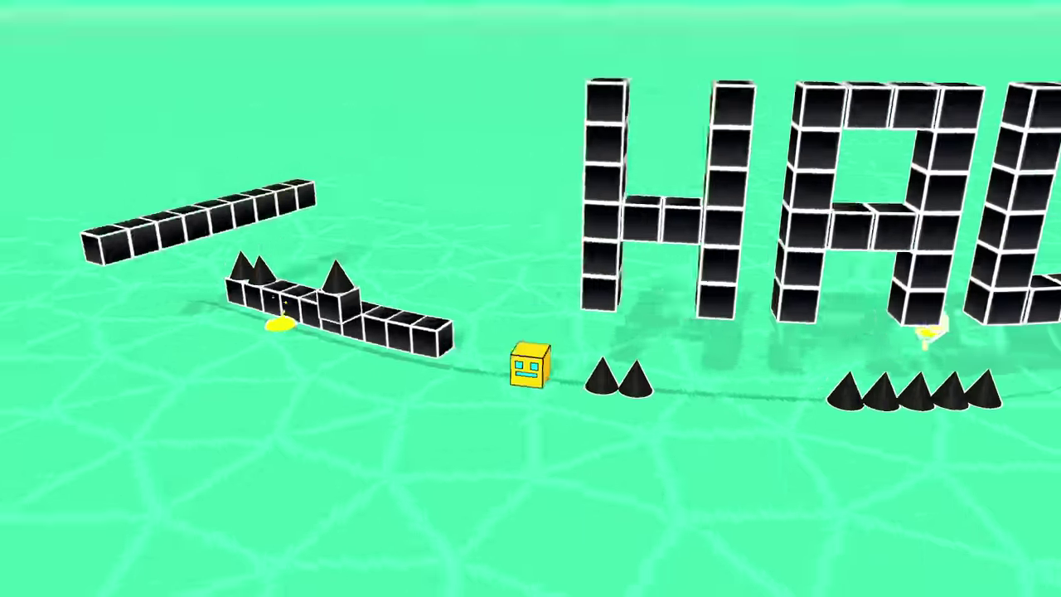
pyautogui.press('space')
pyautogui.press('space')
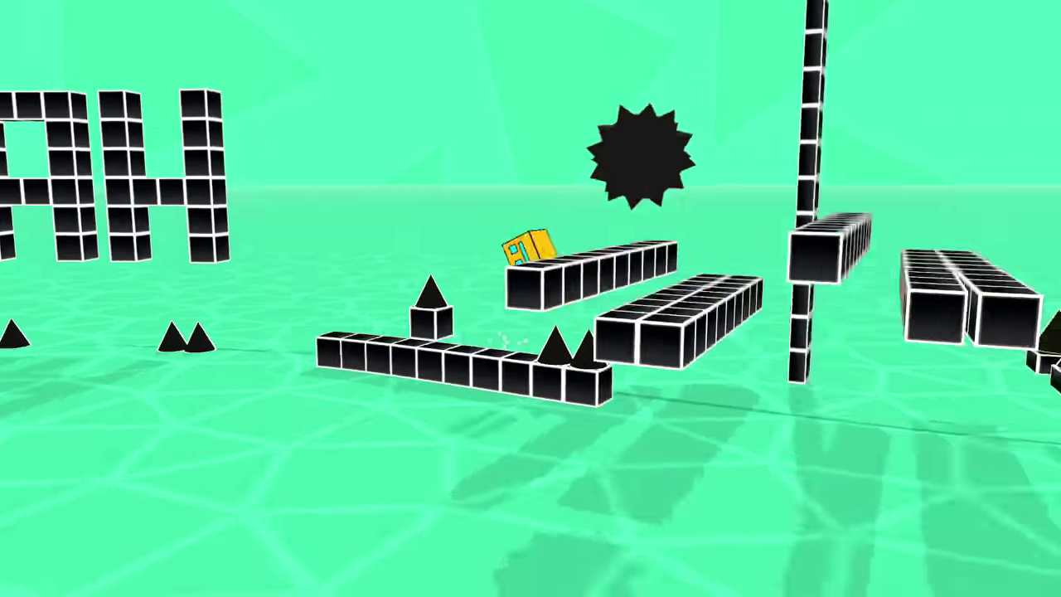
pyautogui.press('space')
pyautogui.press('space')
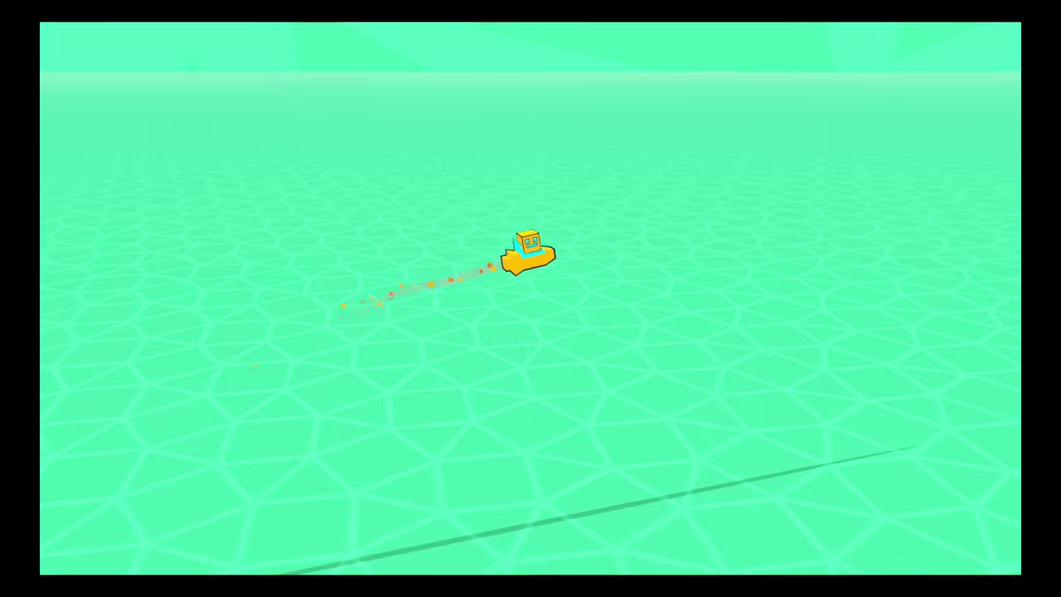
pyautogui.press('Escape')
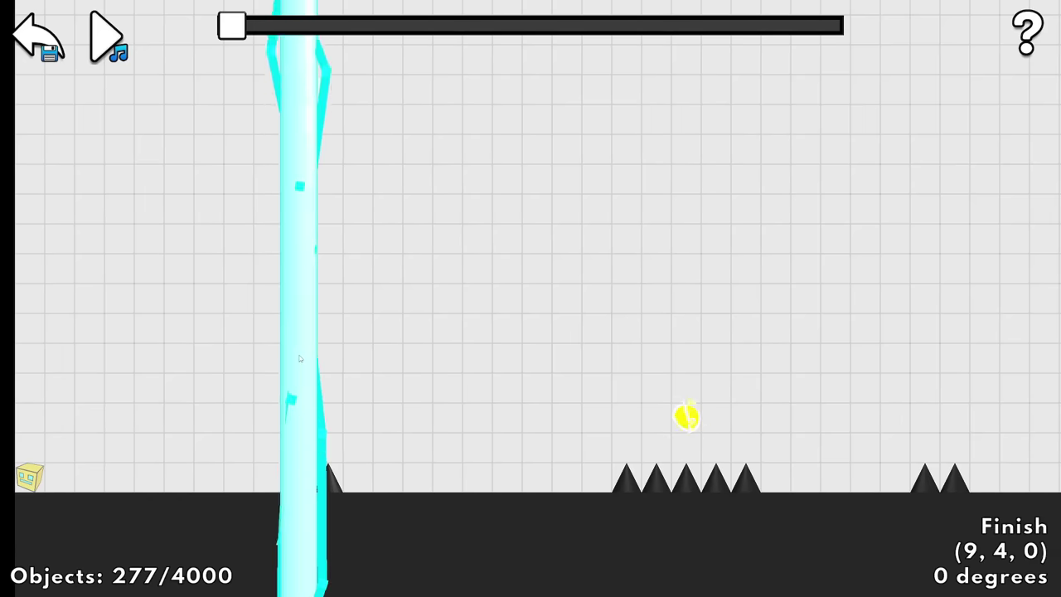
# Step: Place color changers above the opening spikes and one rotated to 225 degrees above the orbs before the ship portal
pyautogui.press('d')
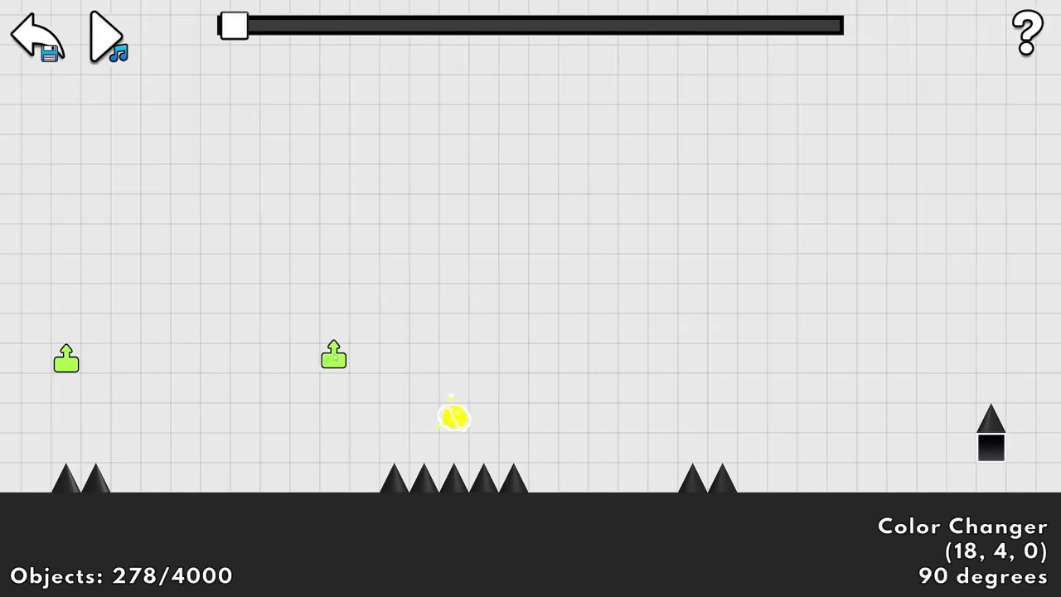
pyautogui.click(370, 355)
pyautogui.rightClick(375, 358)
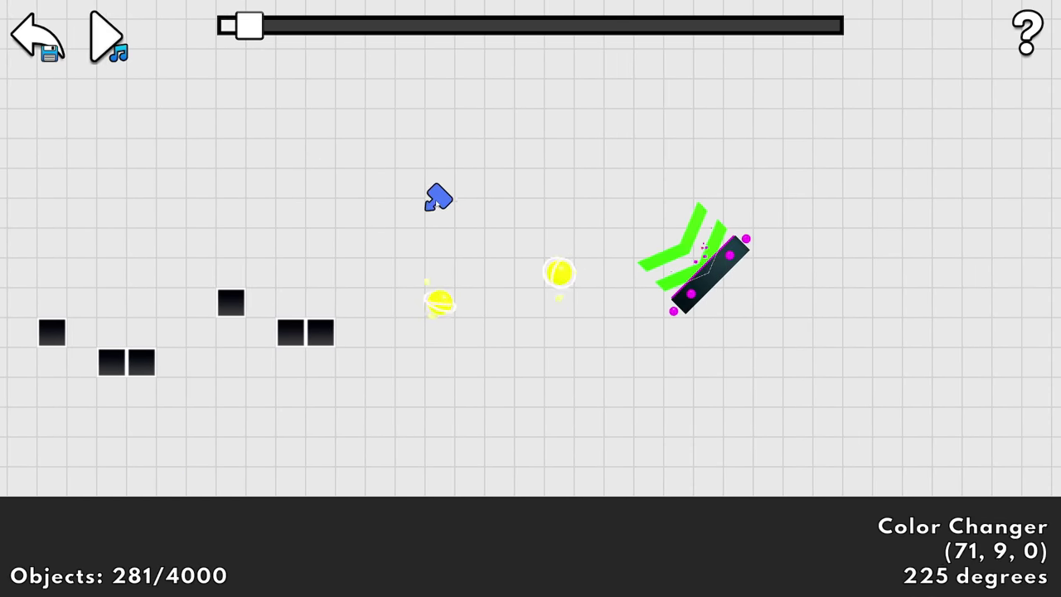
pyautogui.click(437, 196)
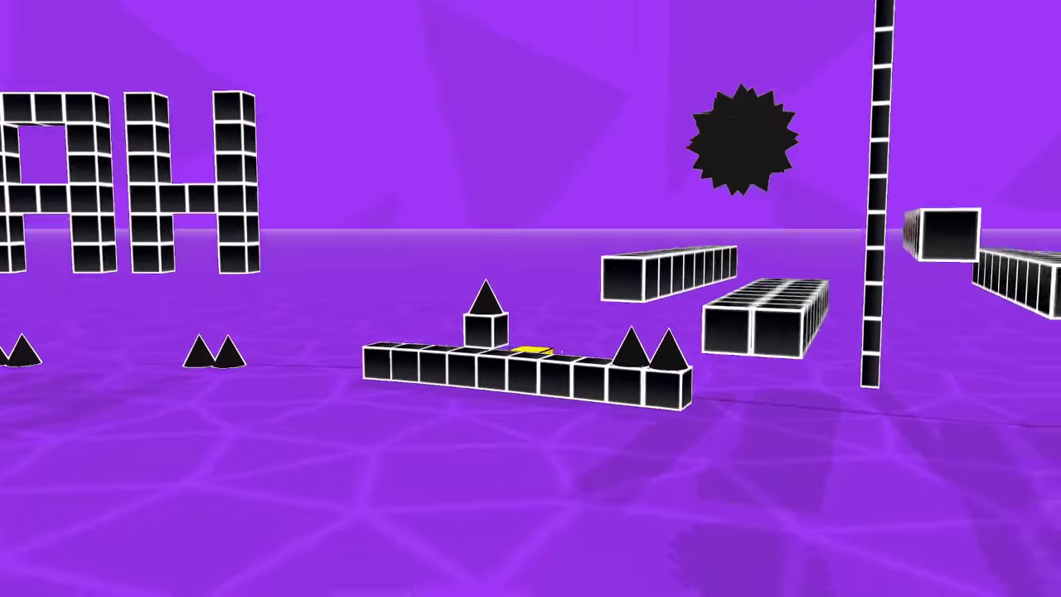
# Step: Playtest the background color changes from the WOAH lettering past the block platform
pyautogui.press('space')
pyautogui.press('space')
pyautogui.press('space')
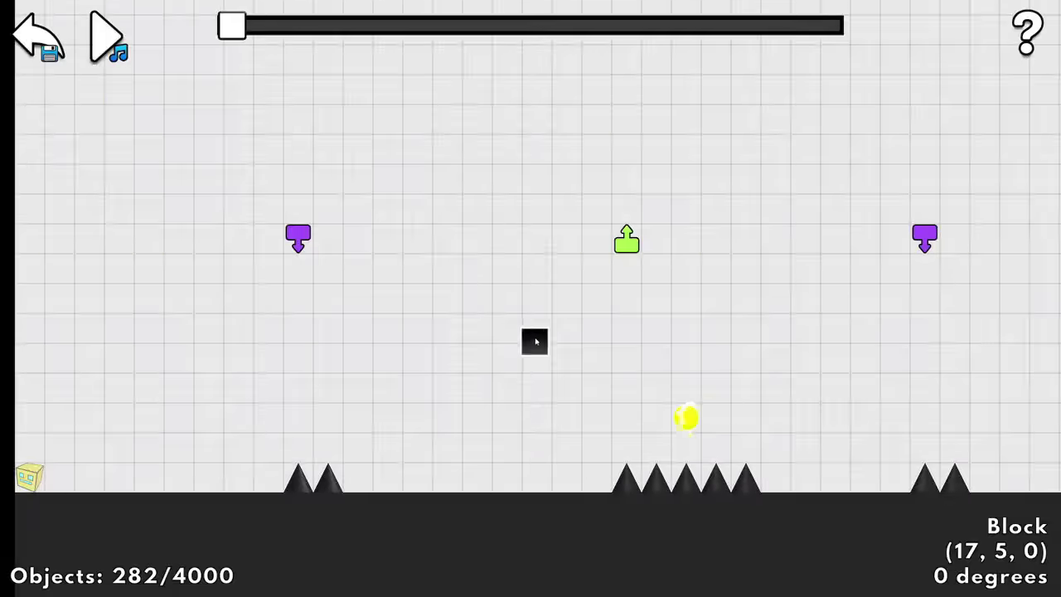
# Step: Support the spike-group row with block pillars down to the ground and build a block wall down from the ceiling's end
pyautogui.press('d')
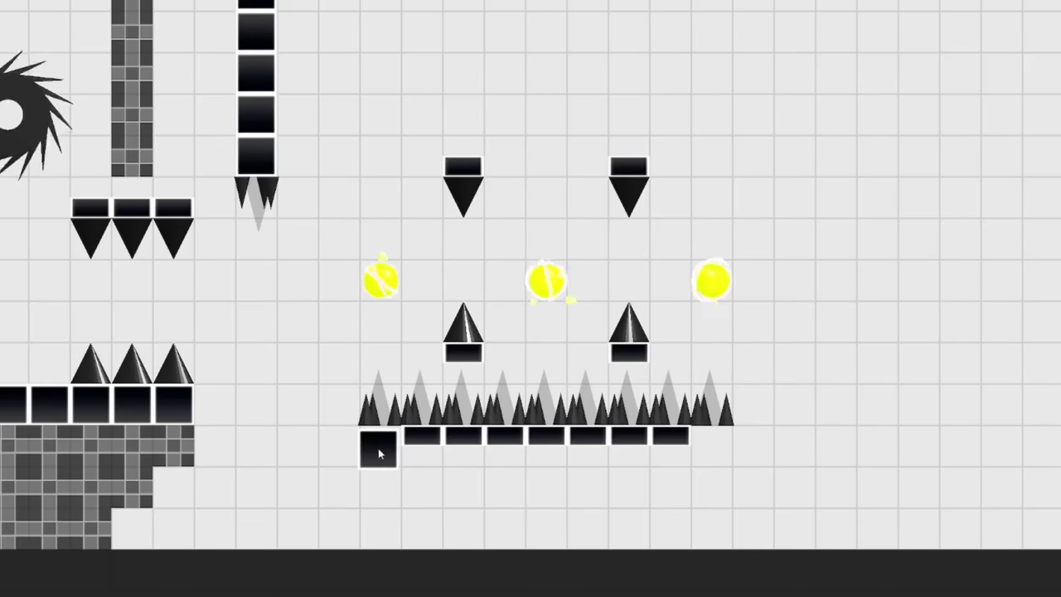
pyautogui.click(393, 489)
pyautogui.click(393, 531)
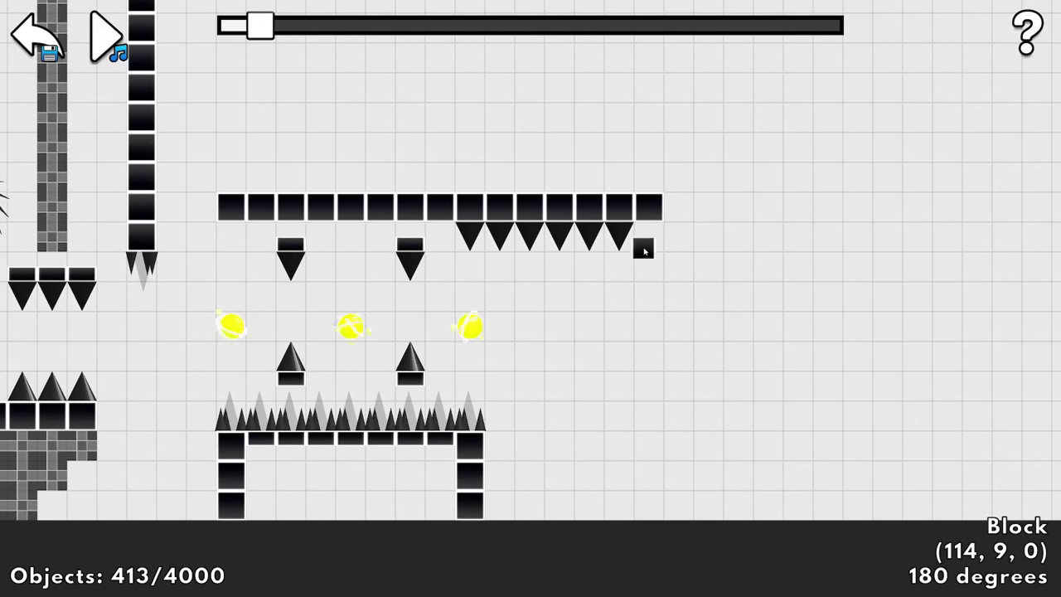
pyautogui.moveTo(651, 237); pyautogui.dragTo(654, 304)
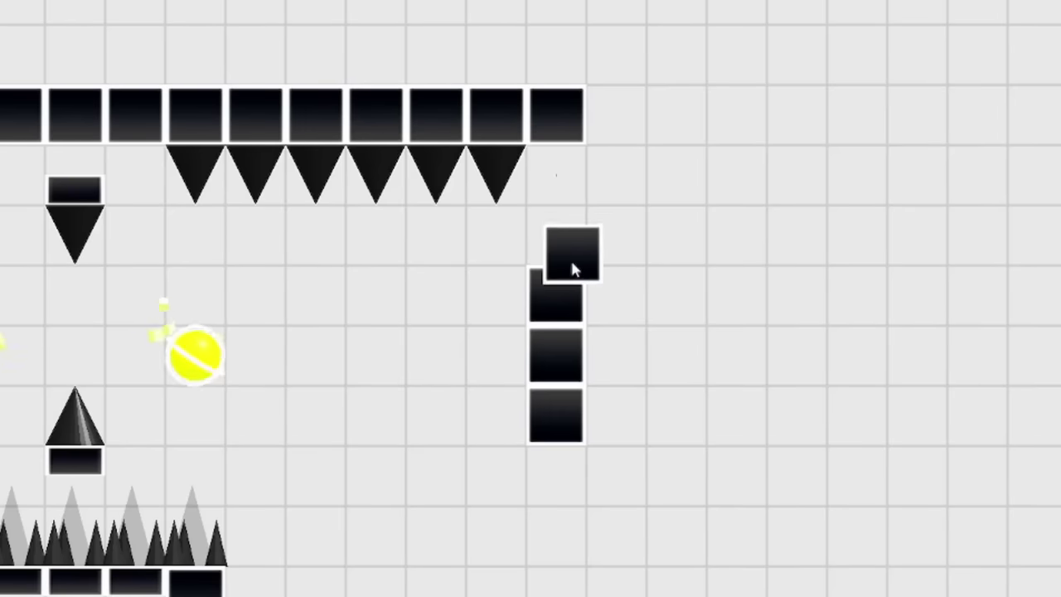
pyautogui.press('q')
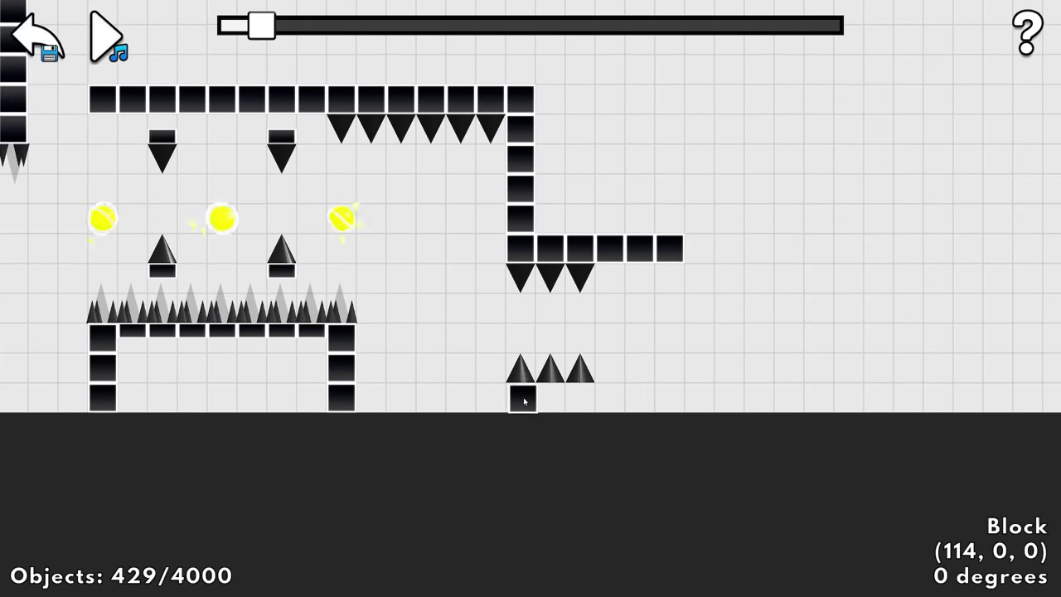
# Step: Place two pairs of half blocks with yellow pads past the three-spike floor and extend the block ceiling above them
pyautogui.click(683, 366)
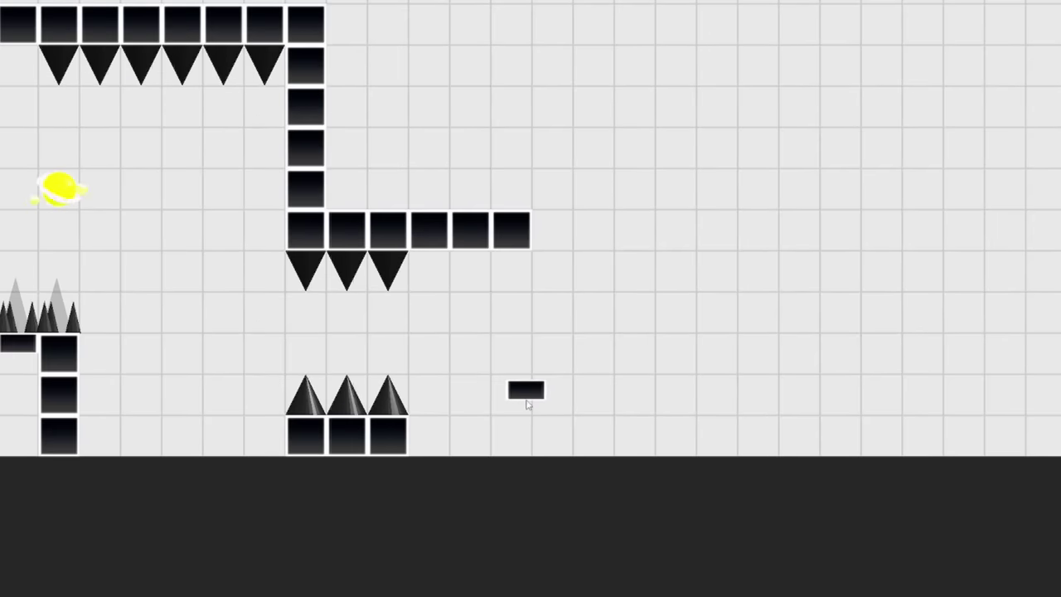
pyautogui.press('d')
pyautogui.moveTo(528, 404); pyautogui.dragTo(610, 398)
pyautogui.press('a')
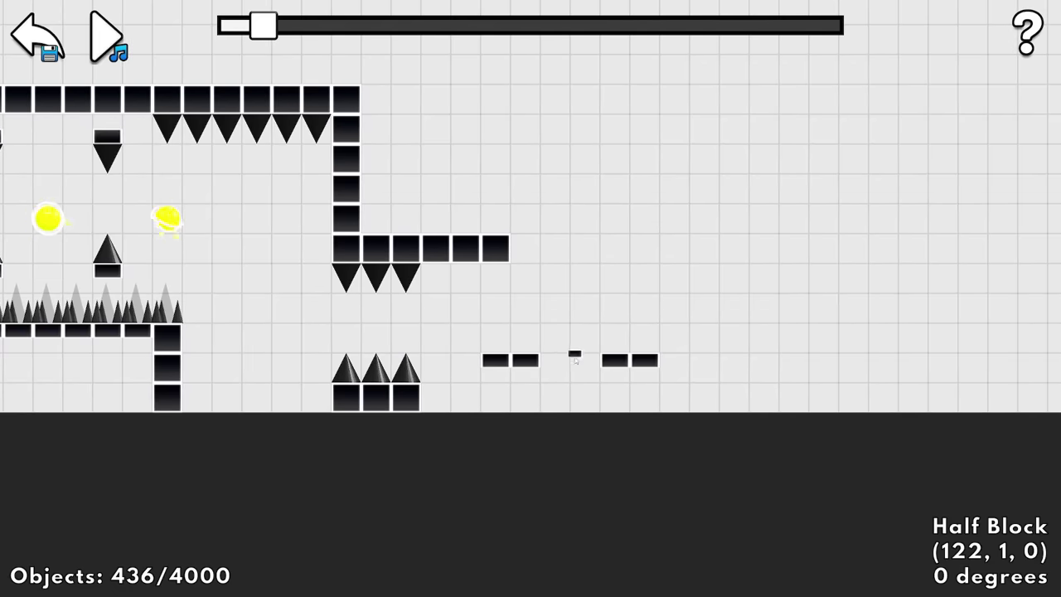
pyautogui.press('w')
pyautogui.click(618, 352)
pyautogui.moveTo(455, 341); pyautogui.dragTo(592, 341)
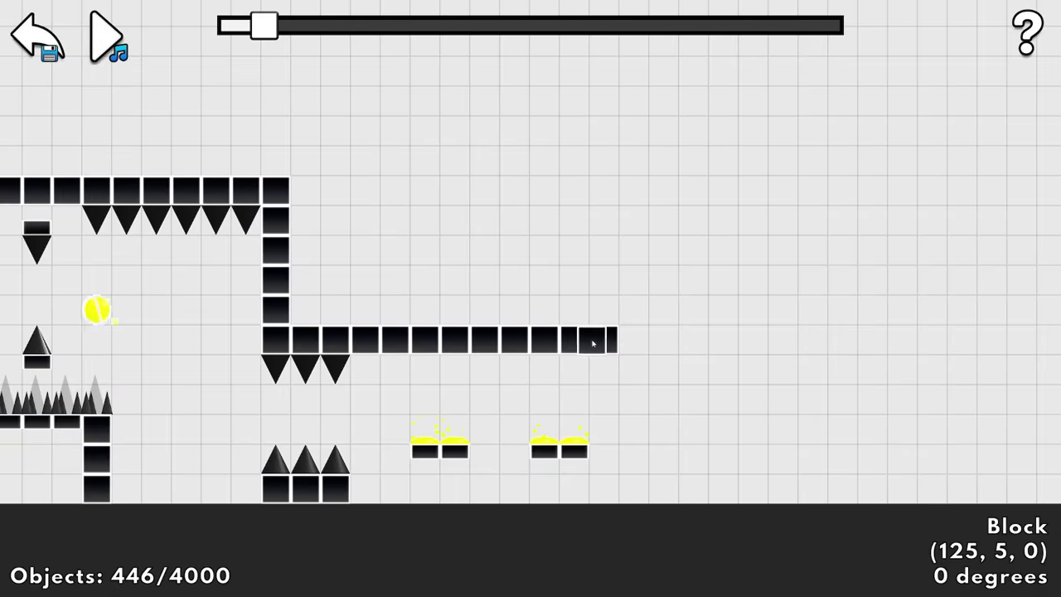
# Step: Hang spike groups under the ceiling above the yellow pads and add a pair of cyan pads on half blocks beyond them
pyautogui.press('2')
pyautogui.press('s')
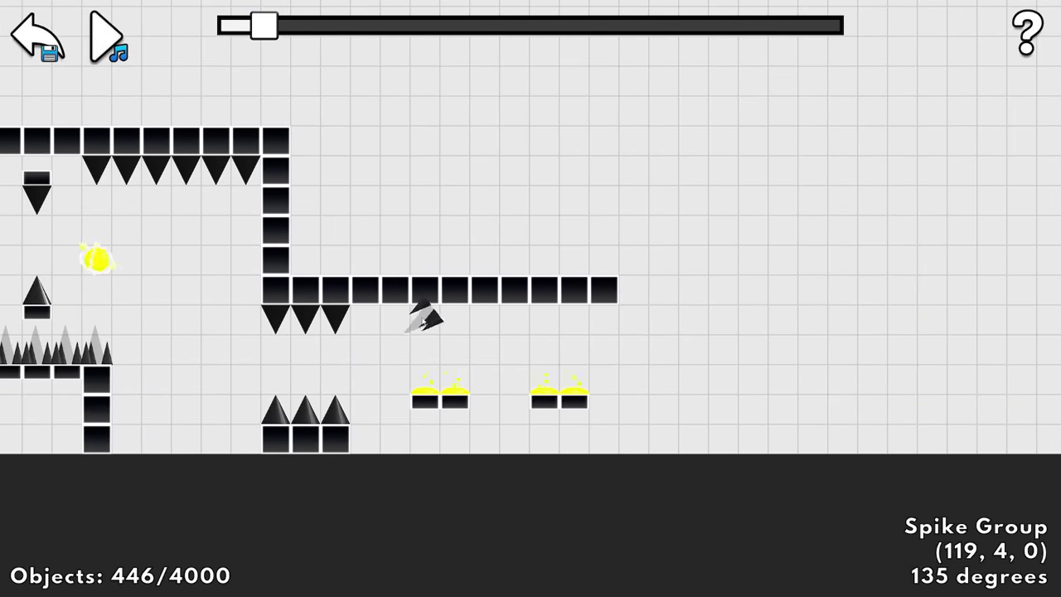
pyautogui.click(423, 317)
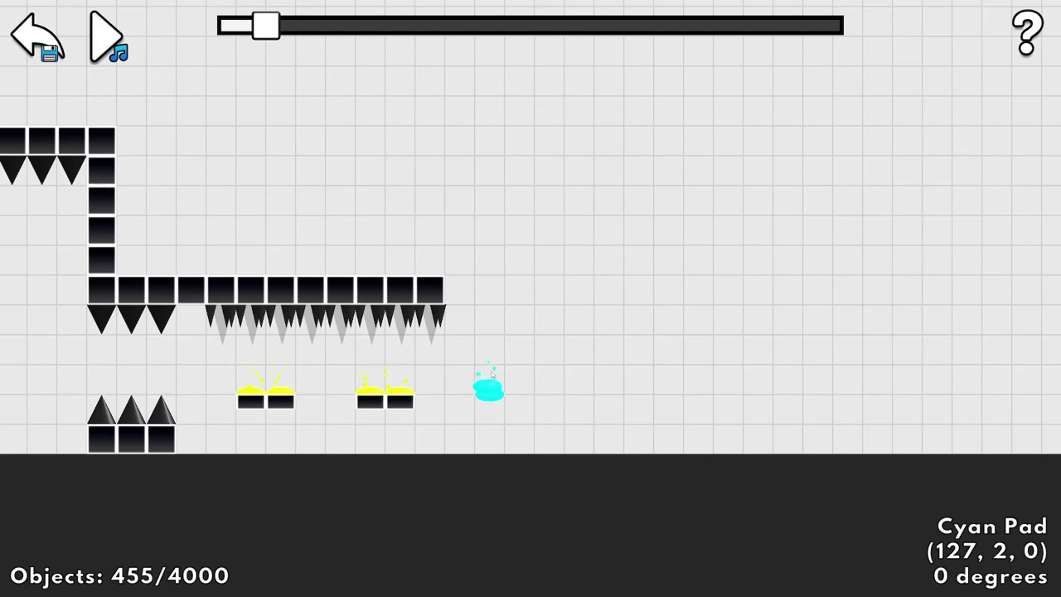
pyautogui.click(491, 386)
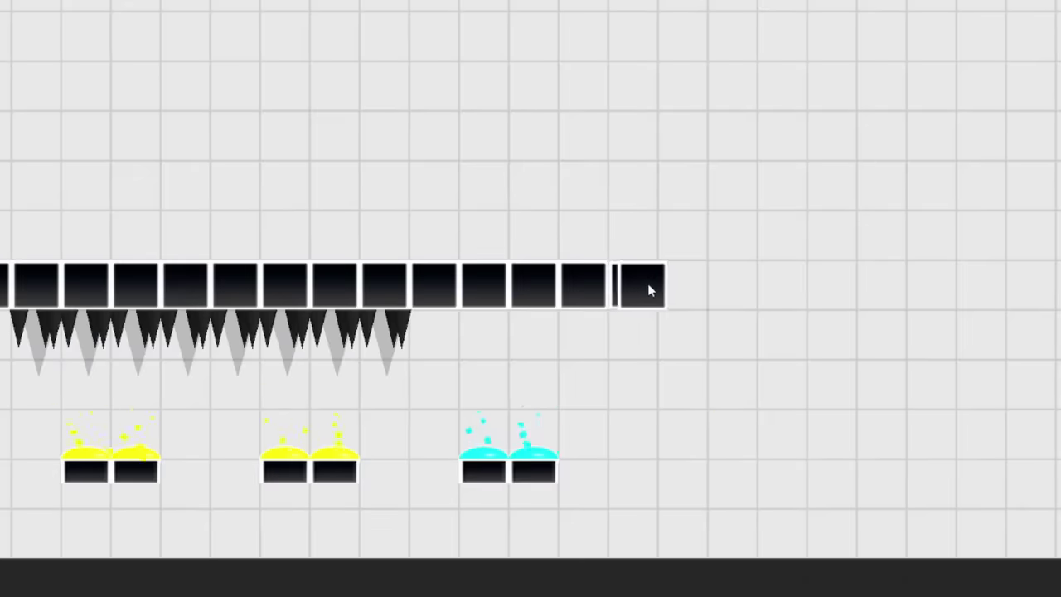
pyautogui.click(531, 391)
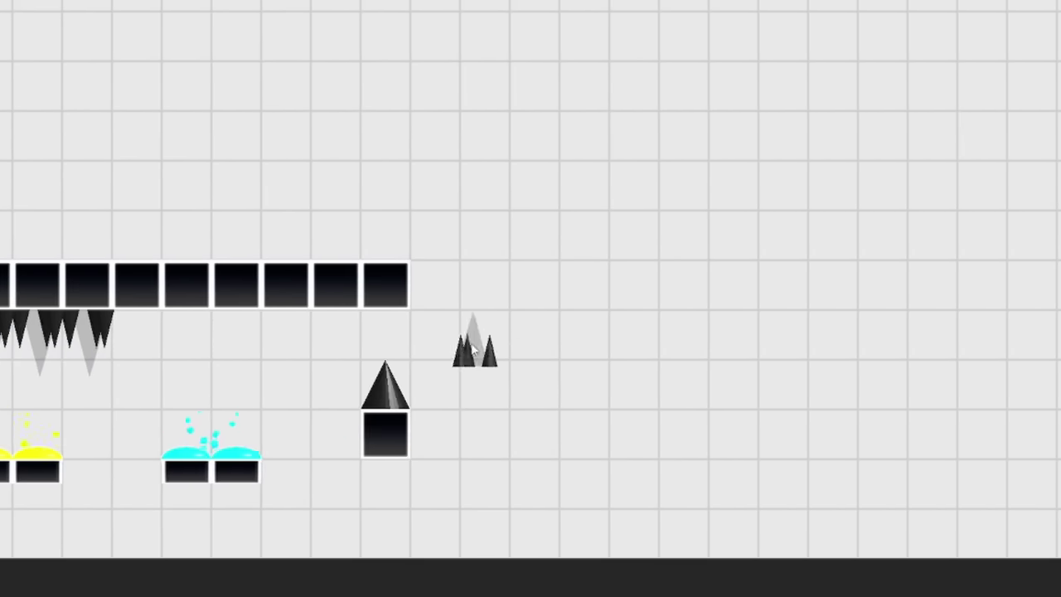
pyautogui.scroll(-1, 492, 371)
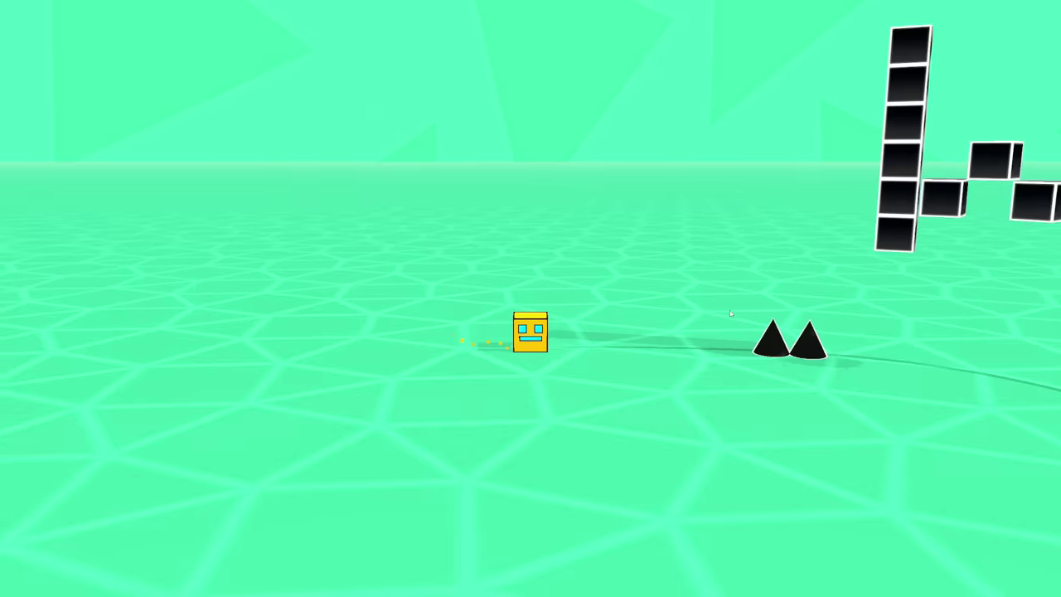
# Step: Playtest the level's opening and start a new camera animation recording with time multiplier x0.1
pyautogui.press('space')
pyautogui.press('space')
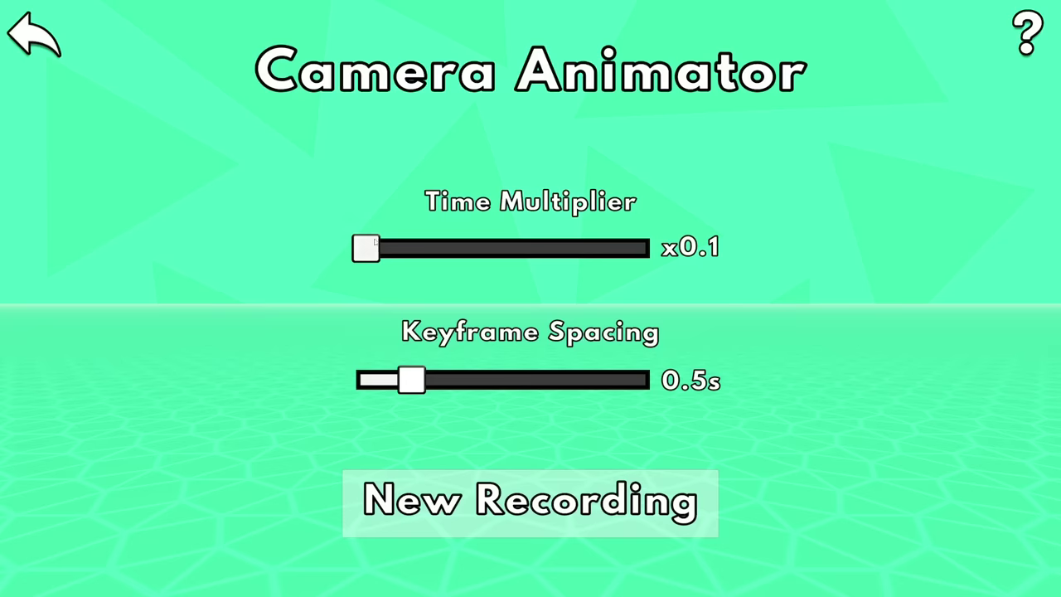
pyautogui.click(531, 501)
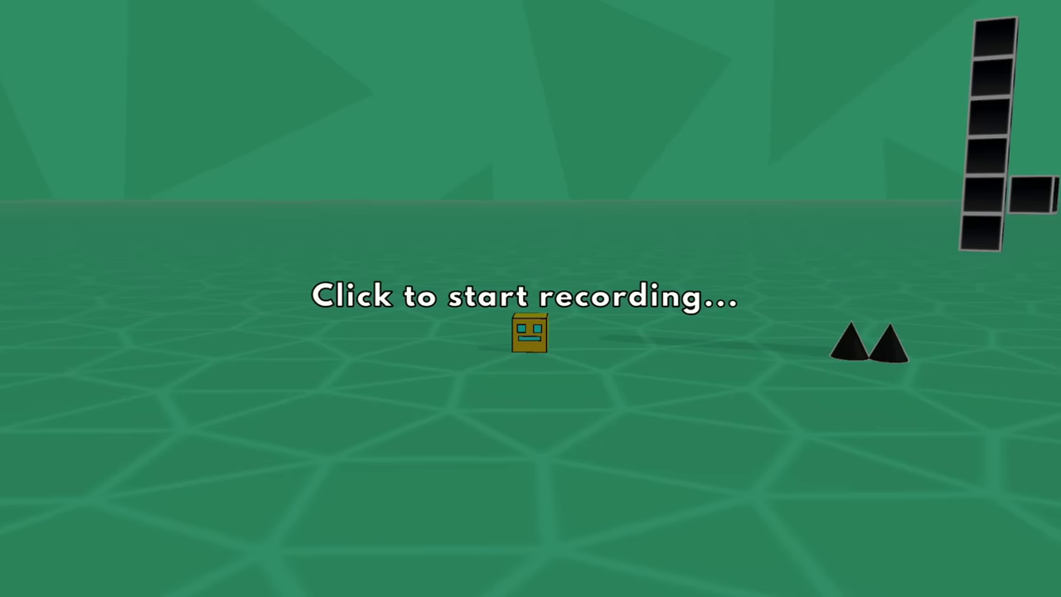
pyautogui.click(531, 298)
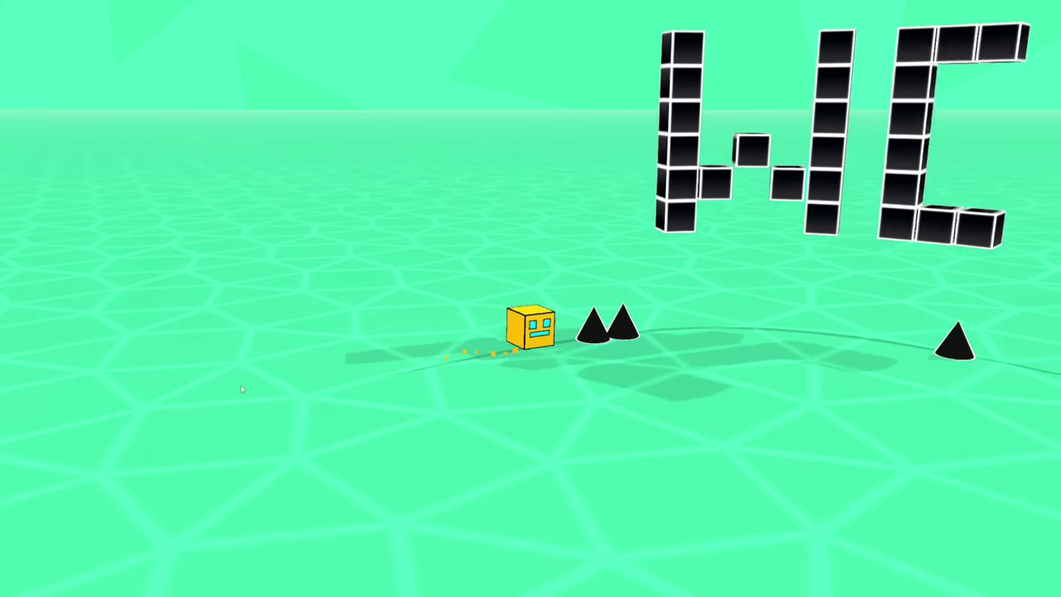
# Step: Playtest the level with the new camera animation, from the WOAH lettering through the floating blocks into the ship section
pyautogui.press('space')
pyautogui.press('space')
pyautogui.press('space')
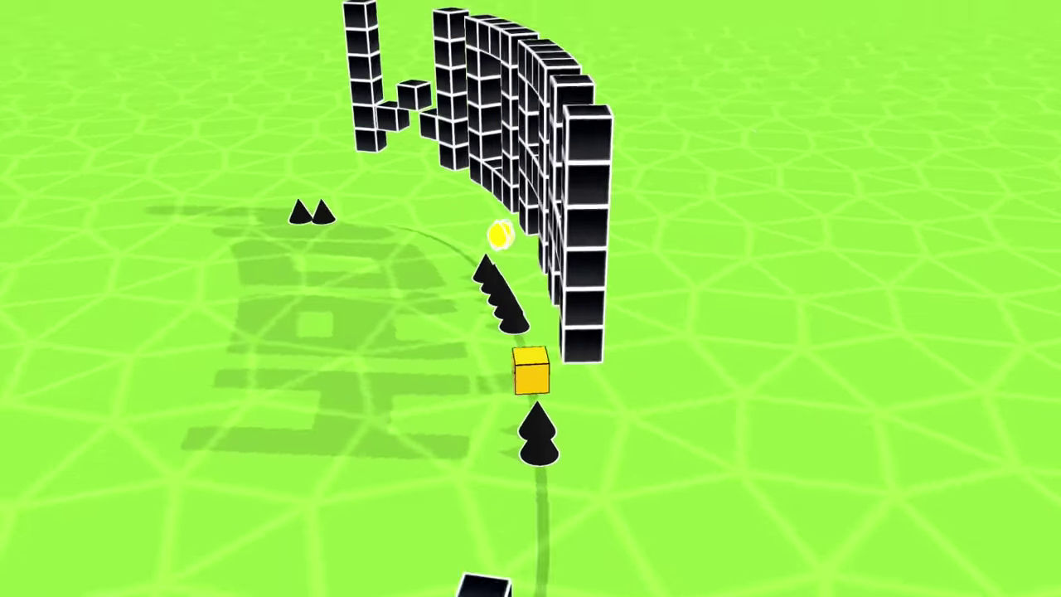
pyautogui.press('space')
pyautogui.press('space')
pyautogui.press('space')
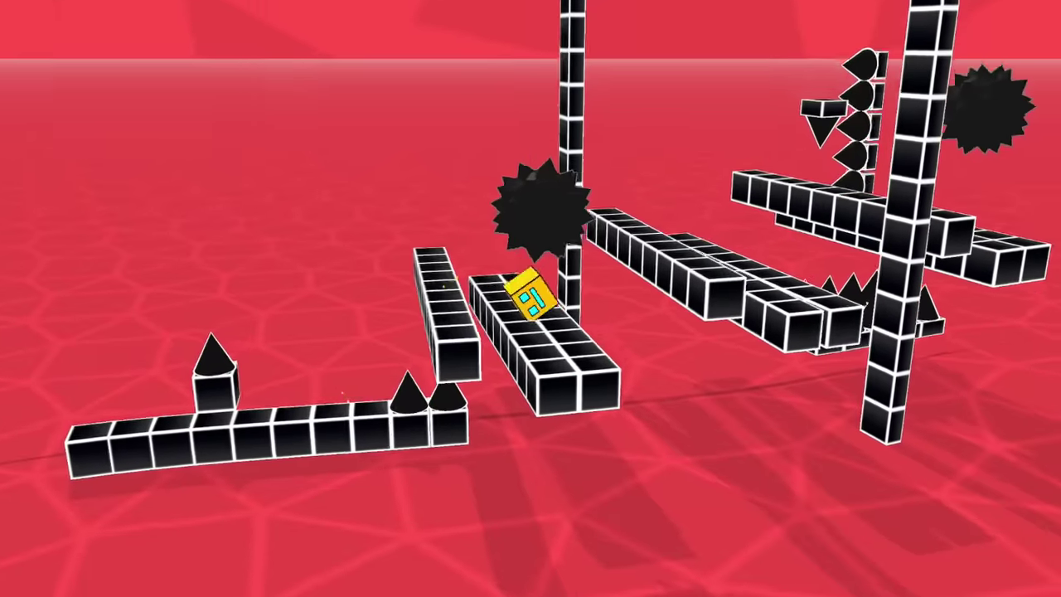
pyautogui.press('space')
pyautogui.press('space')
pyautogui.press('space')
pyautogui.press('space')
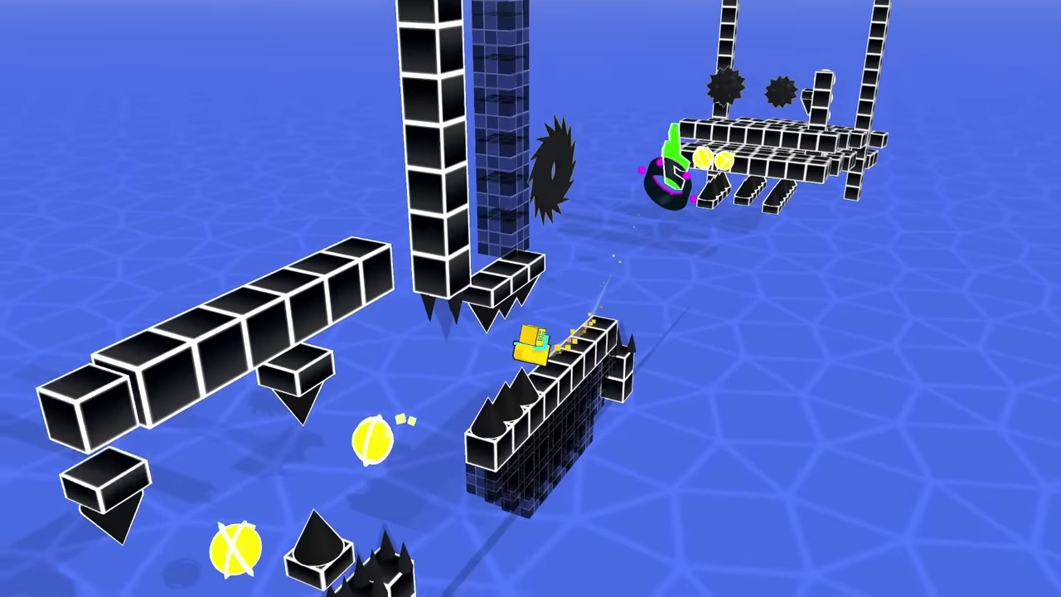
pyautogui.press('space')
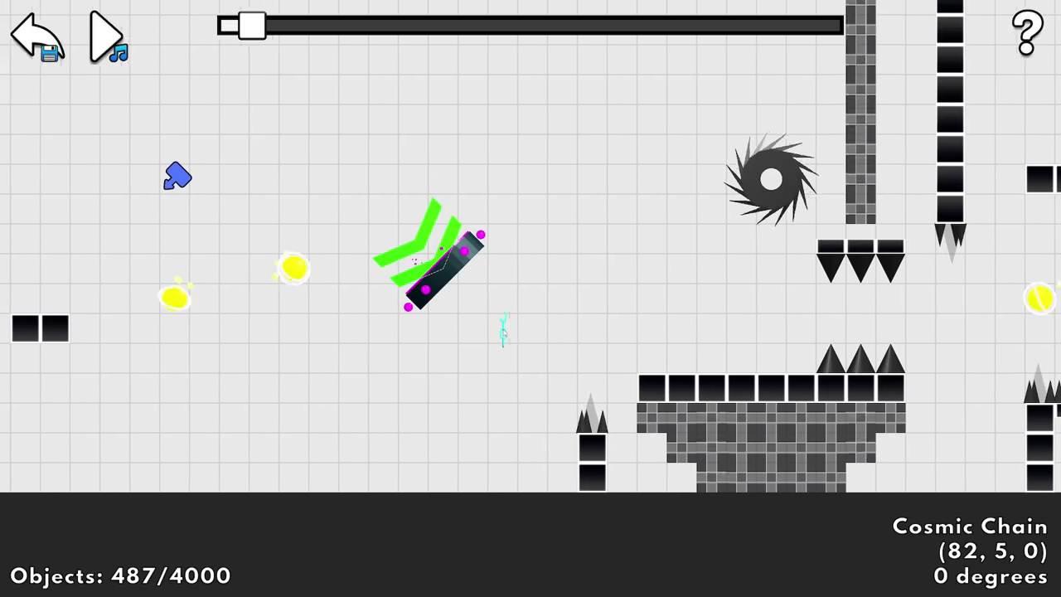
pyautogui.press('d')
pyautogui.scroll(-12, 504, 333)
pyautogui.press('a')
pyautogui.rightClick(460, 298)
pyautogui.click(431, 298)
pyautogui.press('d')
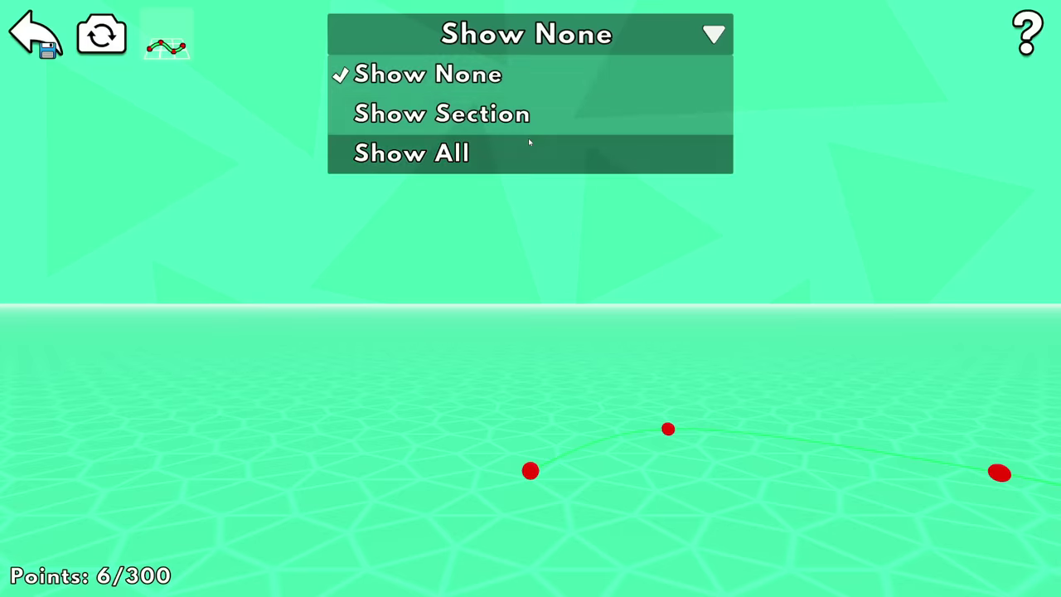
# Step: Show all level objects in the path editor and bring the ship section into view
pyautogui.click(528, 148)
pyautogui.press('d')
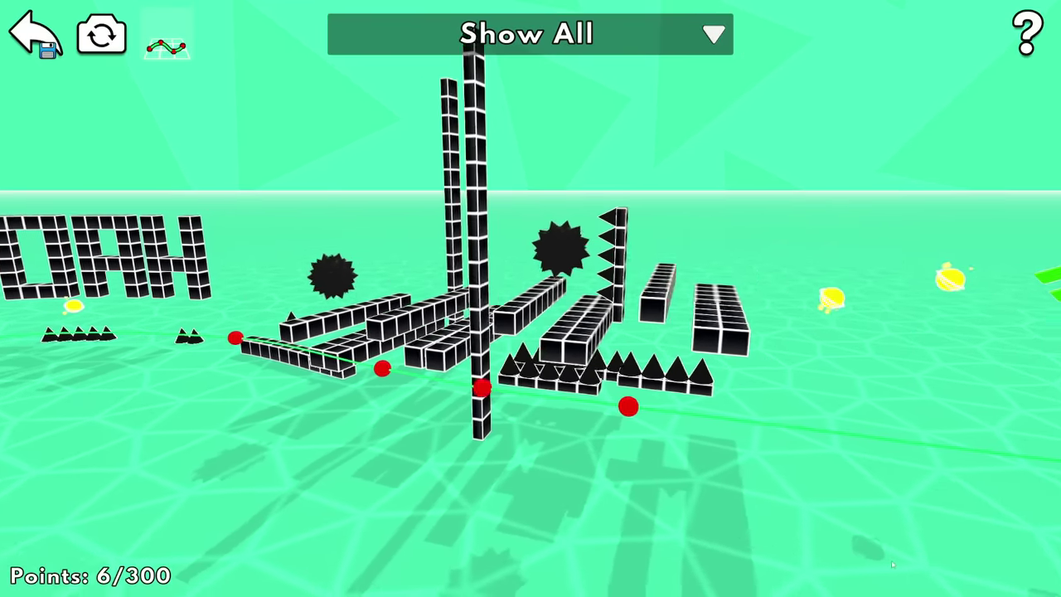
pyautogui.moveTo(864, 567); pyautogui.dragTo(603, 339, button='right')
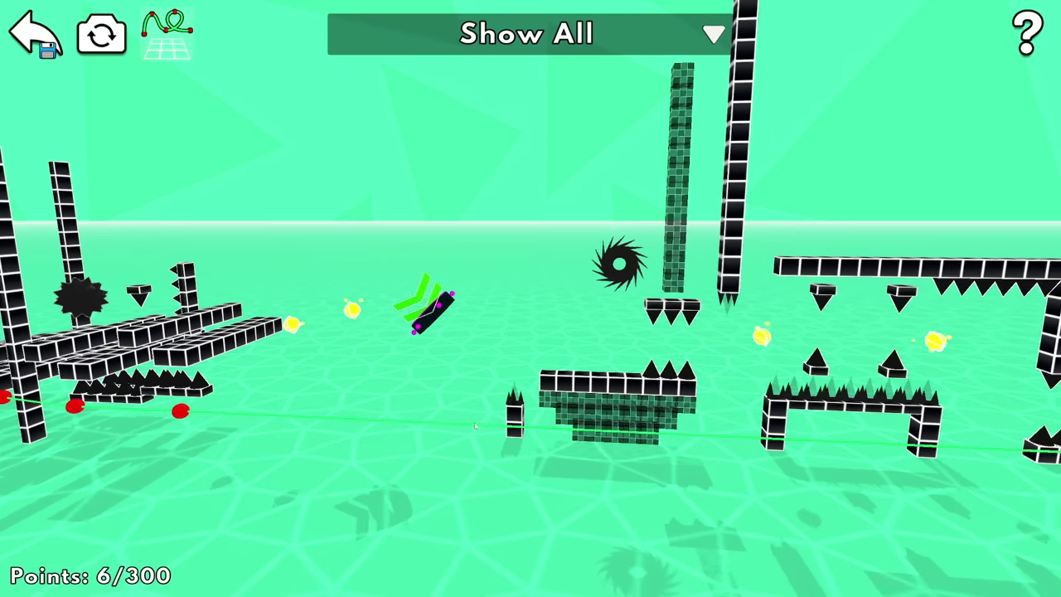
# Step: Add three rising path points in the ship section: before the brick platform, at its end and past the spike-topped arch
pyautogui.click(467, 427)
pyautogui.moveTo(466, 427); pyautogui.dragTo(646, 300)
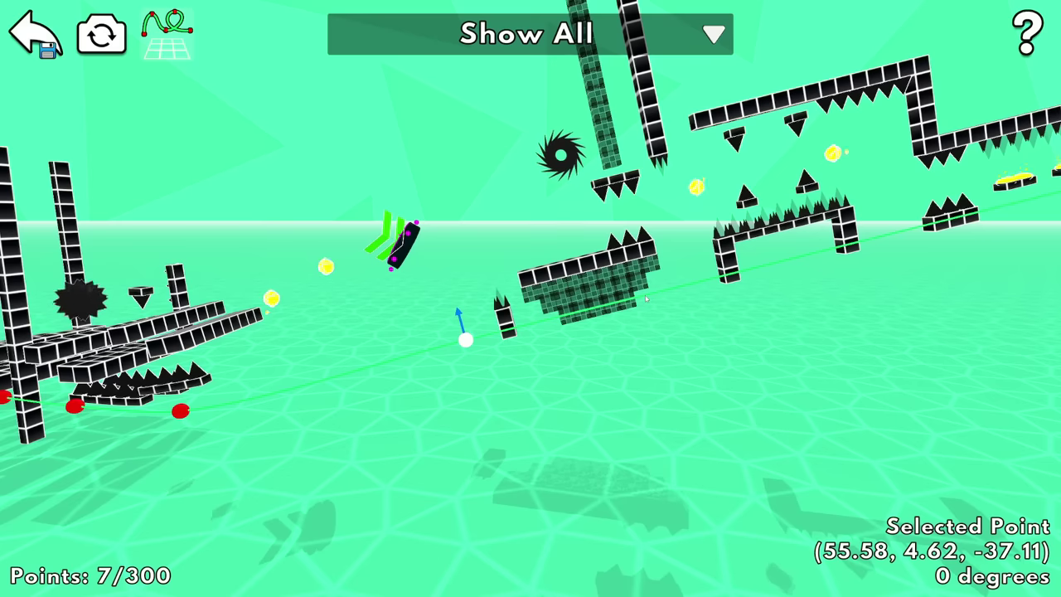
pyautogui.click(645, 296)
pyautogui.scroll(-4, 637, 297)
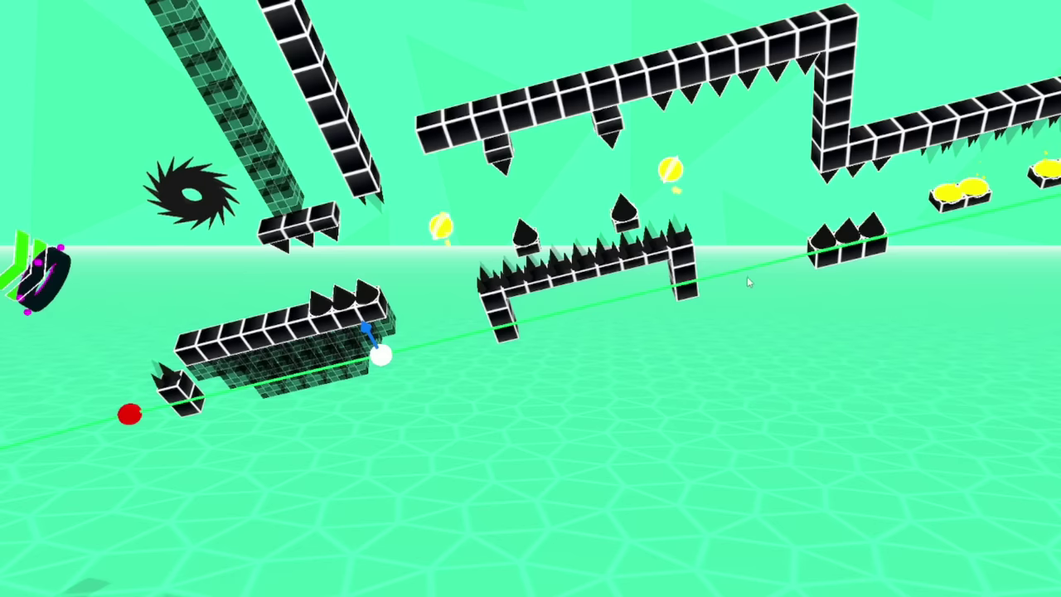
pyautogui.click(761, 276)
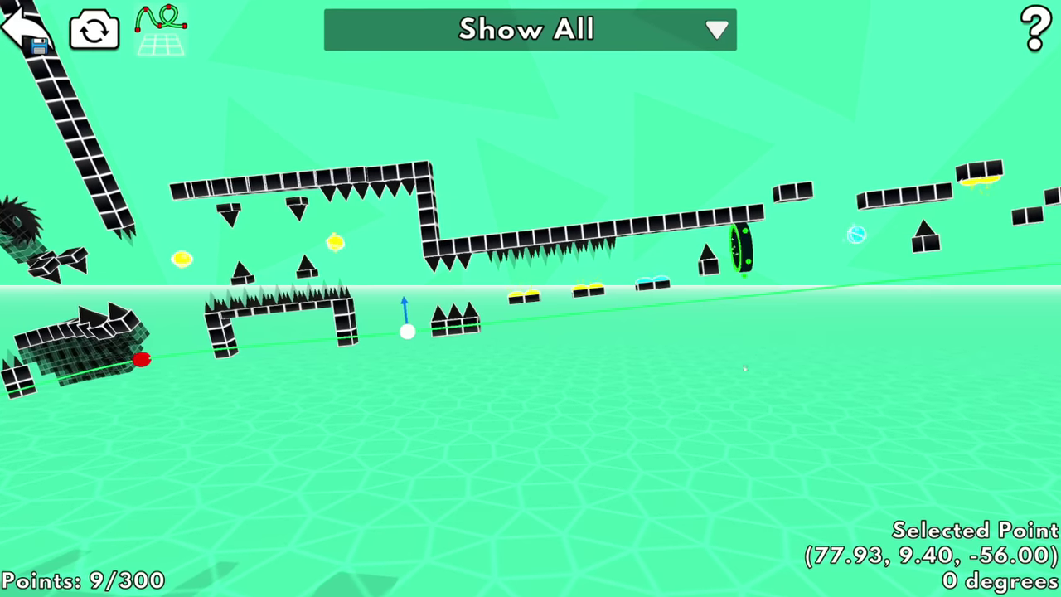
# Step: Add a path point near the last floating blocks and rotate it to twist the path
pyautogui.press('d')
pyautogui.moveTo(729, 378); pyautogui.dragTo(725, 372, button='right')
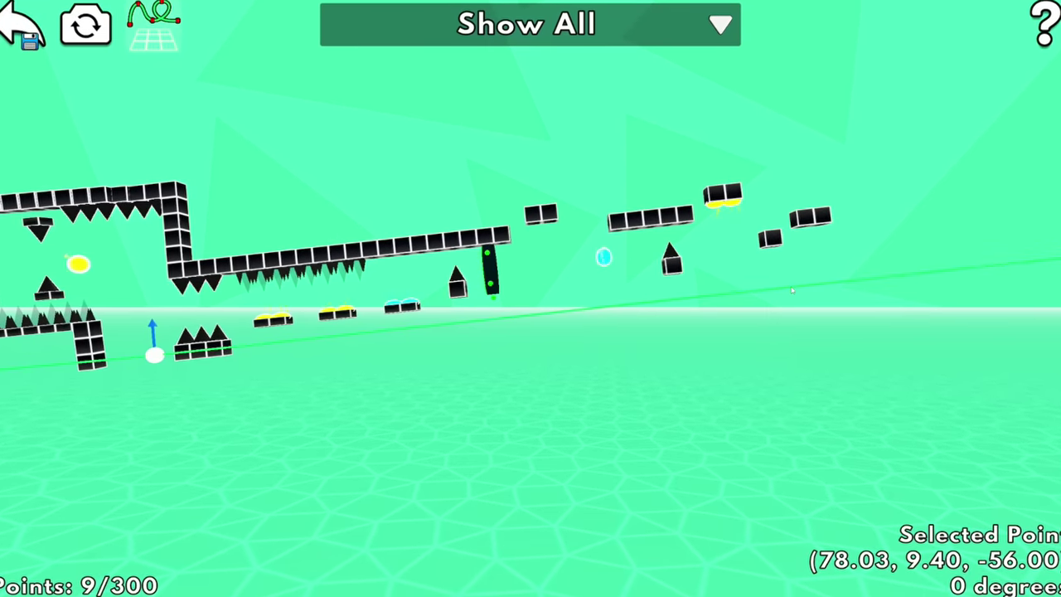
pyautogui.click(792, 286)
pyautogui.press('e')
pyautogui.press('e')
pyautogui.press('e')
pyautogui.press('e')
pyautogui.press('e')
pyautogui.press('e')
pyautogui.press('e')
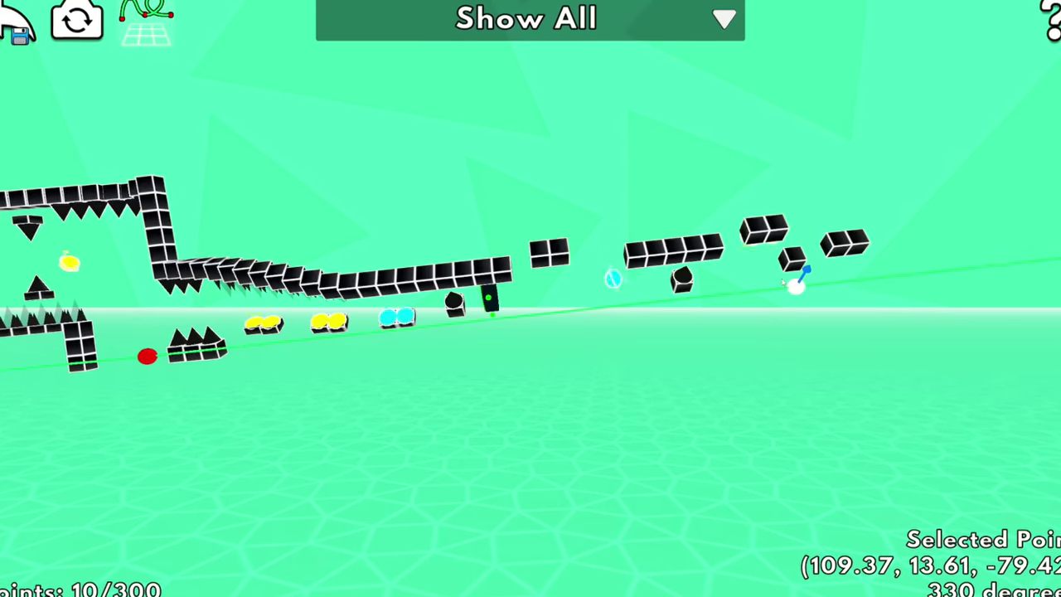
# Step: Raise the last path point to a height of about 14.6 and twist the path further around it
pyautogui.scroll(-3, 770, 289)
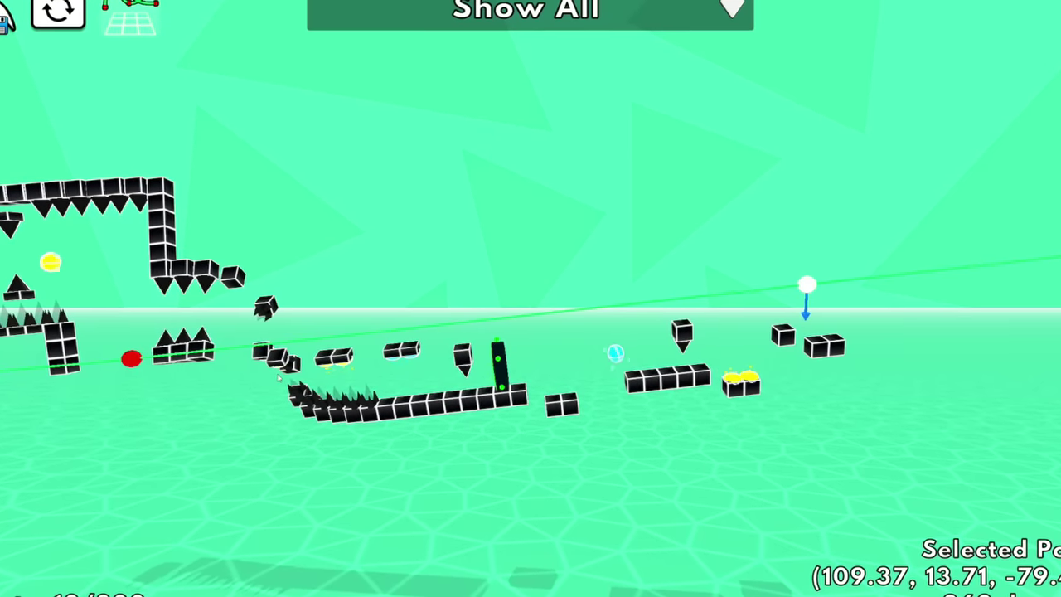
pyautogui.press('Up')
pyautogui.press('Up')
pyautogui.press('Up')
pyautogui.press('Up')
pyautogui.press('Up')
pyautogui.press('e')
pyautogui.press('e')
pyautogui.press('e')
pyautogui.press('e')
pyautogui.press('e')
pyautogui.press('e')
pyautogui.press('e')
pyautogui.press('e')
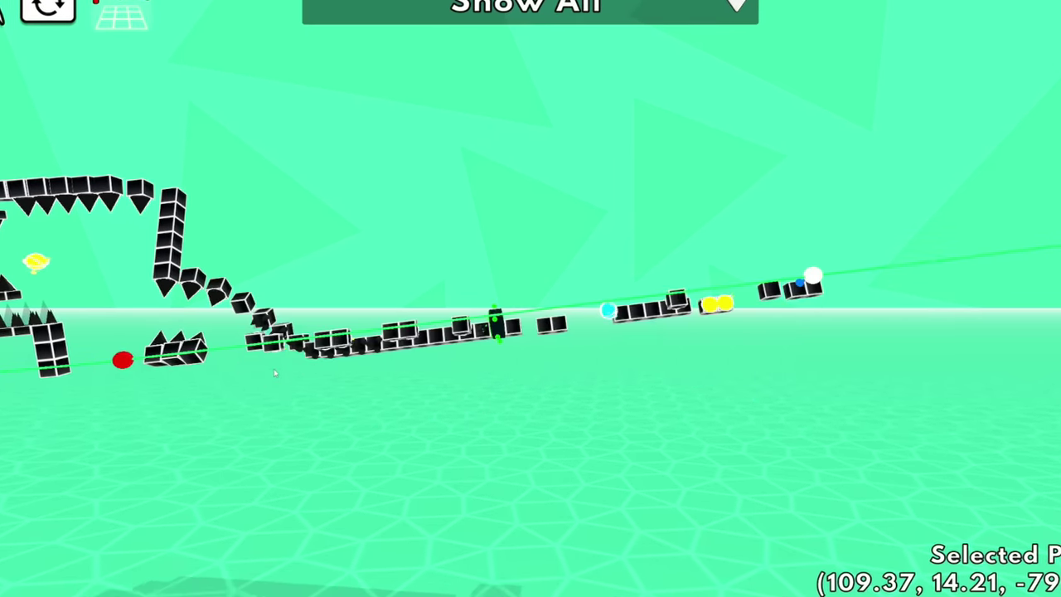
pyautogui.keyDown('shift'); pyautogui.scroll(4, 358, 334); pyautogui.keyUp('shift')
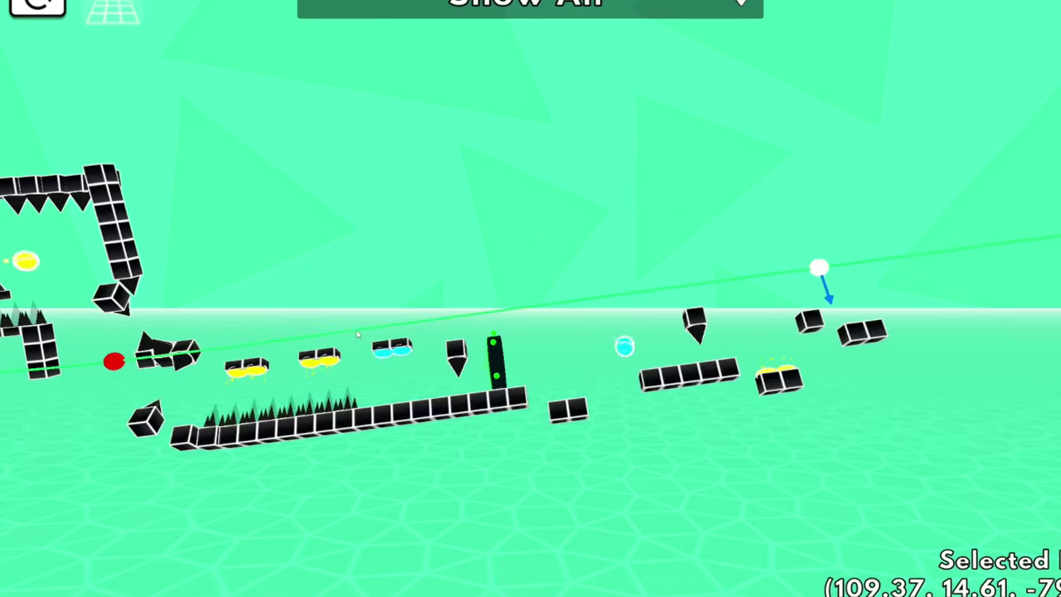
pyautogui.scroll(-8, 357, 334)
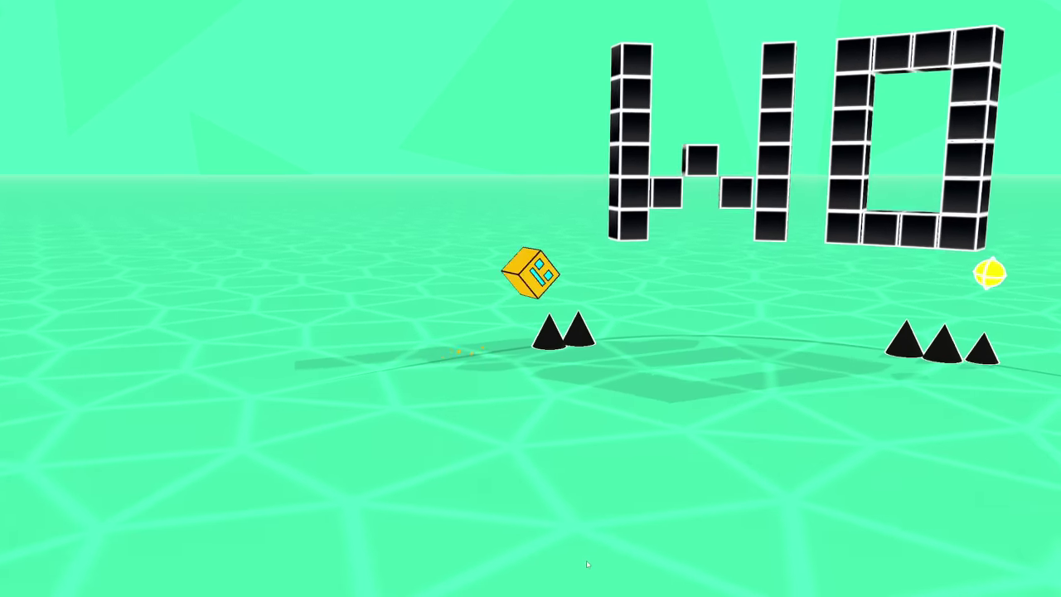
# Step: Playtest the level's opening past the spikes and block letters to the spiked platform, and return to the editor
pyautogui.press('space')
pyautogui.press('space')
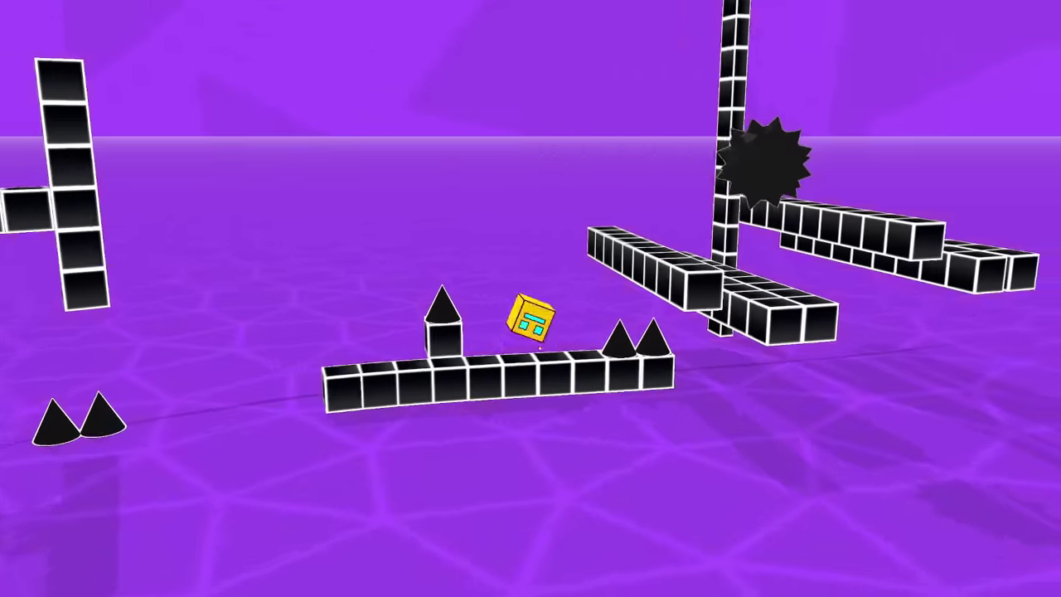
pyautogui.press('space')
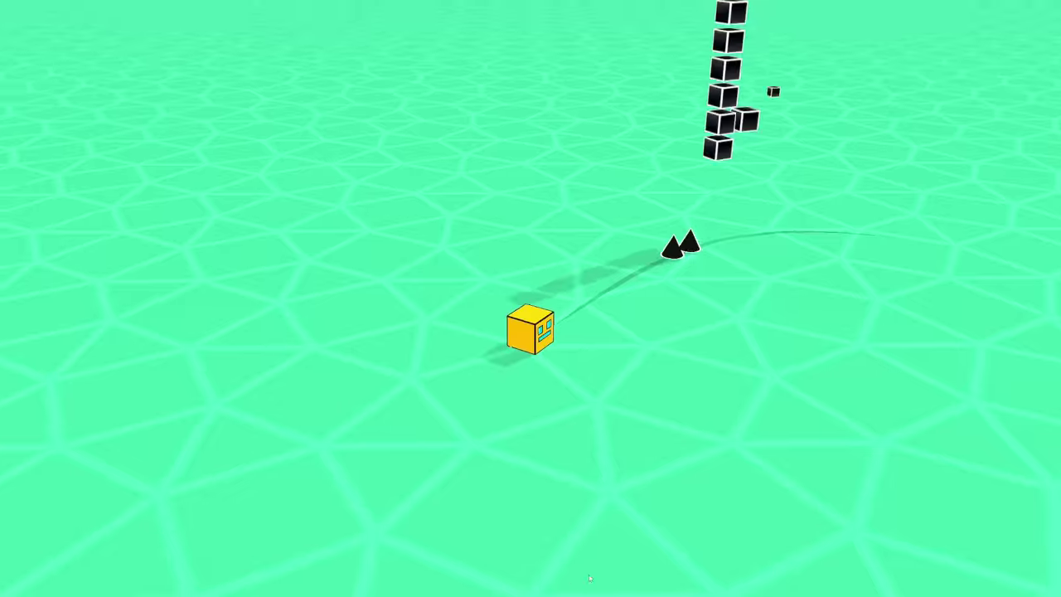
pyautogui.press('Escape')
pyautogui.click(521, 384)
# Step: Record a new camera animation for the level and check it in play up to the ship section
pyautogui.click(756, 237)
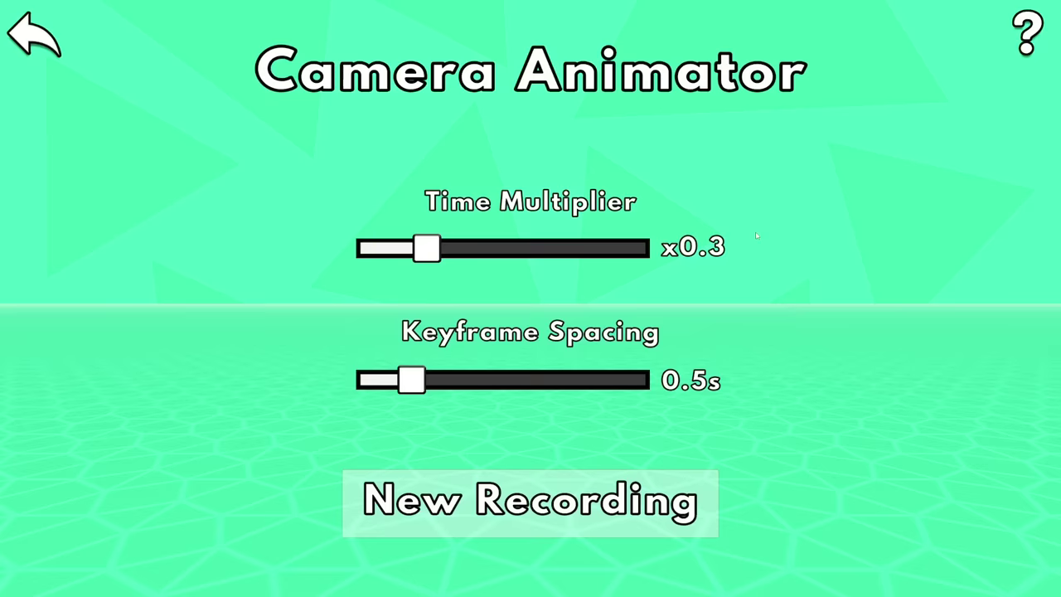
pyautogui.click(594, 513)
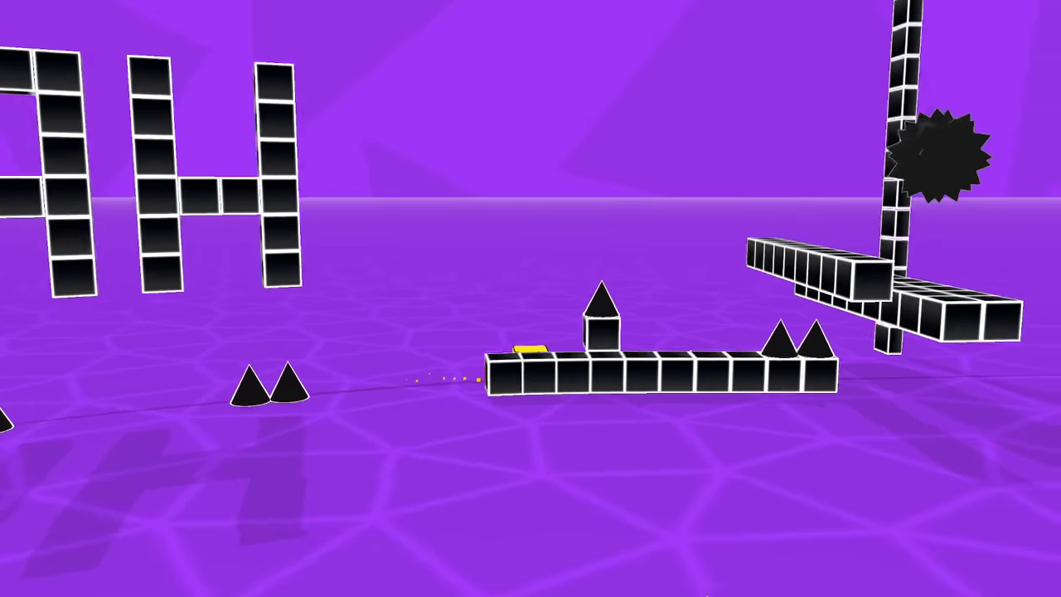
pyautogui.press('Escape')
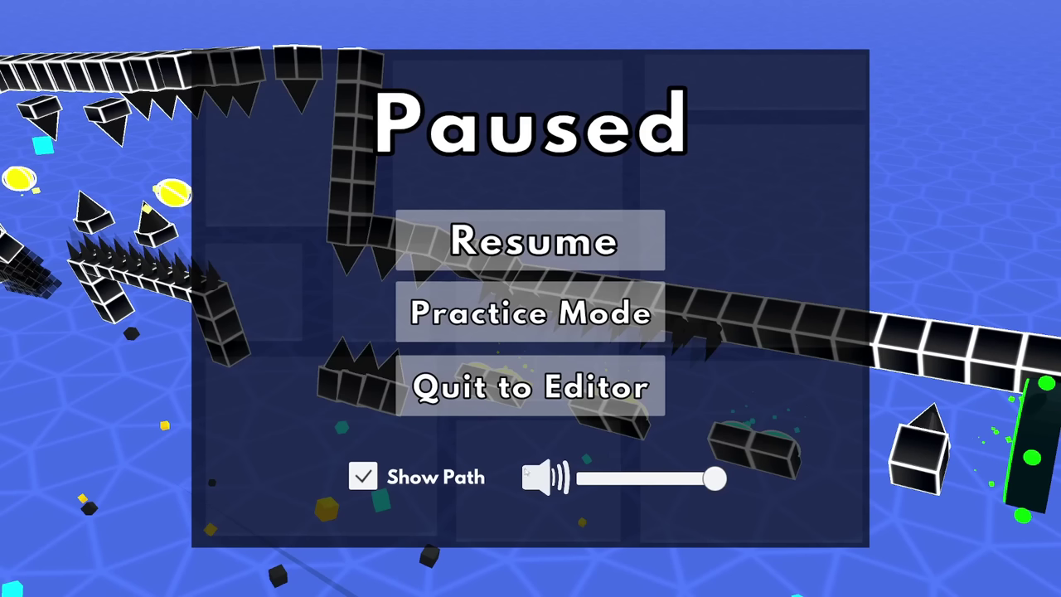
pyautogui.click(476, 384)
# Step: Place the cyan finish beam in the 2D layout, a few squares past the last pair of floating blocks
pyautogui.click(218, 309)
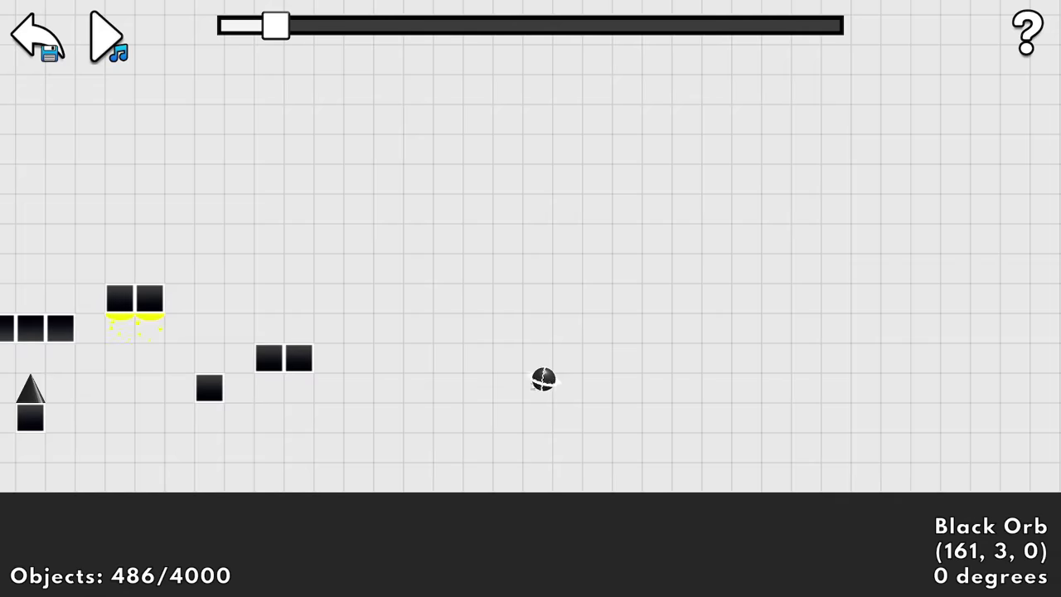
pyautogui.scroll(-1, 473, 387)
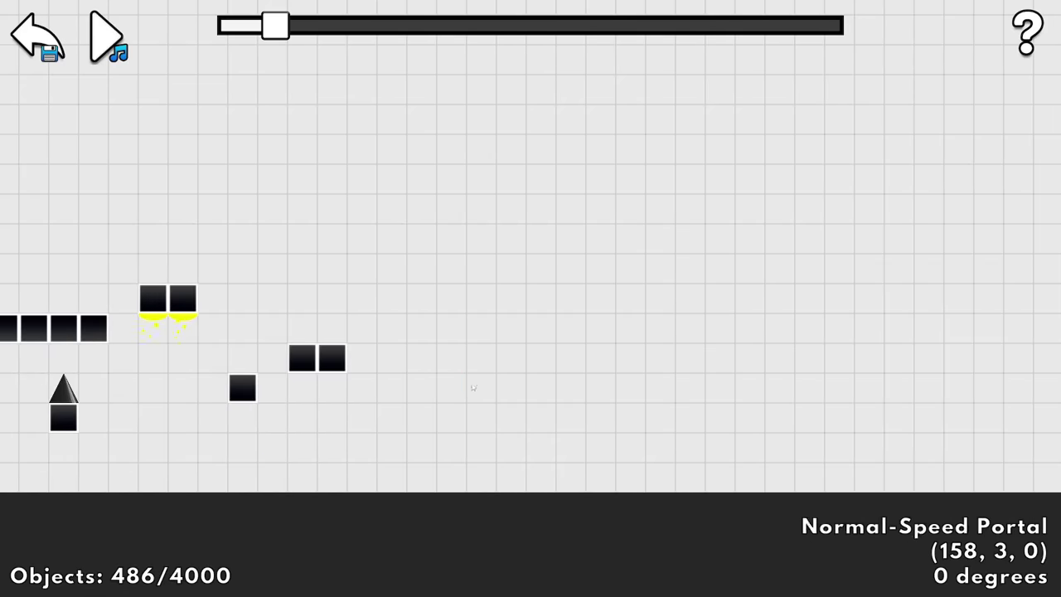
pyautogui.scroll(3, 512, 338)
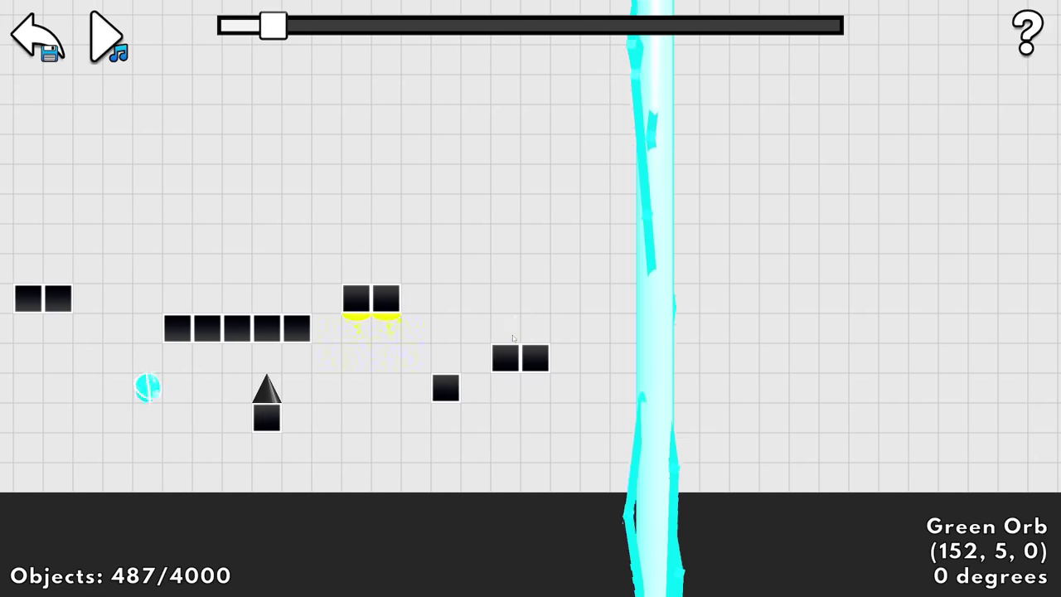
# Step: Stack a tall column of blocks on the last floating pair and add a spike-topped block near the ground below it
pyautogui.press('d')
pyautogui.scroll(2, 511, 336)
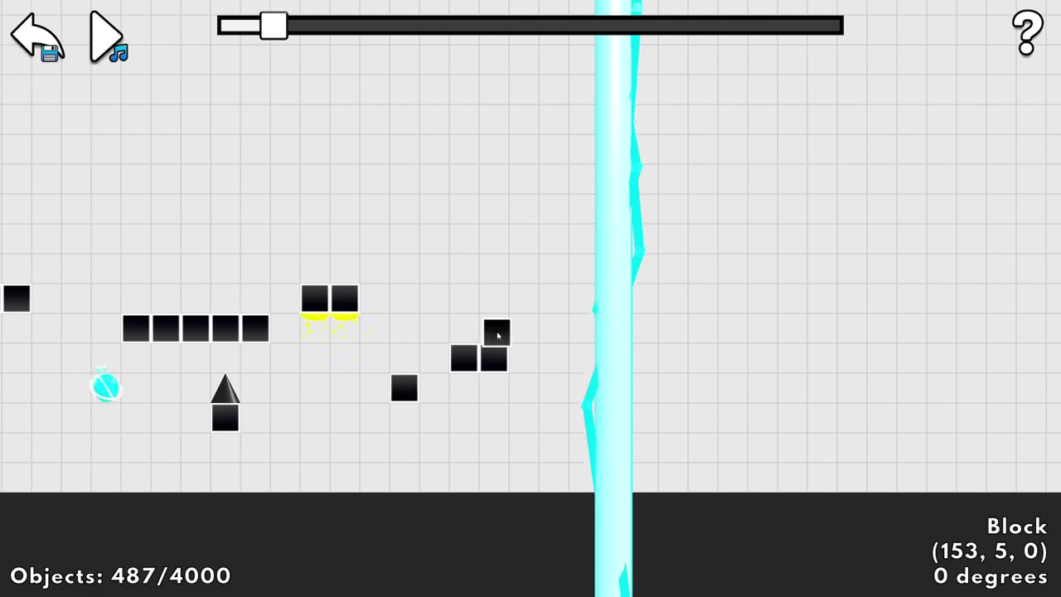
pyautogui.moveTo(497, 329); pyautogui.dragTo(491, 27)
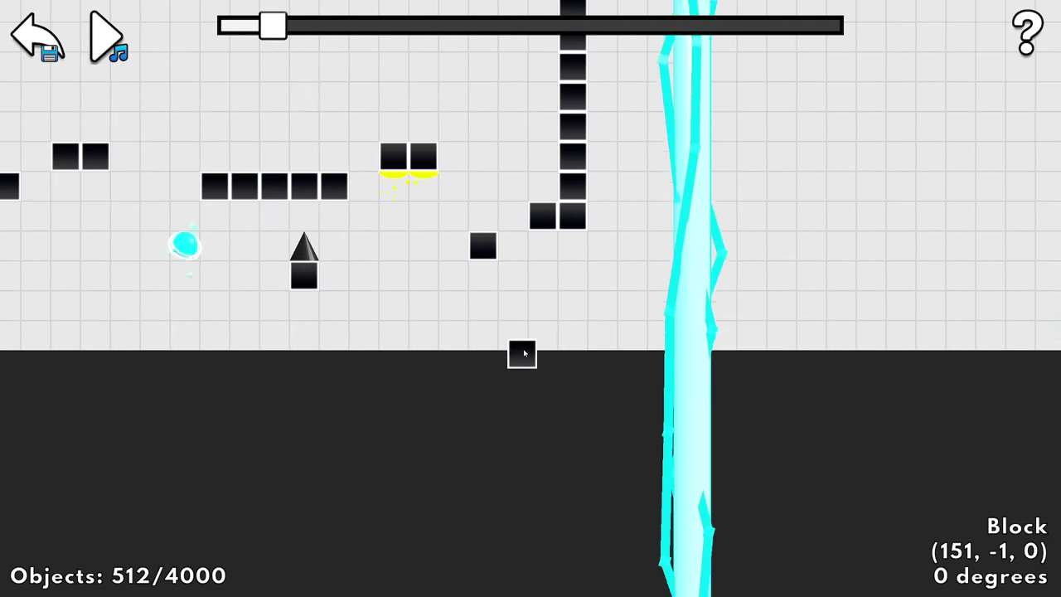
pyautogui.scroll(1, 519, 348)
pyautogui.click(519, 327)
pyautogui.scroll(1, 519, 328)
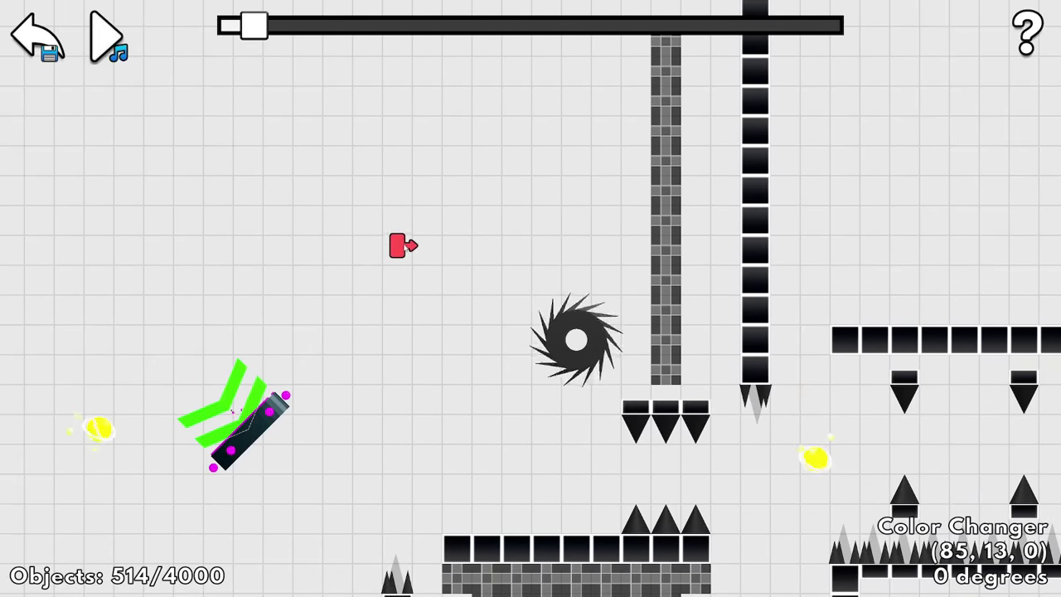
# Step: Place a row of red color changers at height 14, one every second square, above the saw and brick pillar
pyautogui.click(485, 220)
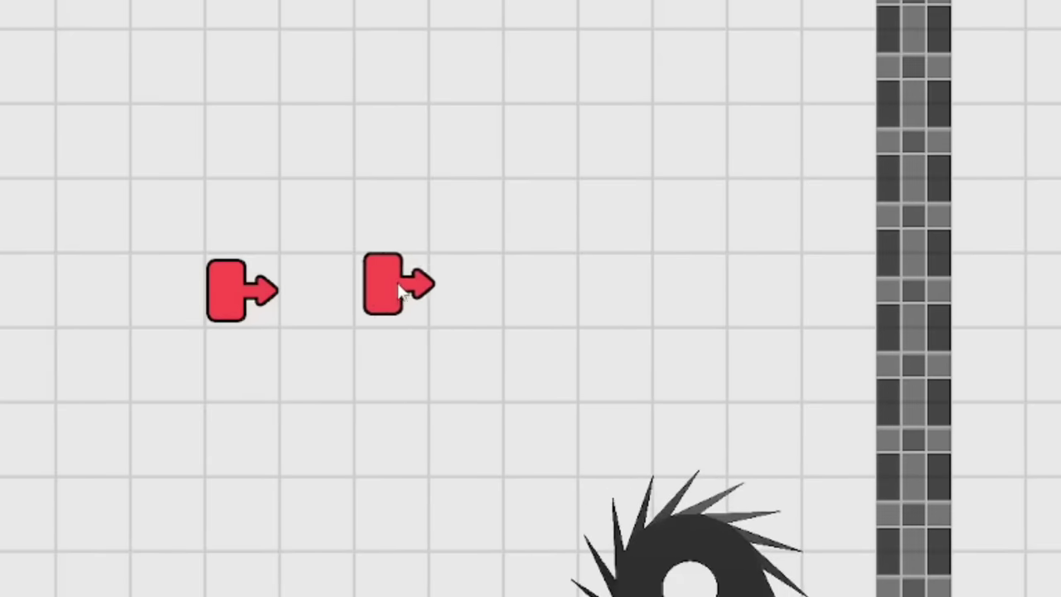
pyautogui.click(398, 285)
pyautogui.press('d')
pyautogui.click(342, 294)
pyautogui.press('d')
pyautogui.click(345, 292)
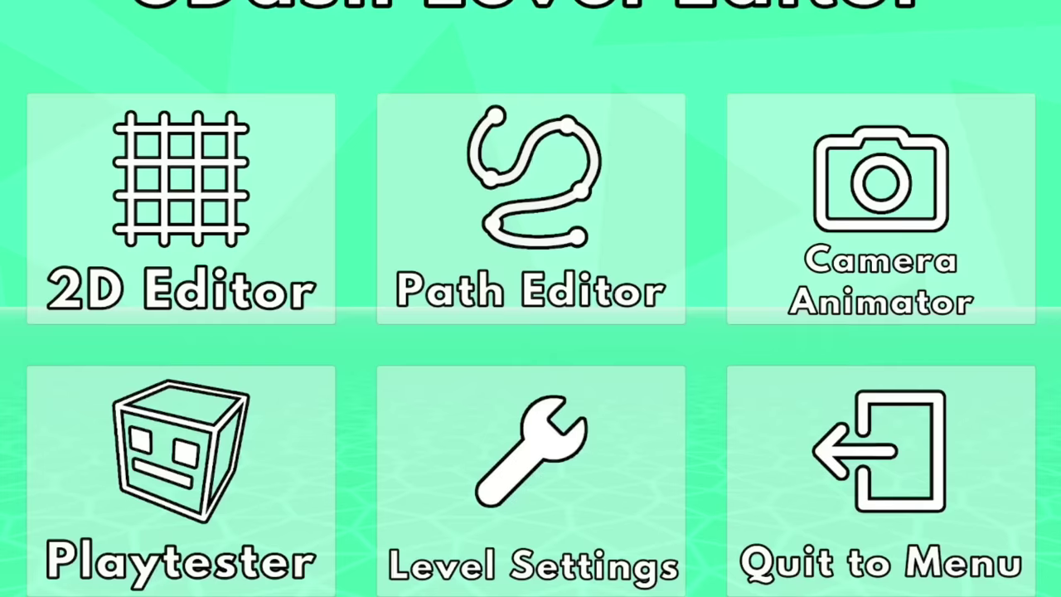
pyautogui.click(247, 278)
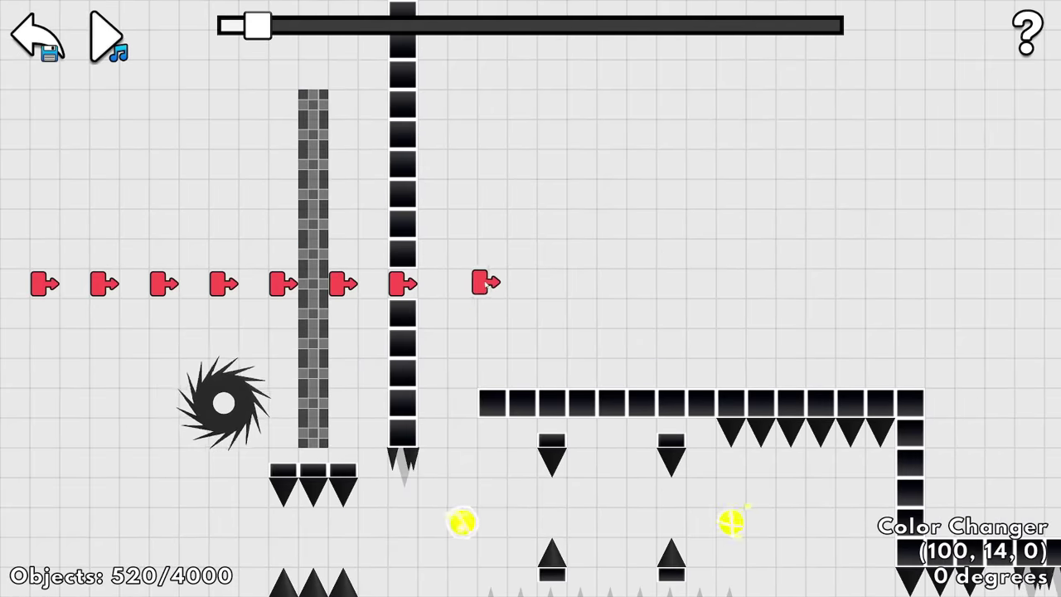
# Step: Extend the red color changer row at height 14, one every second square, over the stepped block ceiling
pyautogui.click(486, 282)
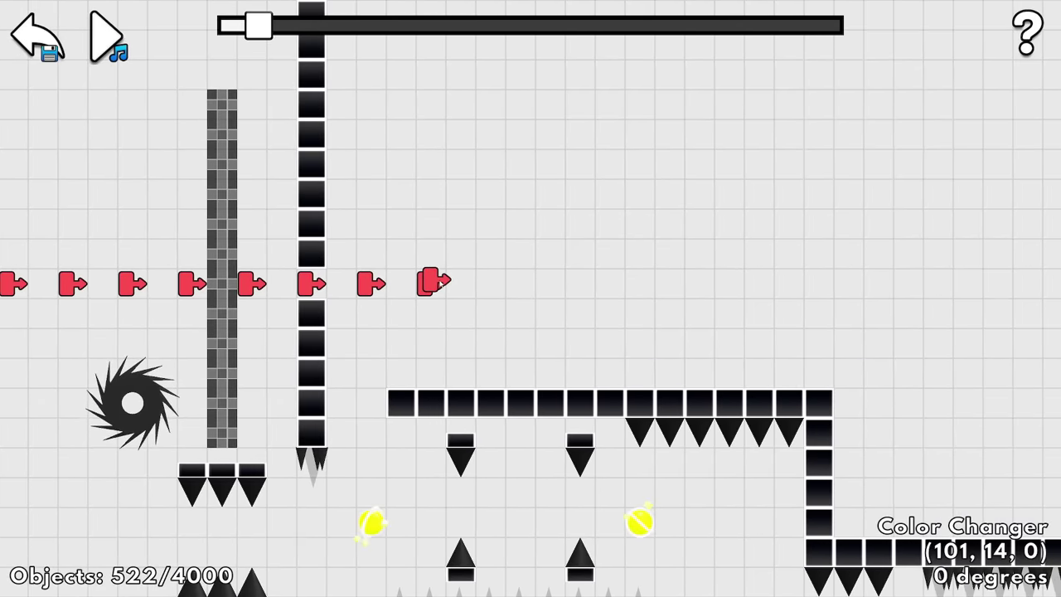
pyautogui.press('d')
pyautogui.click(428, 283)
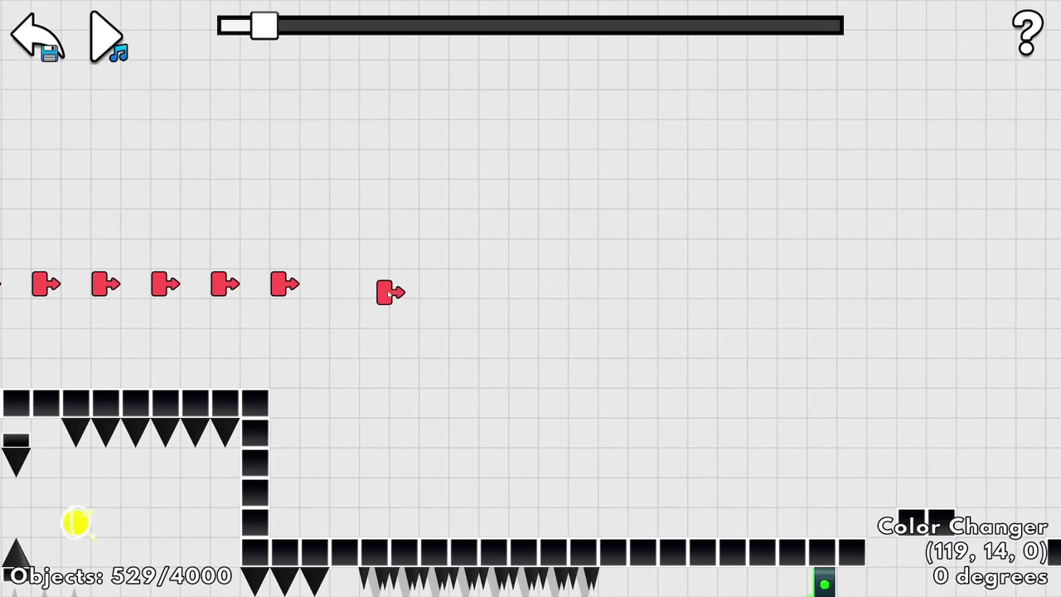
pyautogui.click(345, 284)
pyautogui.press('d')
pyautogui.click(336, 283)
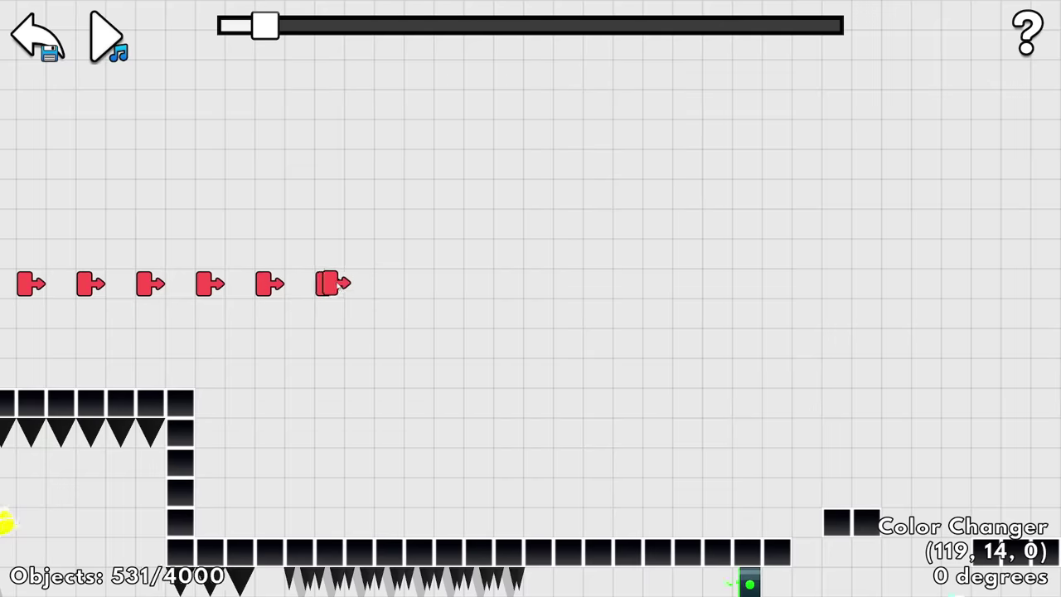
pyautogui.press('d')
pyautogui.click(330, 287)
pyautogui.press('d')
pyautogui.click(327, 286)
pyautogui.press('d')
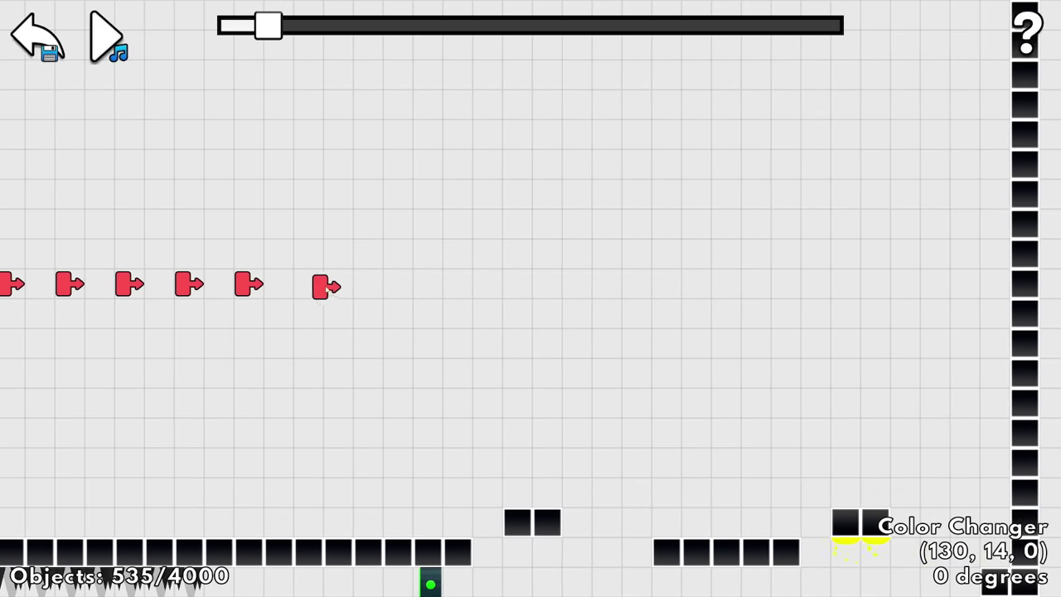
pyautogui.click(320, 287)
pyautogui.press('d')
# Step: Continue the red color changers every second square over the floating blocks up to the tall block column
pyautogui.moveTo(329, 295); pyautogui.dragTo(298, 287)
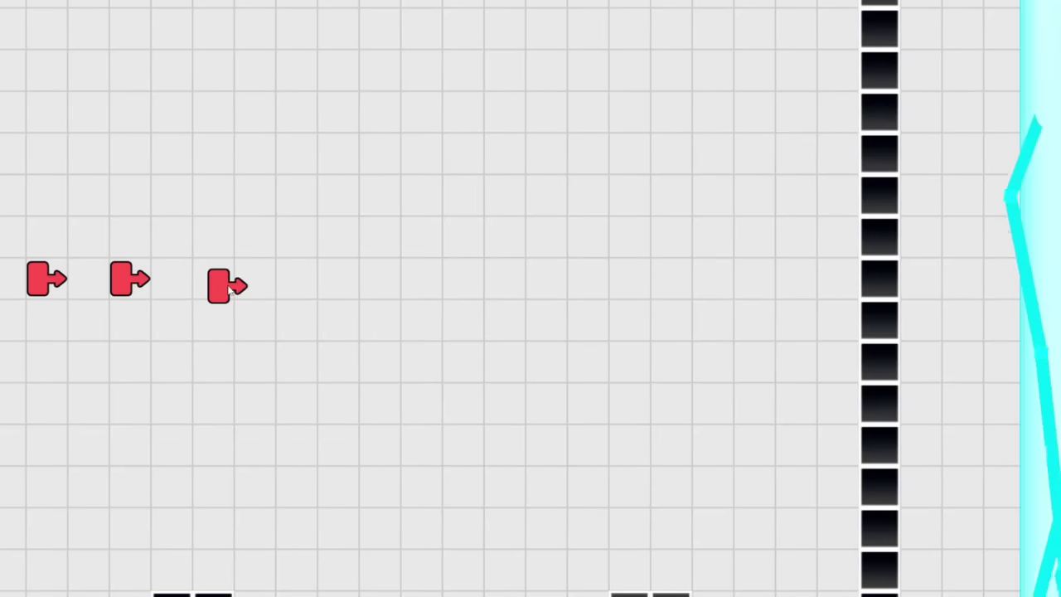
pyautogui.click(229, 286)
pyautogui.keyDown('shift'); pyautogui.scroll(-3, 228, 285); pyautogui.keyUp('shift')
pyautogui.click(224, 283)
pyautogui.keyDown('shift'); pyautogui.scroll(-3, 227, 285); pyautogui.keyUp('shift')
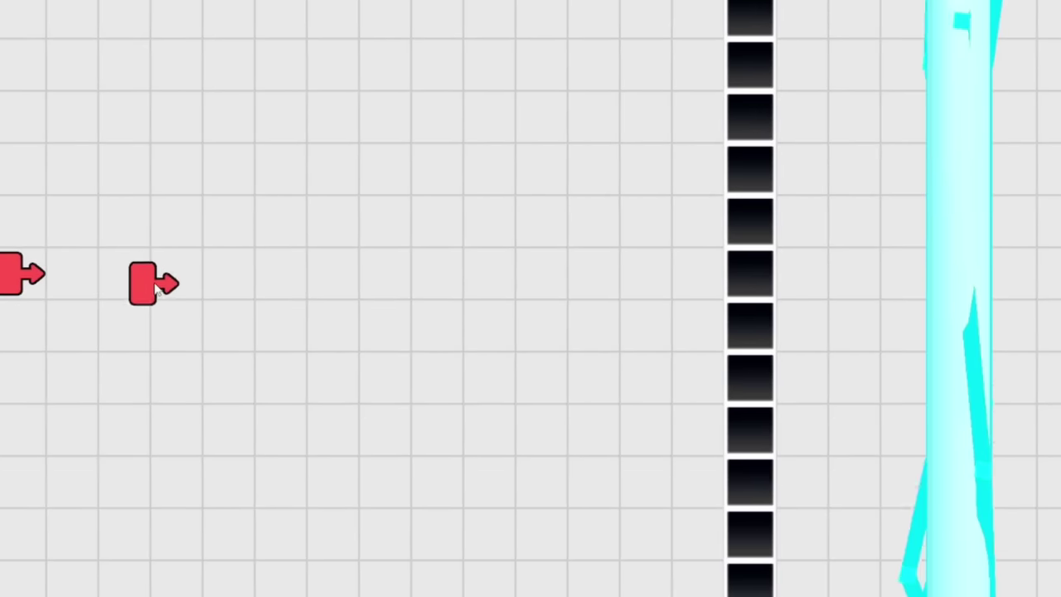
pyautogui.click(231, 286)
pyautogui.keyDown('shift'); pyautogui.scroll(-2, 240, 290); pyautogui.keyUp('shift')
pyautogui.click(171, 291)
pyautogui.keyDown('shift'); pyautogui.scroll(-1, 190, 298); pyautogui.keyUp('shift')
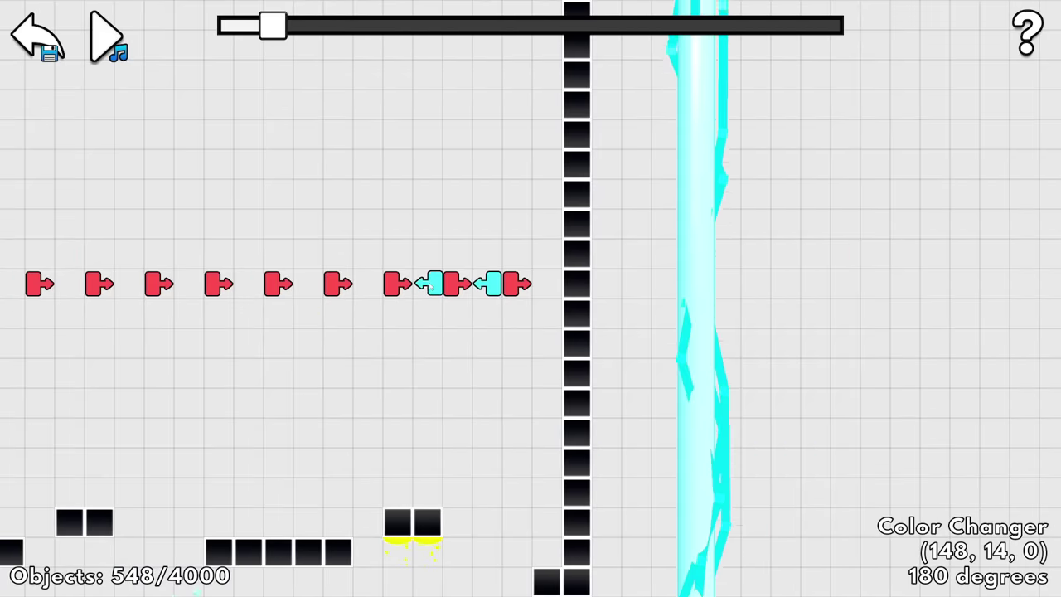
# Step: Fill the gaps between the red color changers with cyan ones rotated 180 degrees, working back from the block column
pyautogui.click(431, 283)
pyautogui.keyDown('shift'); pyautogui.scroll(4, 443, 285); pyautogui.keyUp('shift')
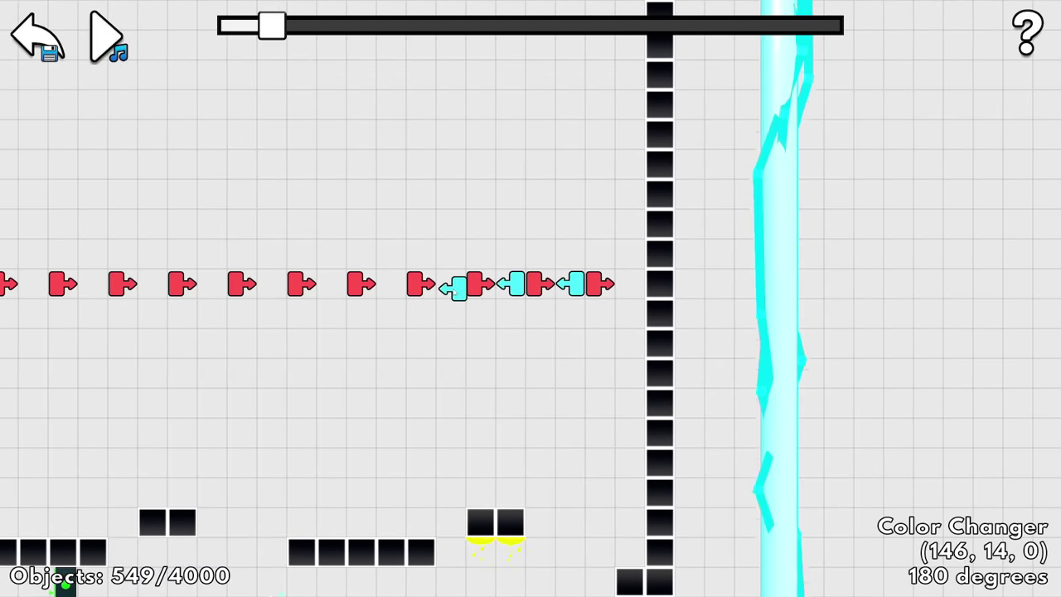
pyautogui.click(456, 288)
pyautogui.keyDown('shift'); pyautogui.scroll(3, 449, 290); pyautogui.keyUp('shift')
pyautogui.click(446, 291)
pyautogui.keyDown('shift'); pyautogui.scroll(4, 451, 298); pyautogui.keyUp('shift')
pyautogui.click(453, 285)
# Step: Playtest the level from the start, jumping past the block letters, platforms and yellow orbs into the ship portal
pyautogui.click(227, 370)
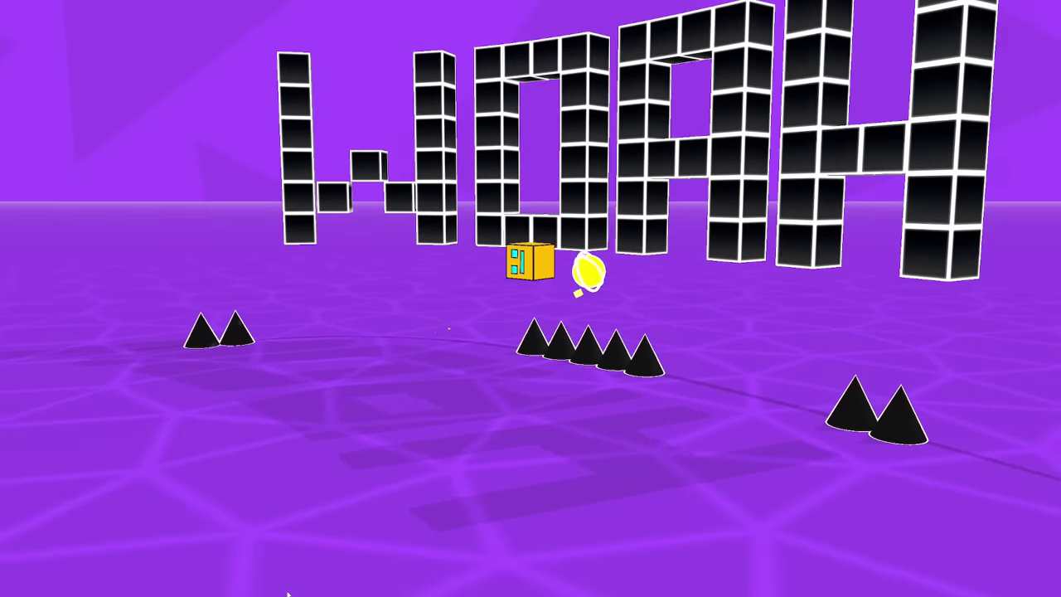
pyautogui.press('space')
pyautogui.press('space')
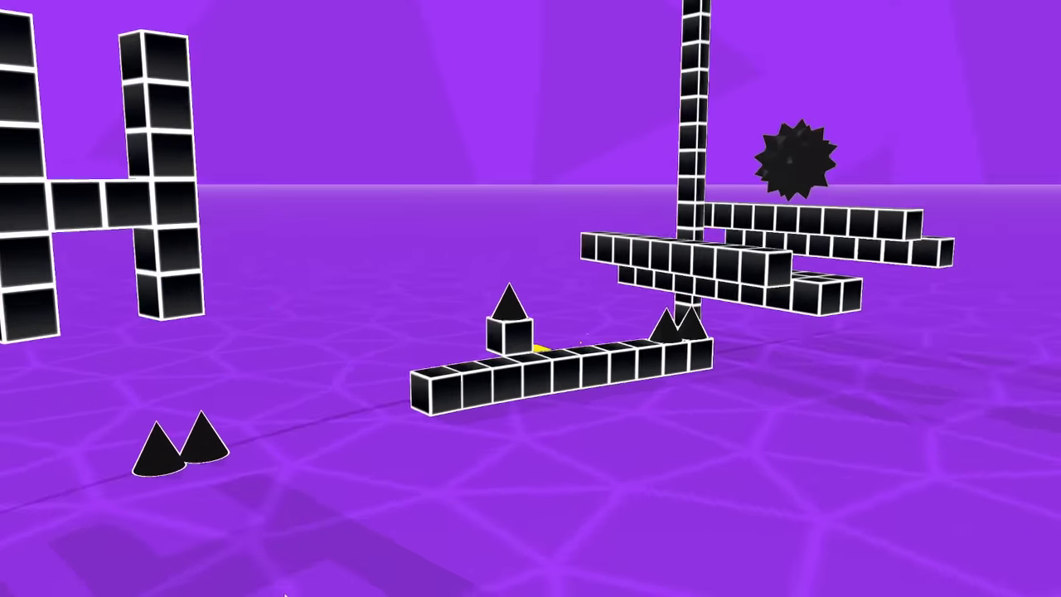
pyautogui.press('space')
pyautogui.press('space')
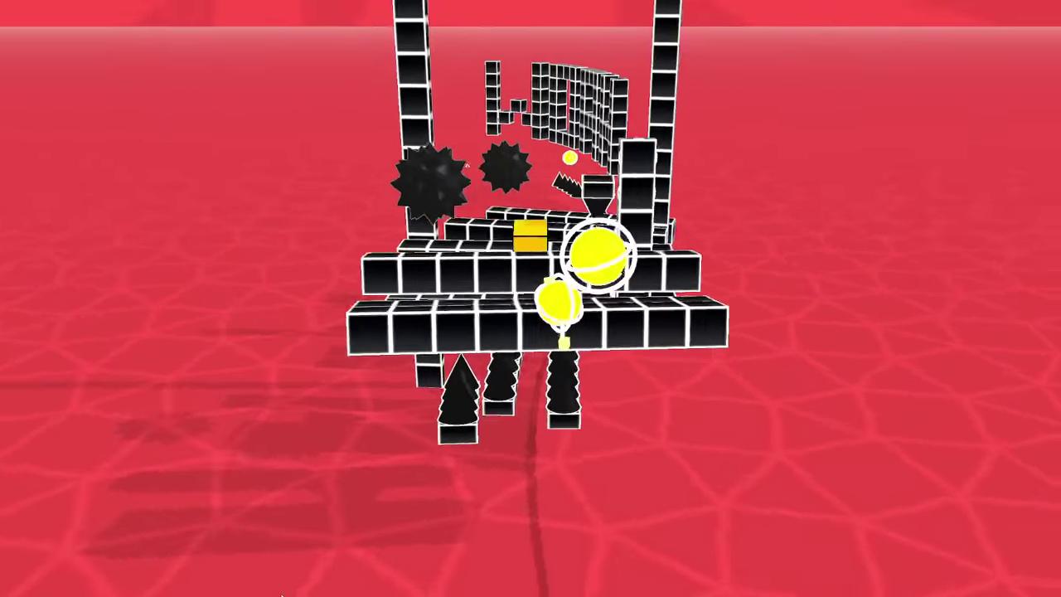
pyautogui.press('space')
pyautogui.press('space')
pyautogui.press('space')
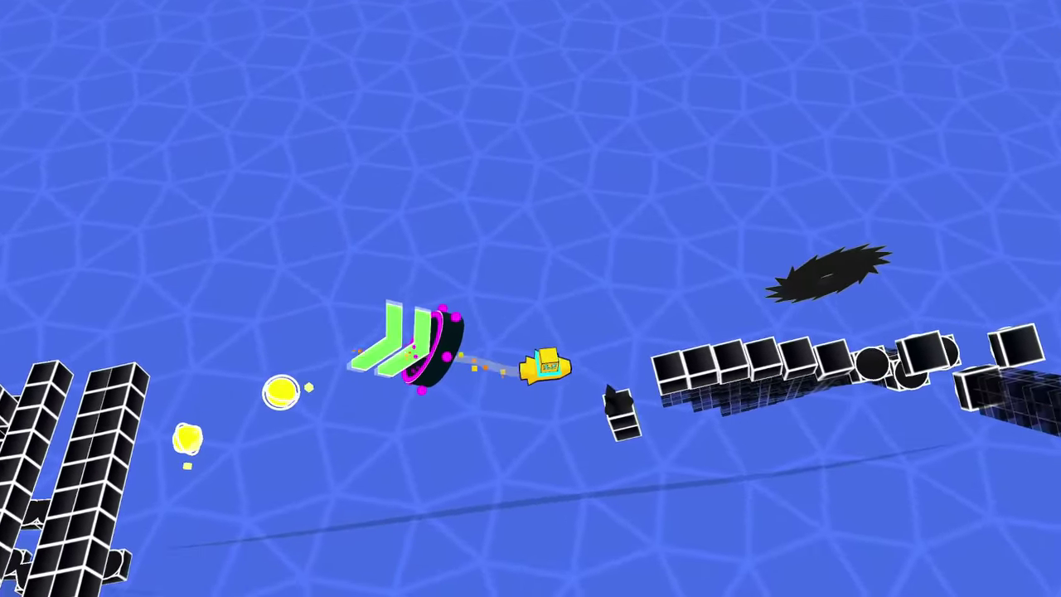
# Step: Continue the playtest through the ship section, cube portal and floating blocks to the spiked block before the finish beam
pyautogui.press('space')
pyautogui.press('space')
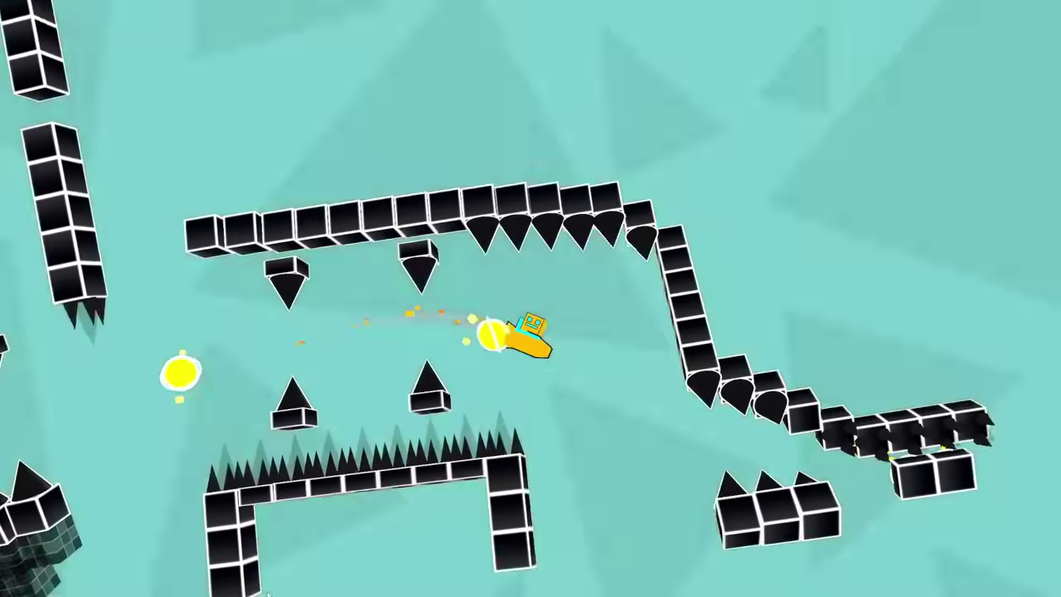
pyautogui.press('space')
pyautogui.press('space')
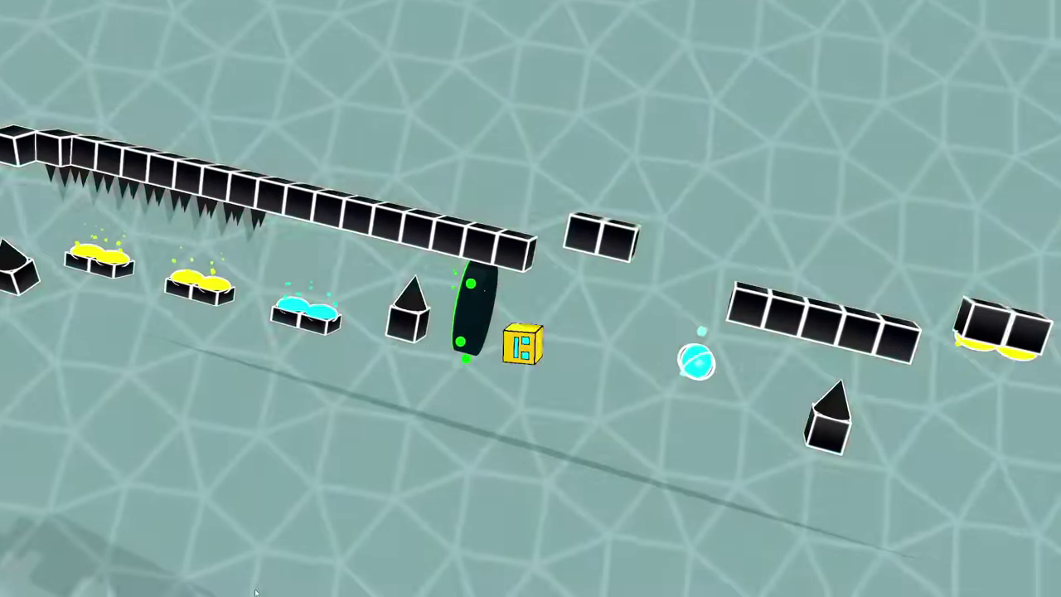
pyautogui.press('space')
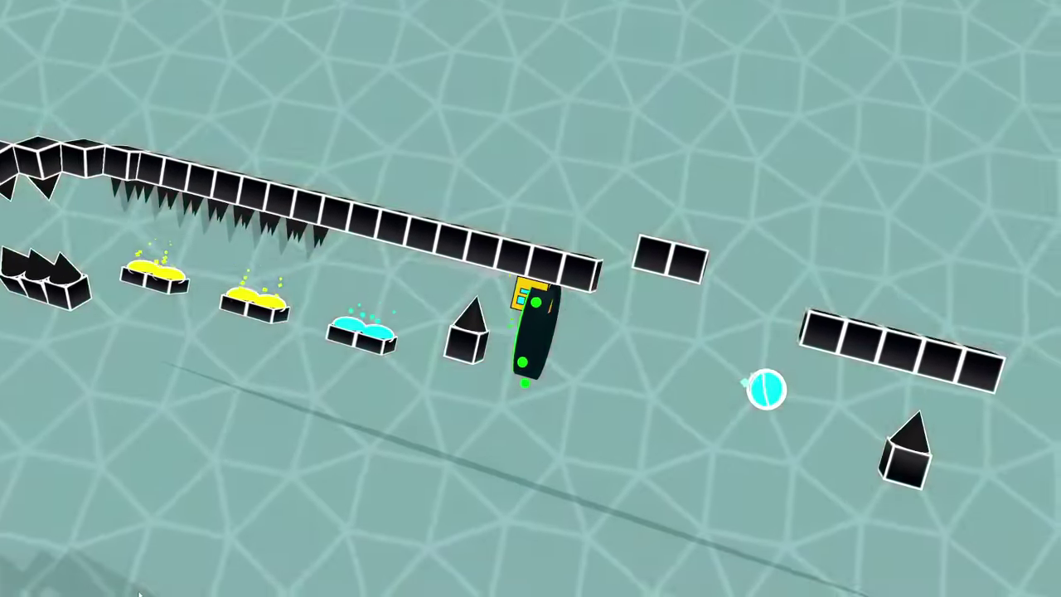
pyautogui.click(139, 594)
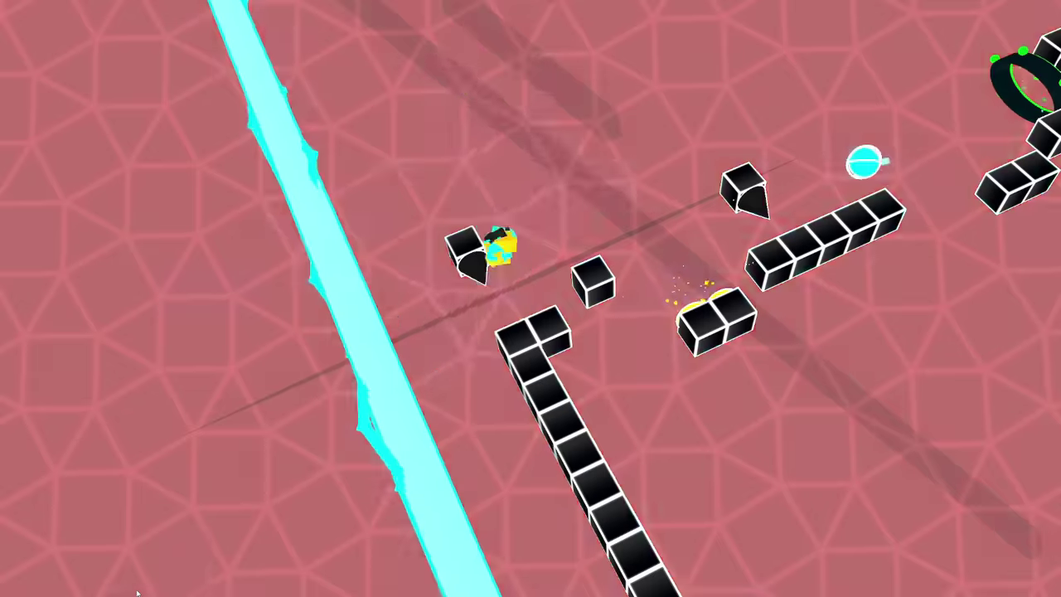